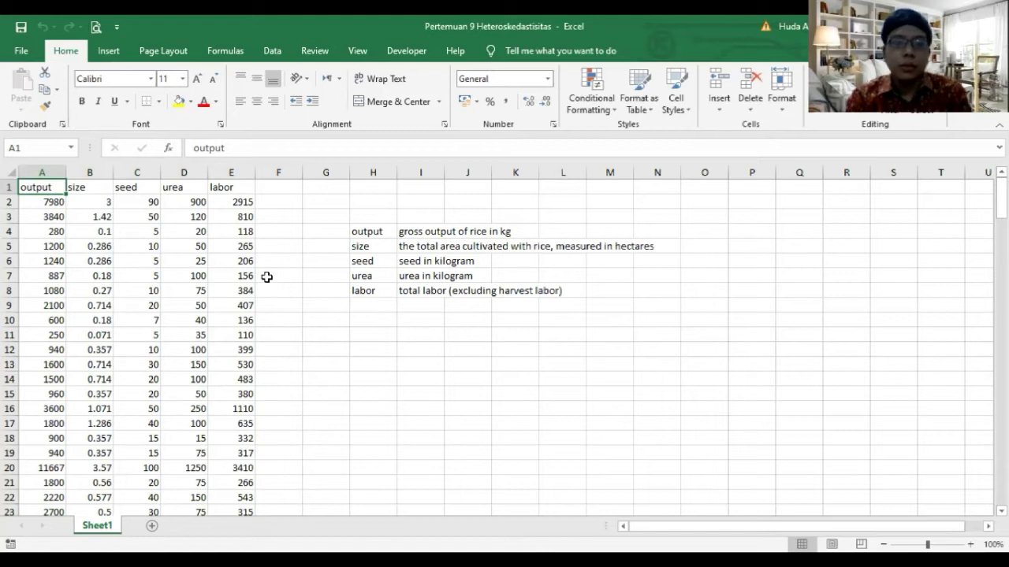
# - Copy the entire rice data table from output to labor, including its header row
pyautogui.hotkey('ctrl', 'shift', 'Right')
pyautogui.hotkey('ctrl', 'shift', 'Down')
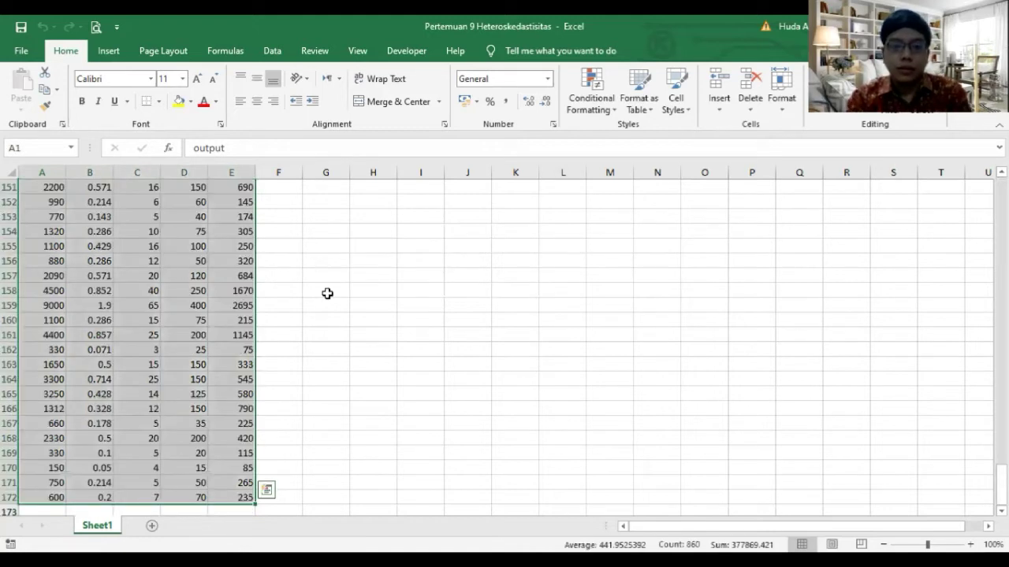
pyautogui.hotkey('ctrl', 'c')
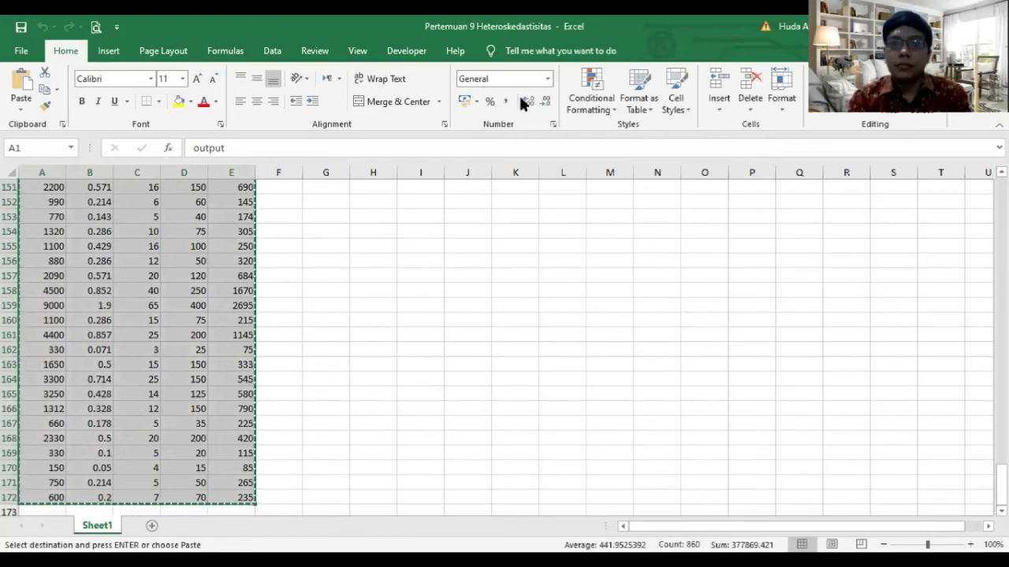
# - Switch to Stata and paste the copied data into the editable Data Editor with the first row as variable names, closing the editor when done
pyautogui.hotkey('alt', 'Tab')
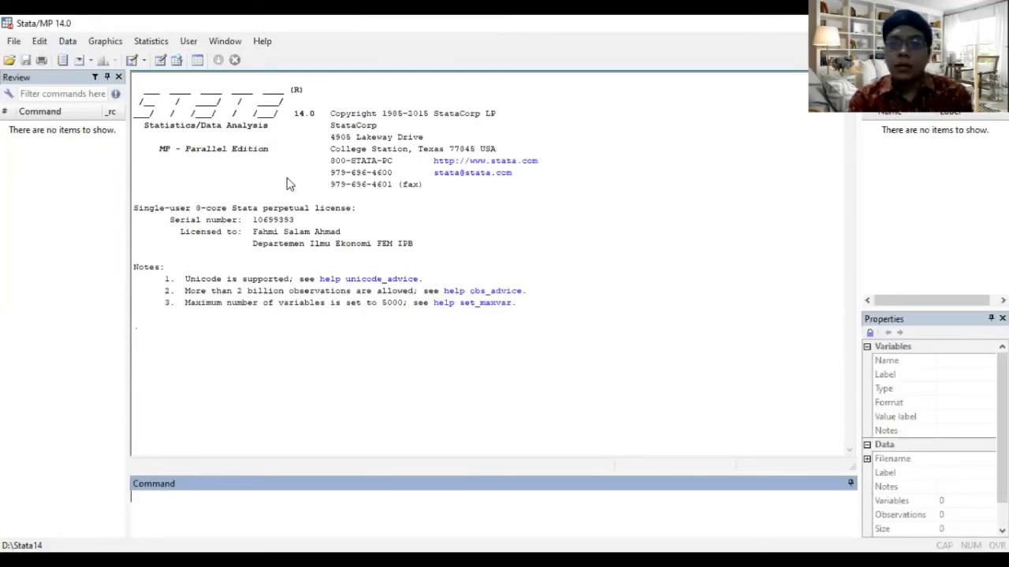
pyautogui.click(68, 43)
pyautogui.moveTo(110, 76)
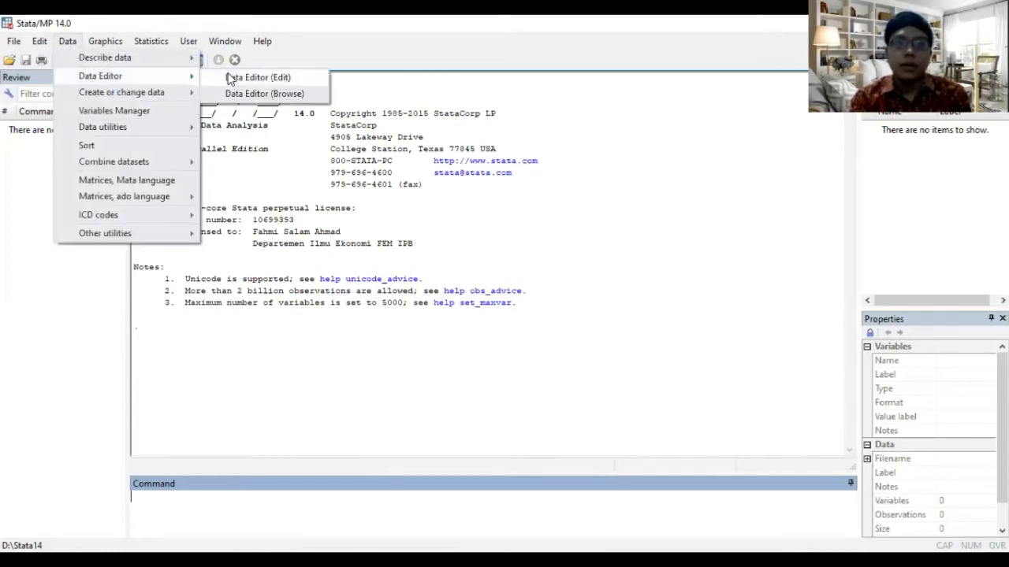
pyautogui.click(260, 77)
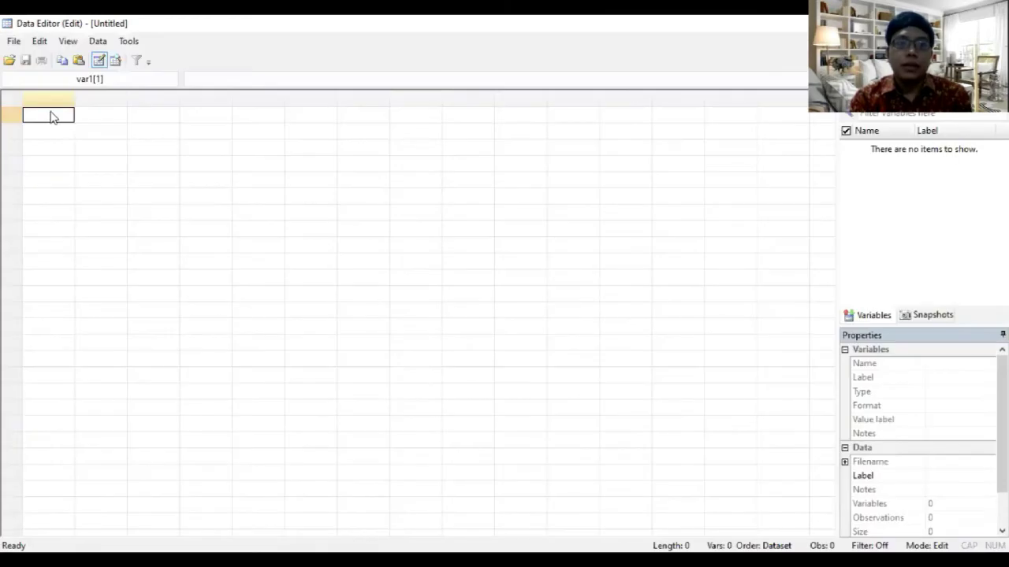
pyautogui.rightClick(52, 115)
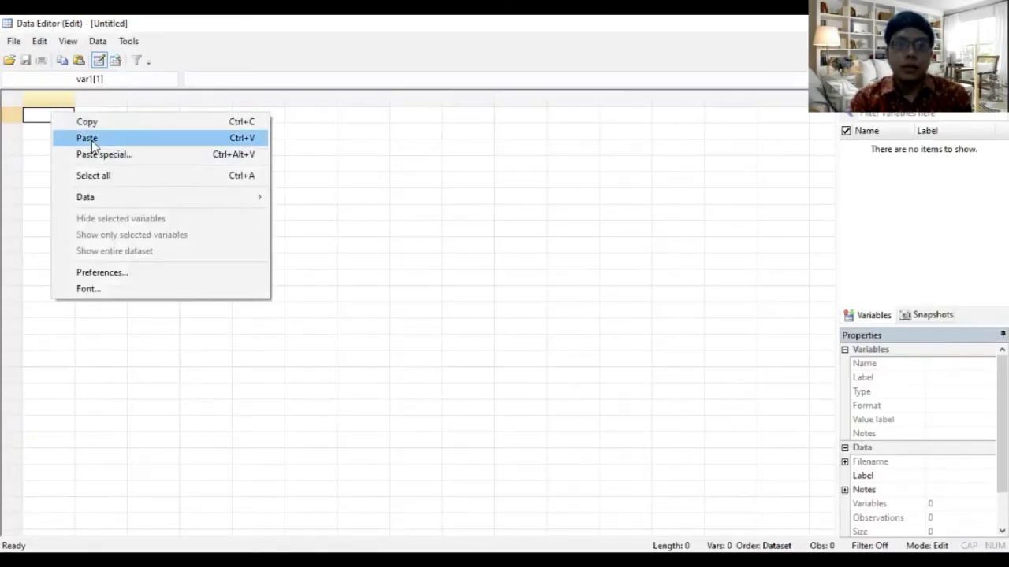
pyautogui.click(89, 139)
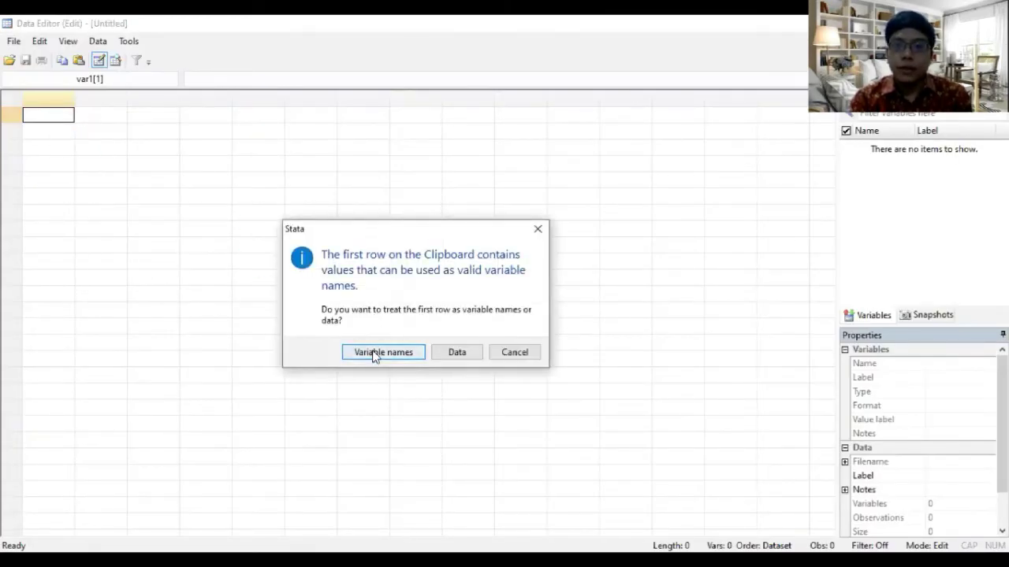
pyautogui.click(383, 352)
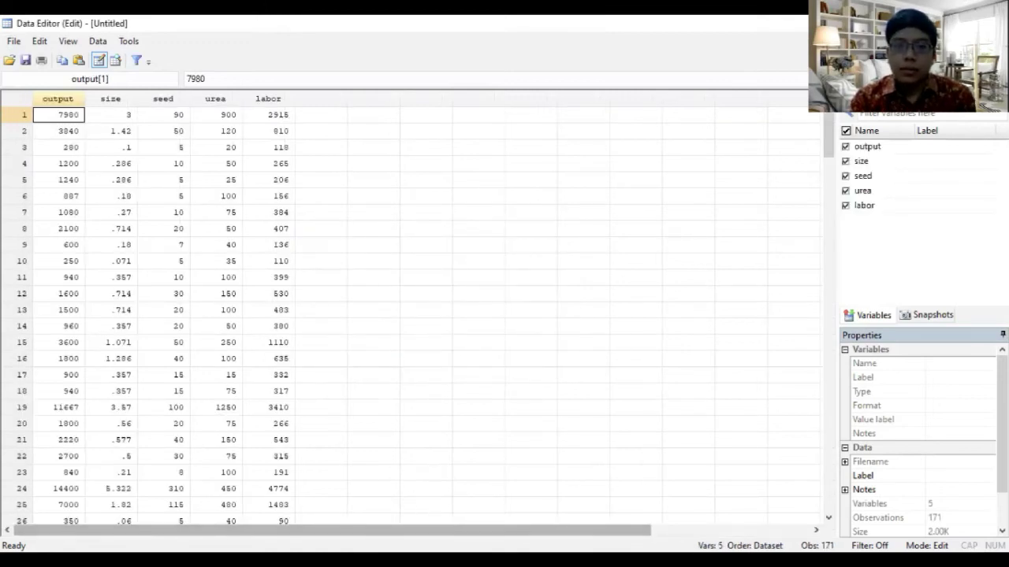
pyautogui.hotkey('alt', 'F4')
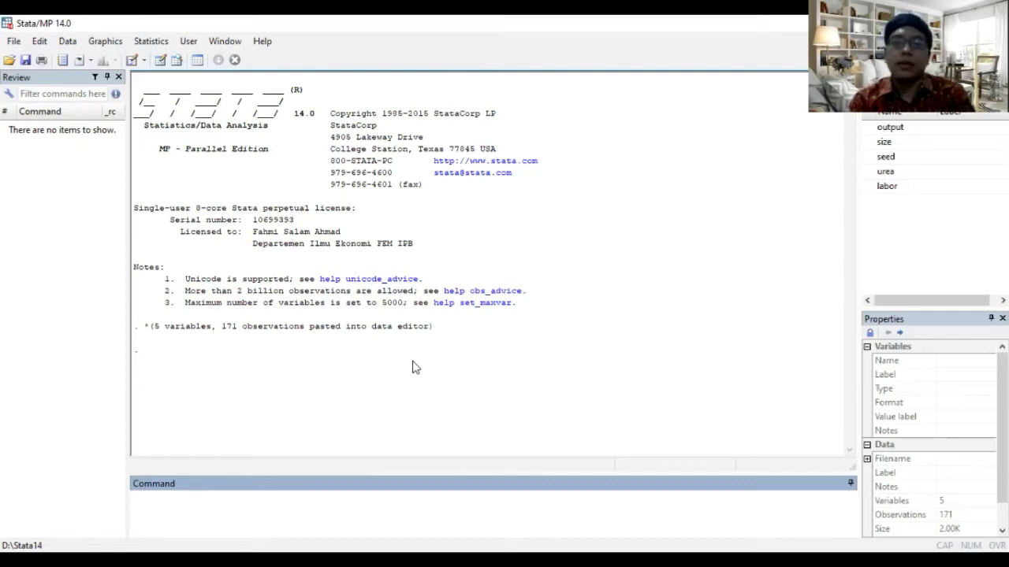
# - Run a linear regression of output on size, seed, urea and labor with "regress output size seed urea labor"
pyautogui.write('regress ')
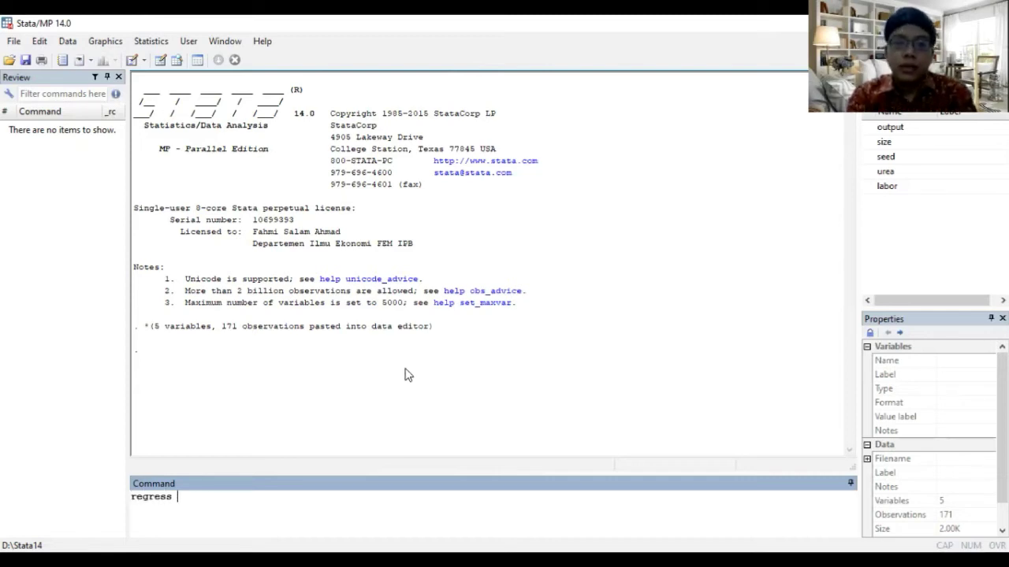
pyautogui.write('outp')
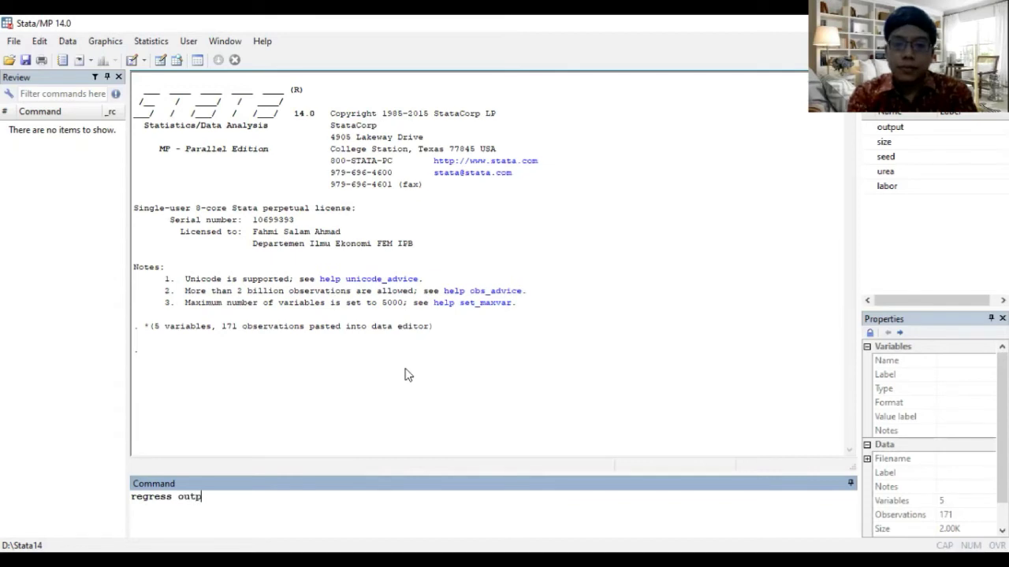
pyautogui.write('ut ')
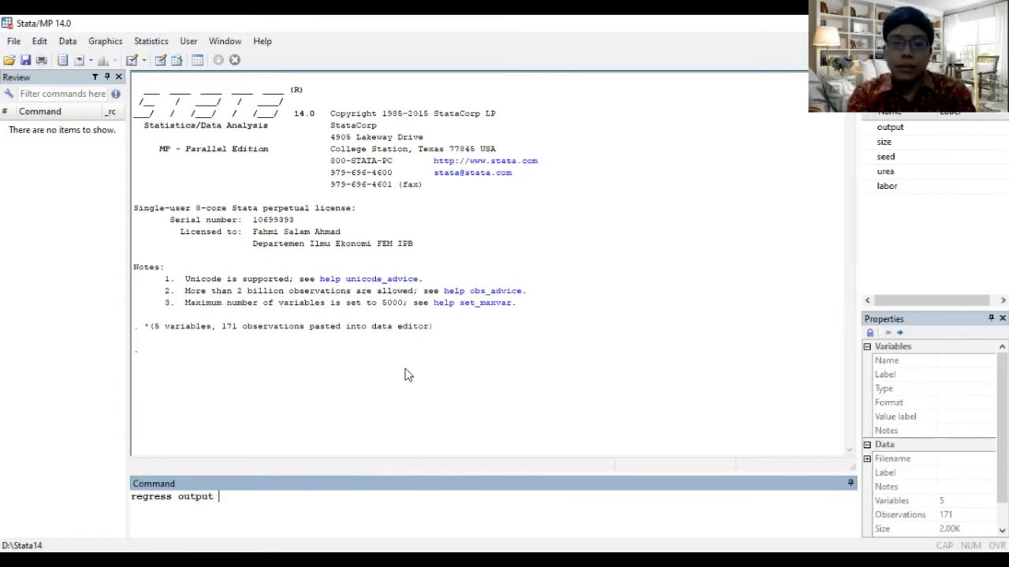
pyautogui.write('size')
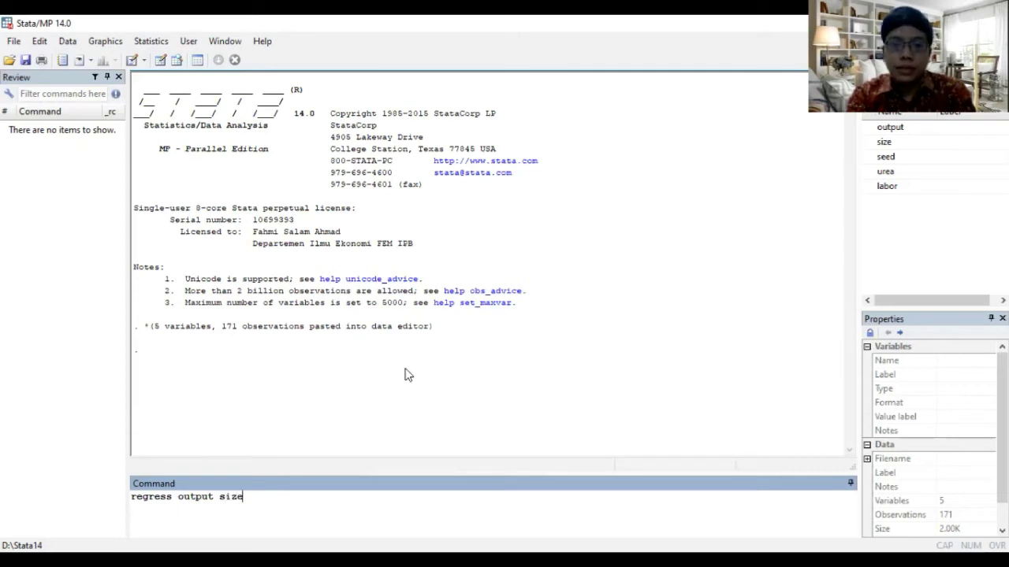
pyautogui.write(' seed urea l')
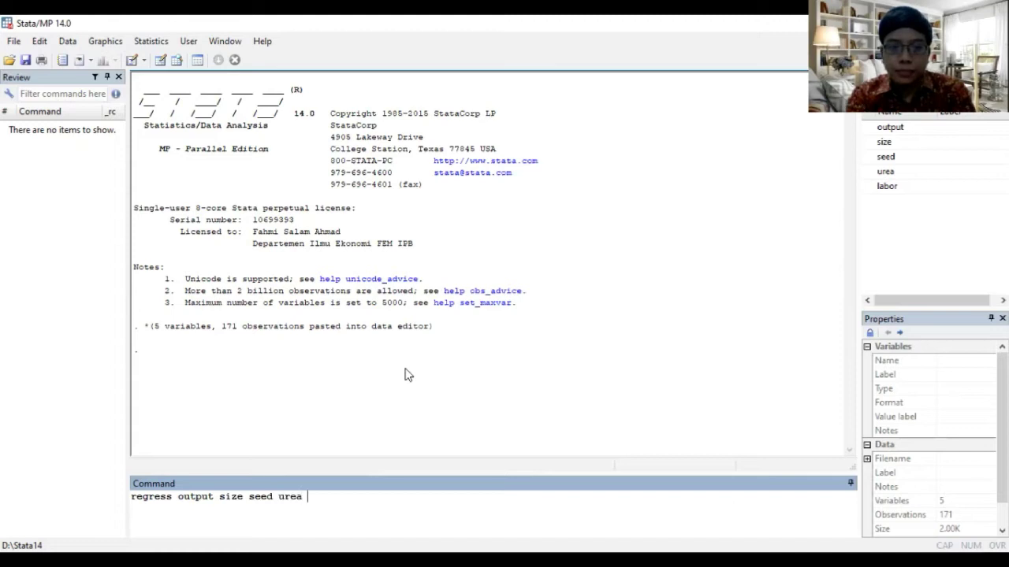
pyautogui.write('abor')
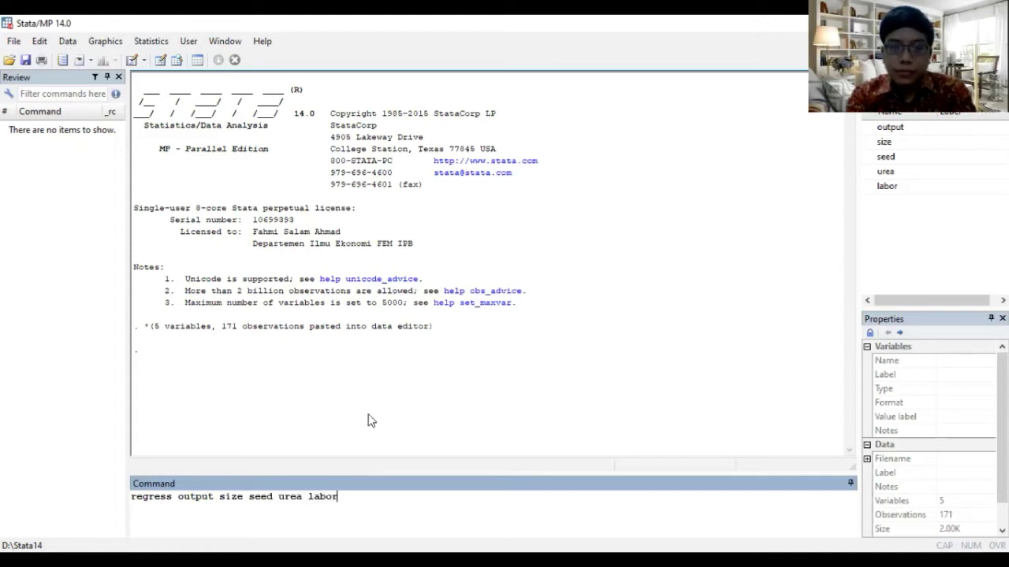
pyautogui.press('Return')
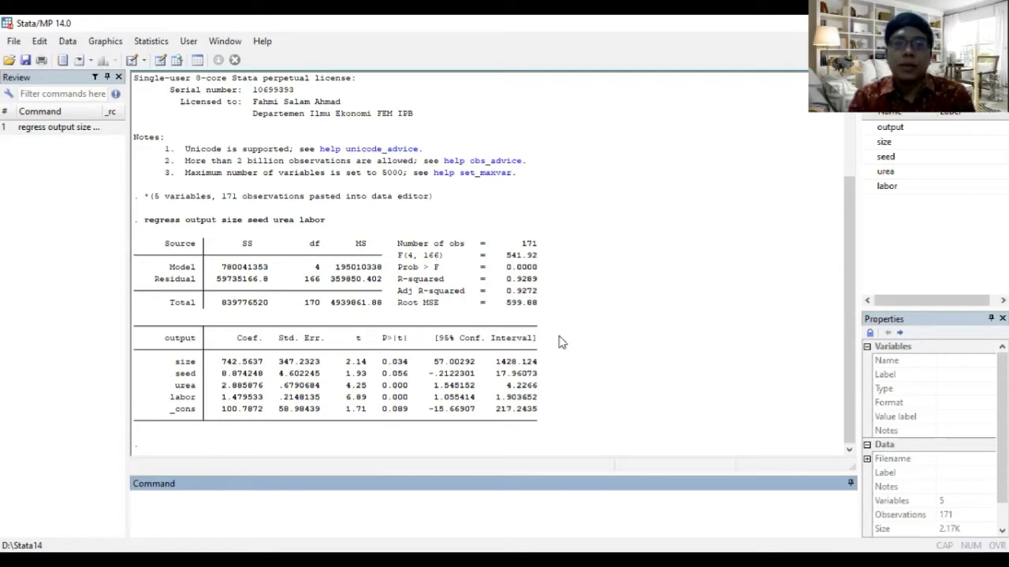
pyautogui.click(503, 339)
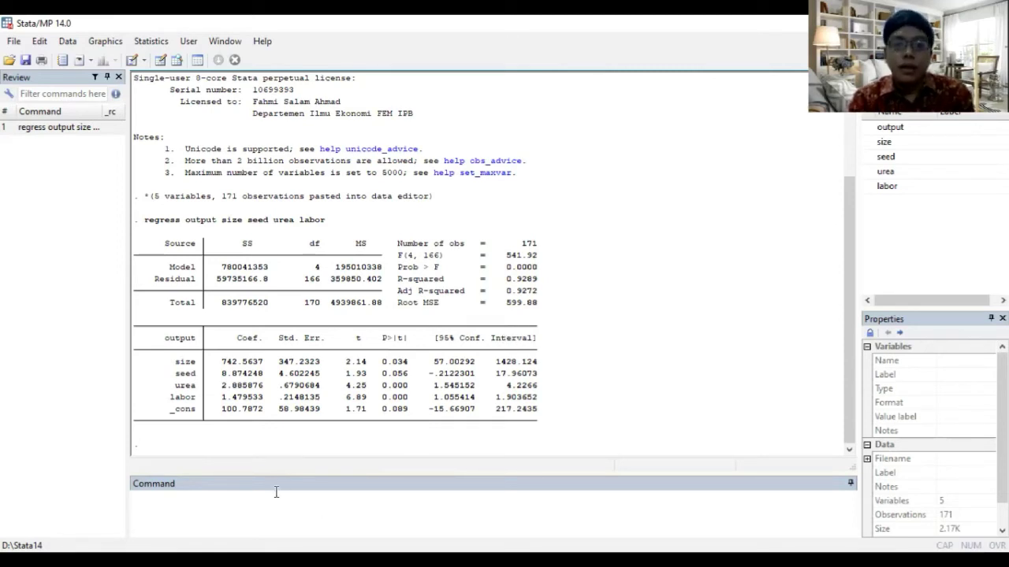
pyautogui.moveTo(461, 427); pyautogui.dragTo(338, 385)
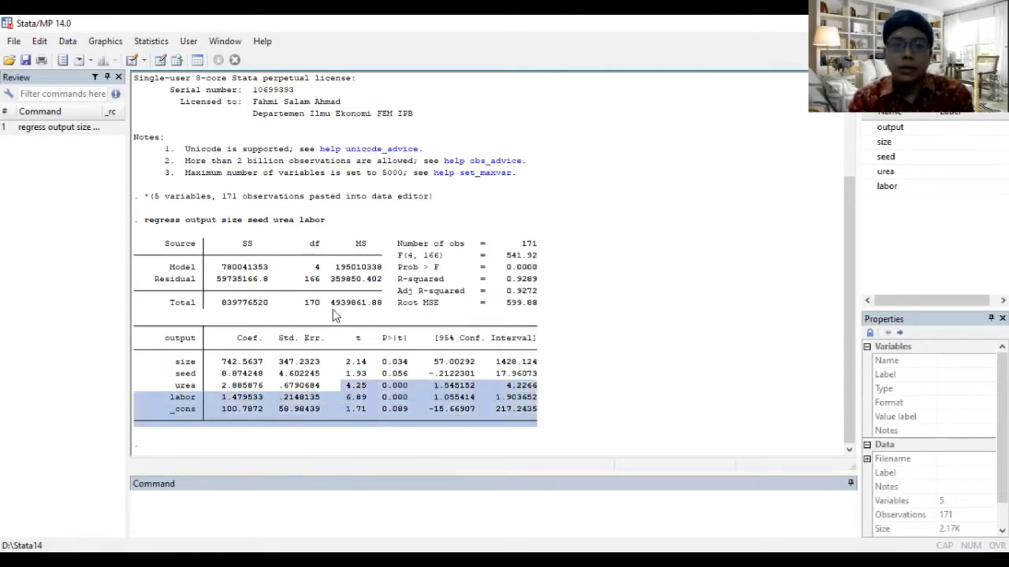
pyautogui.click(614, 386)
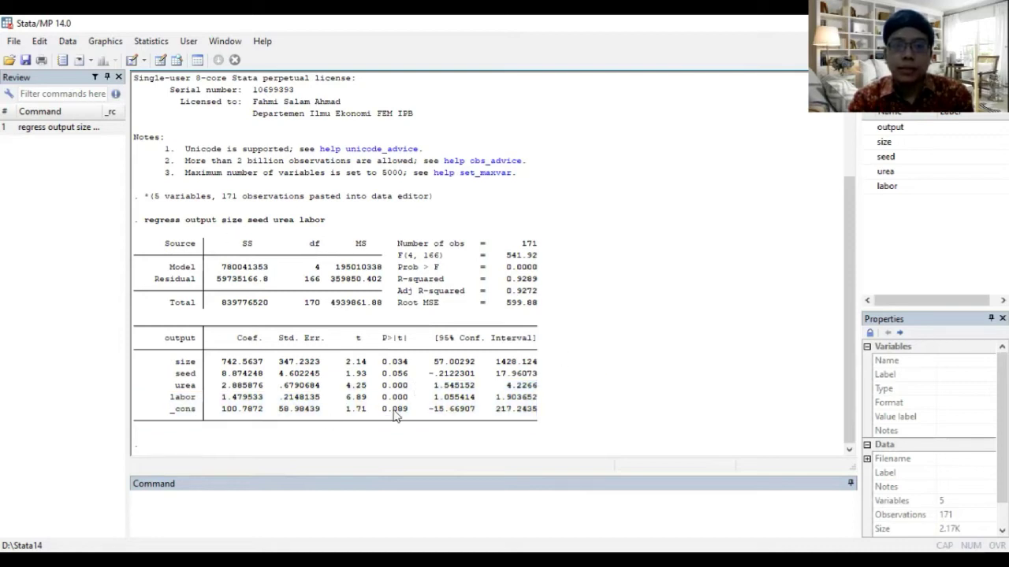
# - Store the regression residuals in a new variable u with "predict u, resid"
pyautogui.click(215, 511)
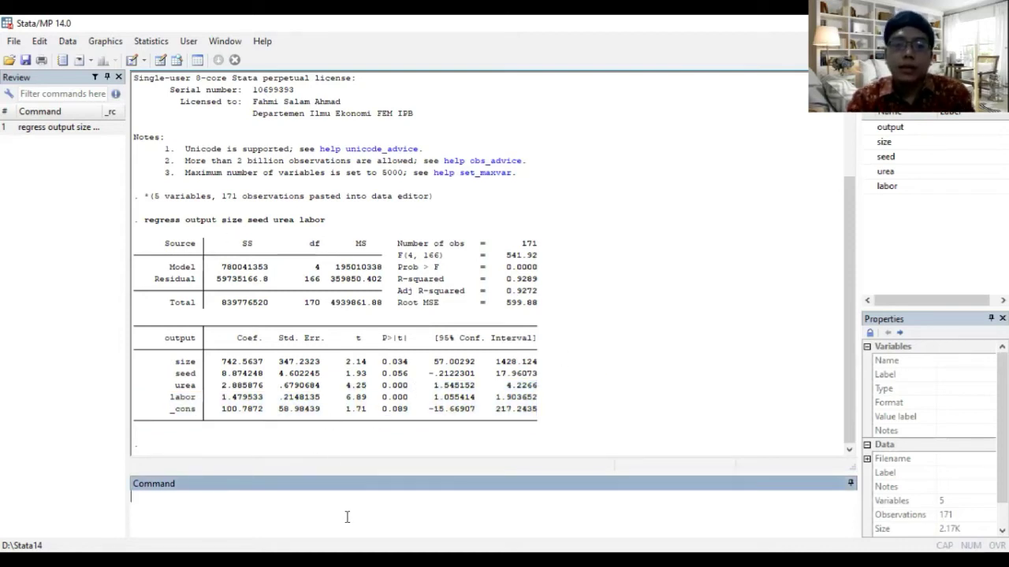
pyautogui.write('pred')
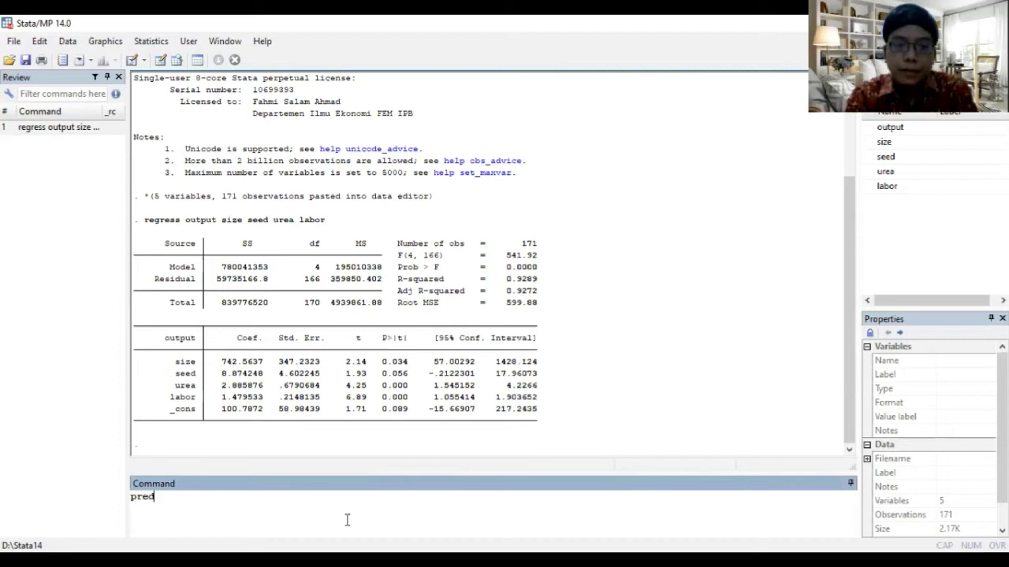
pyautogui.write('ic')
pyautogui.rightClick(344, 520)
pyautogui.press('Escape')
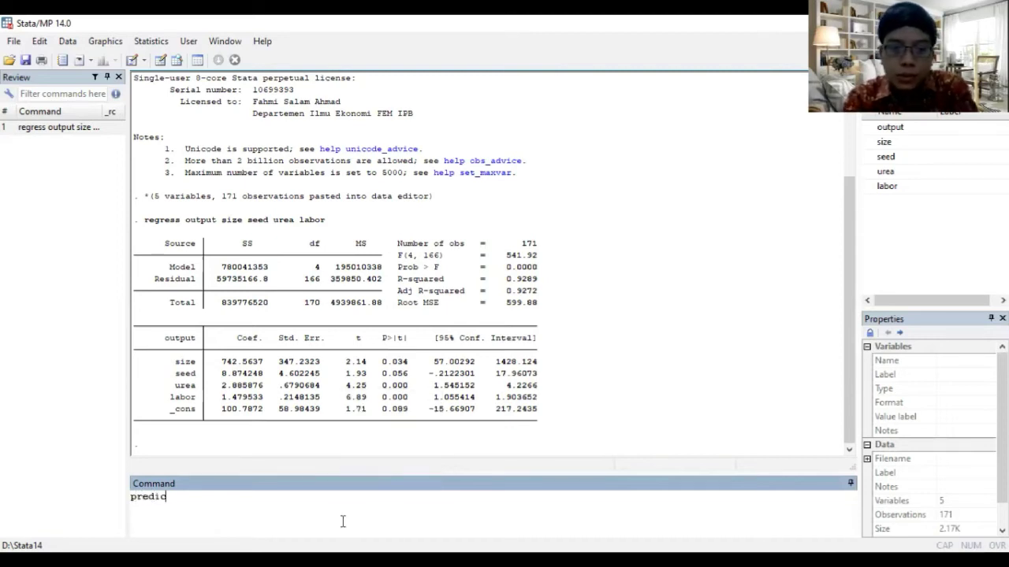
pyautogui.write('t u, ')
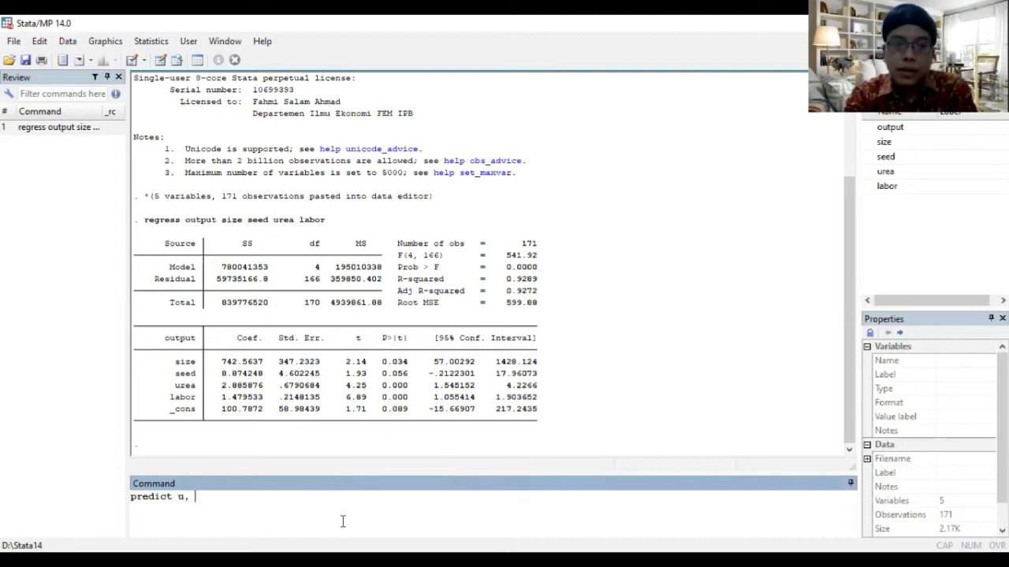
pyautogui.write('res')
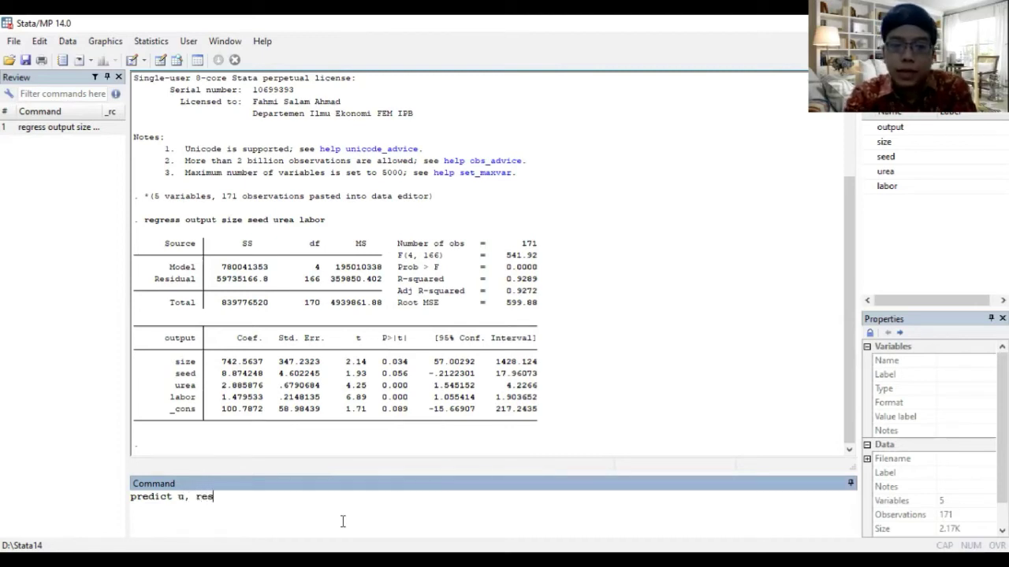
pyautogui.write('id')
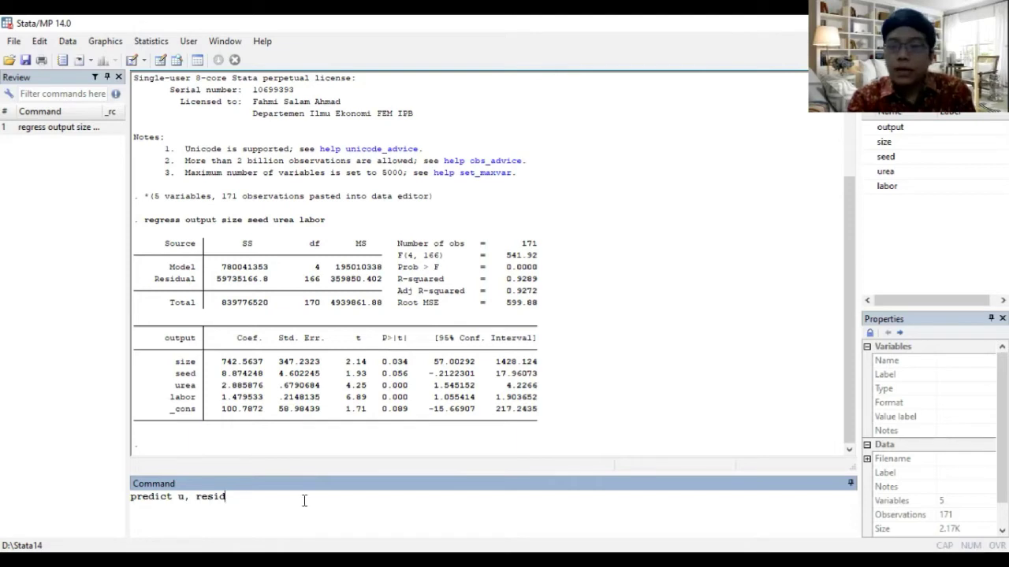
pyautogui.press('Return')
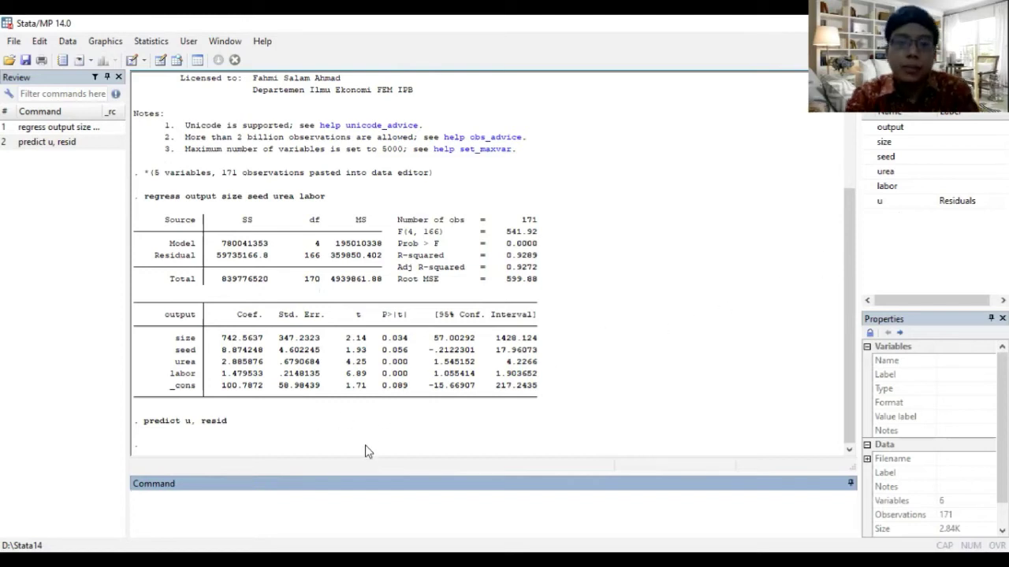
# - Generate the squared residuals as a new variable with "gen u2 = u^2"
pyautogui.write('gen u2 =')
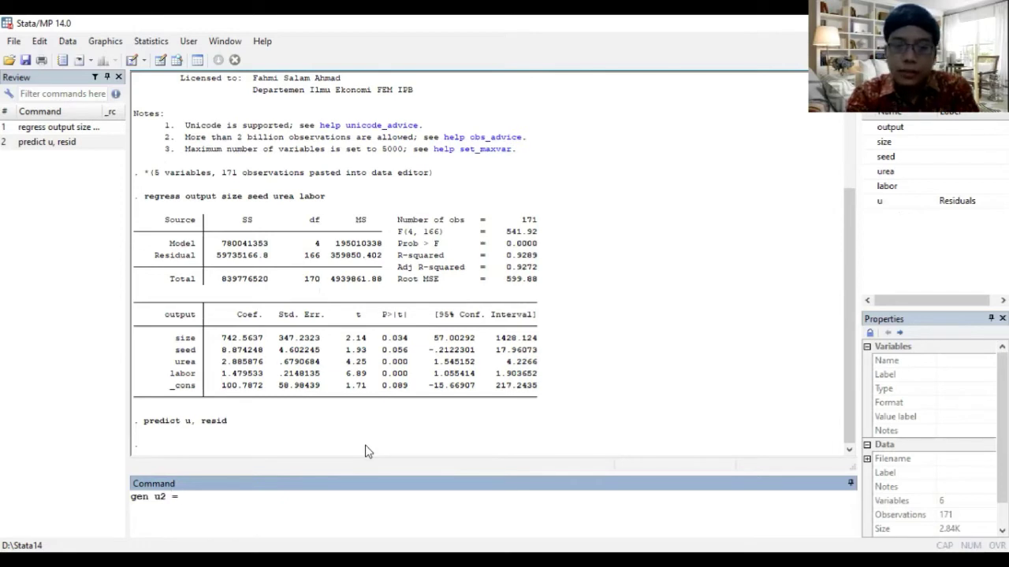
pyautogui.write('u^2')
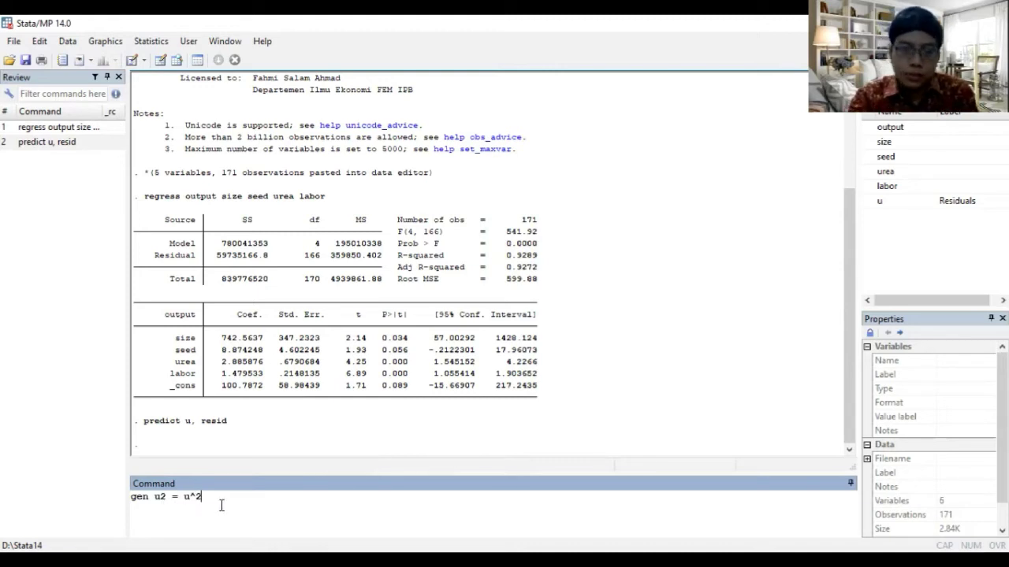
pyautogui.press('Return')
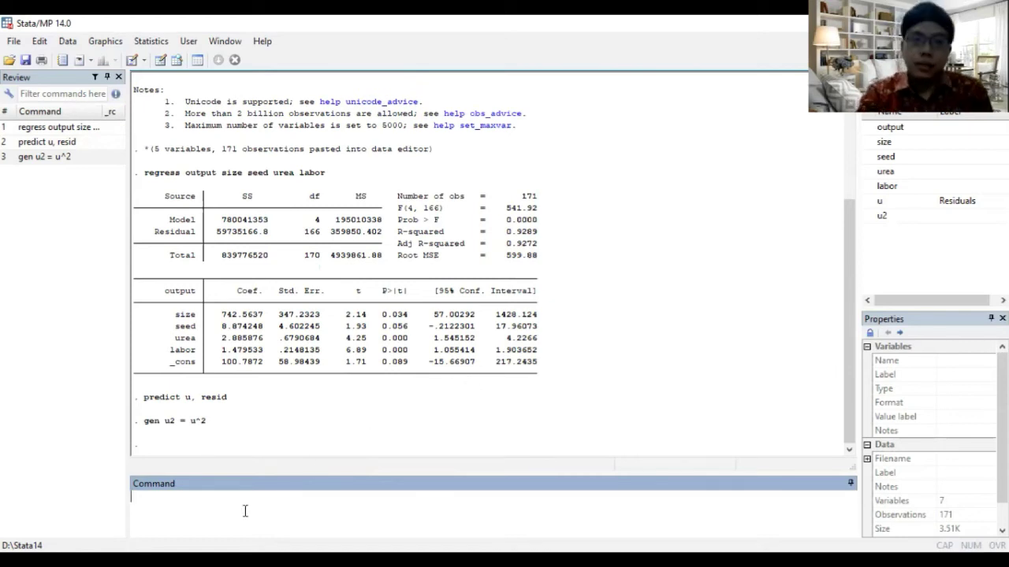
# - Store the fitted values of the regression in a new variable yhat with "predict yhat, xb"
pyautogui.write('pred')
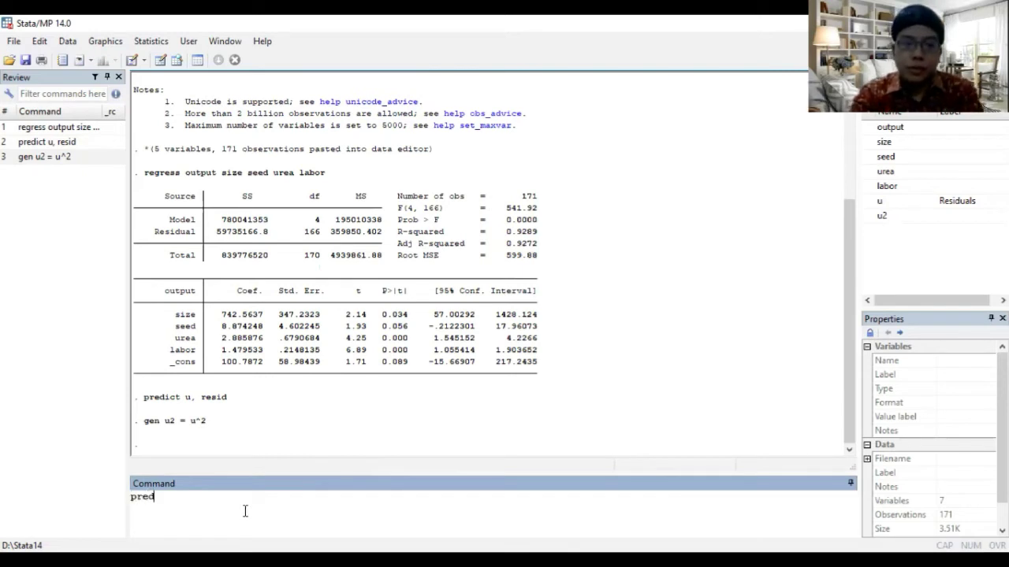
pyautogui.write('ict yhat, xb')
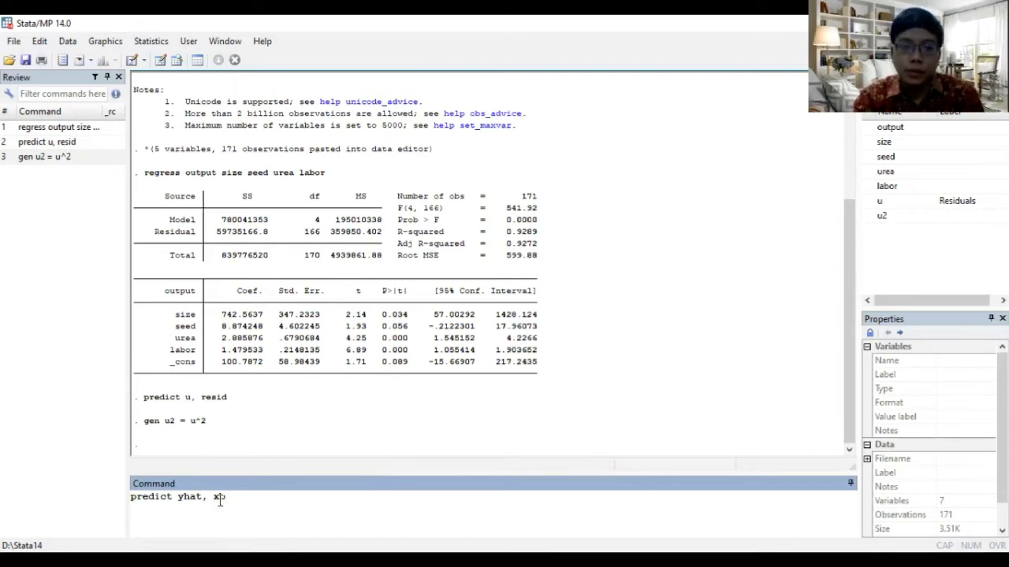
pyautogui.press('Return')
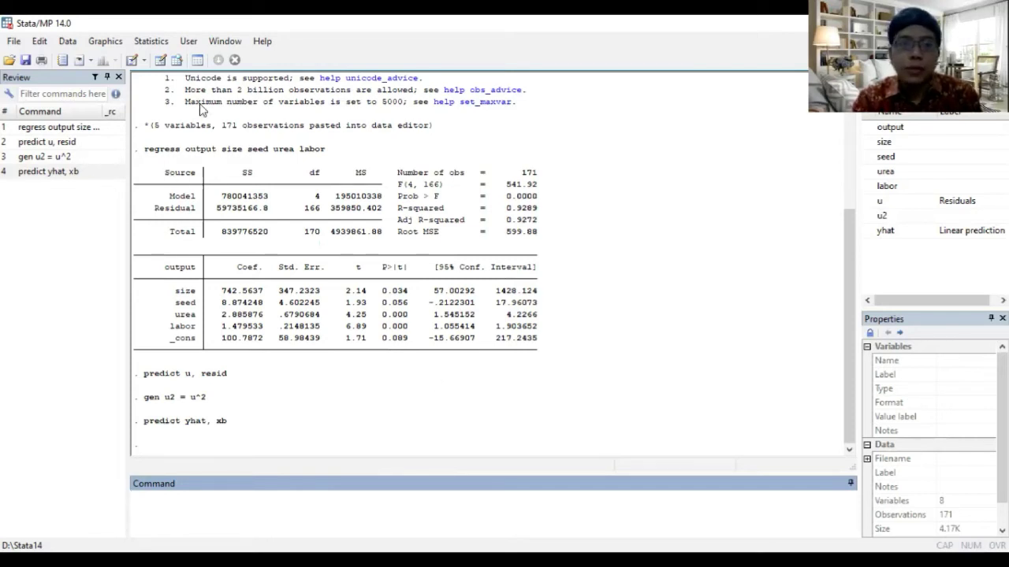
# - Create a twoway scatter plot with u2 as the Y variable and yhat as the X variable
pyautogui.click(101, 43)
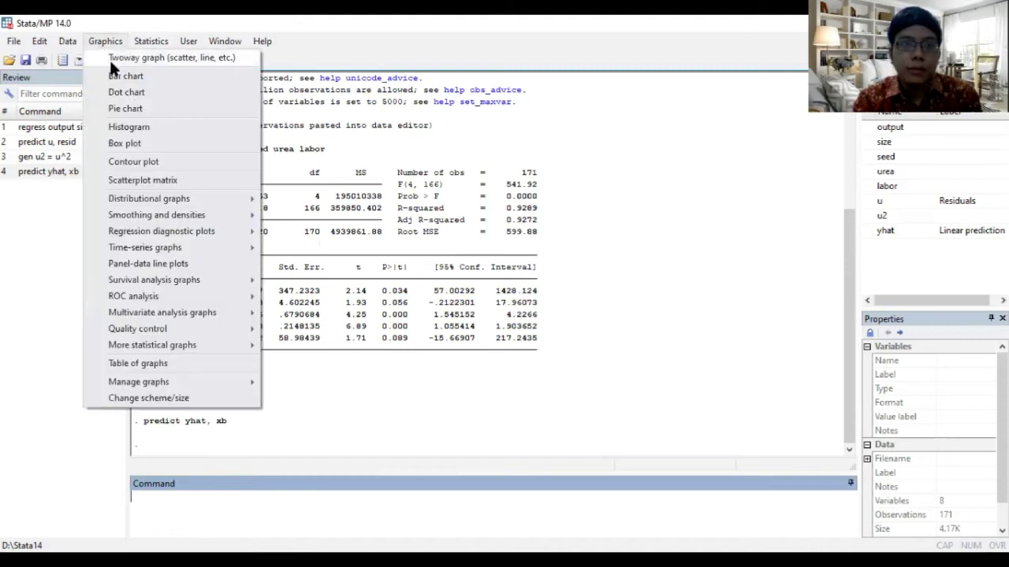
pyautogui.click(144, 66)
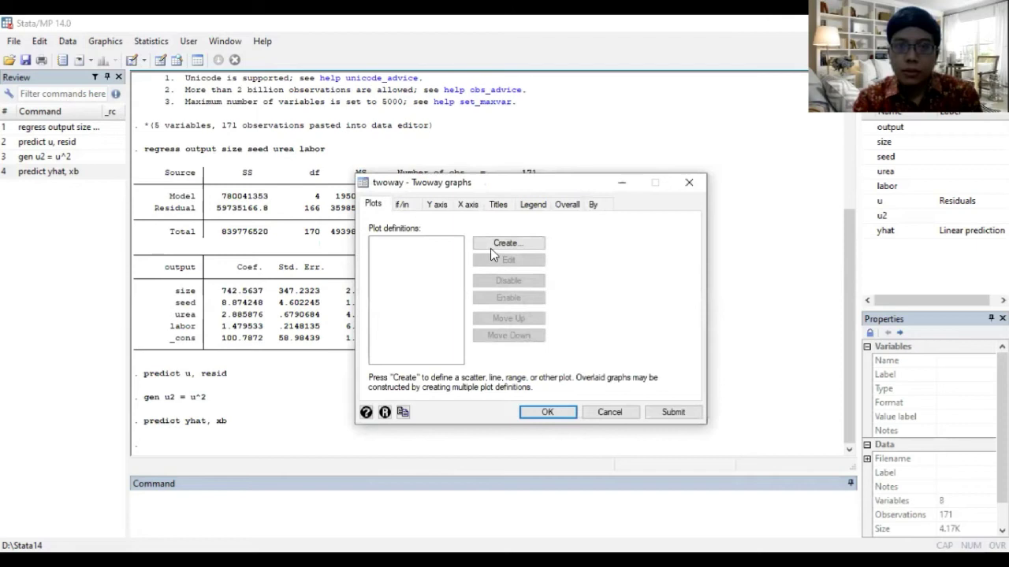
pyautogui.click(494, 238)
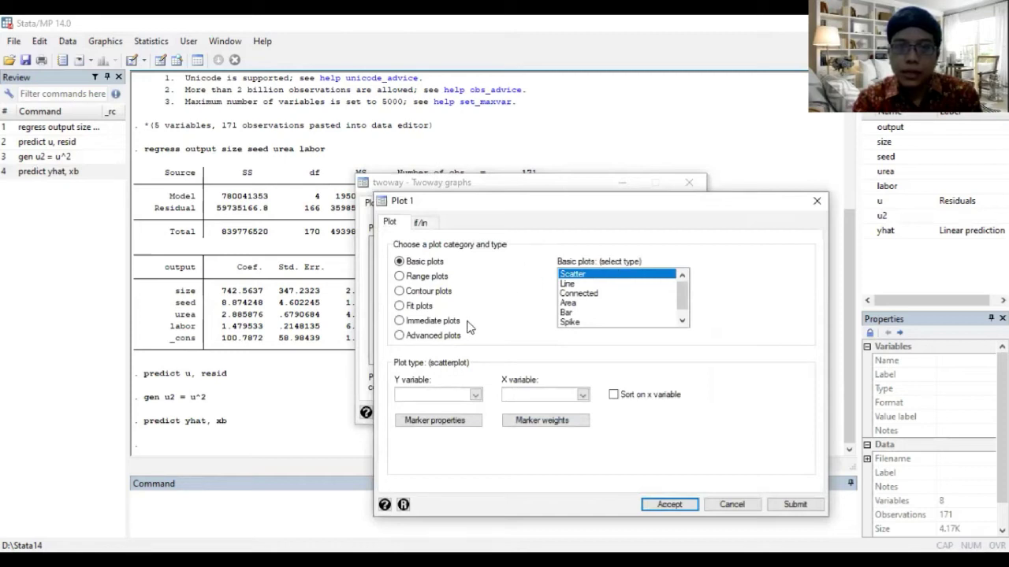
pyautogui.click(475, 395)
pyautogui.click(416, 470)
pyautogui.click(558, 395)
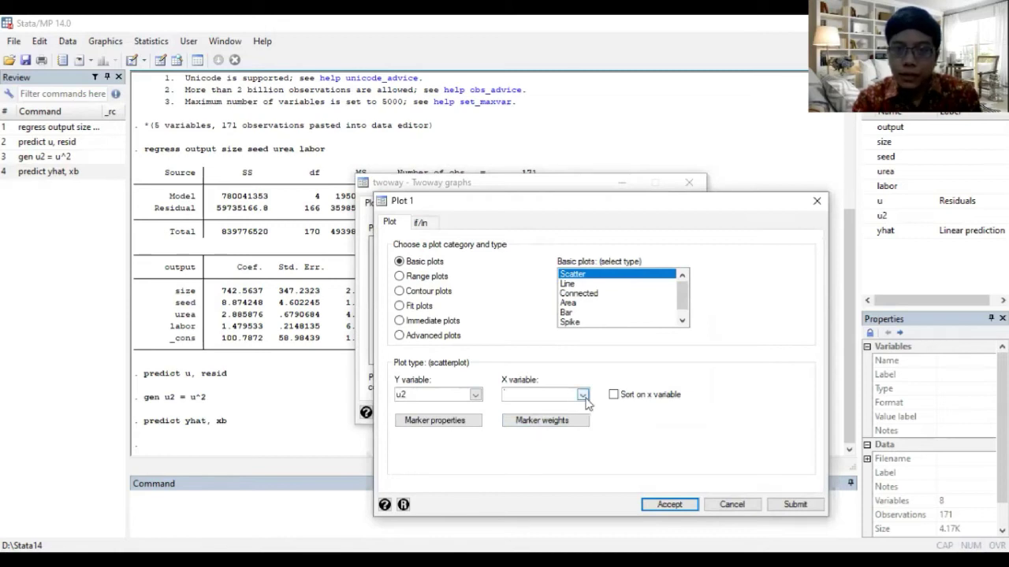
pyautogui.click(582, 395)
pyautogui.click(520, 475)
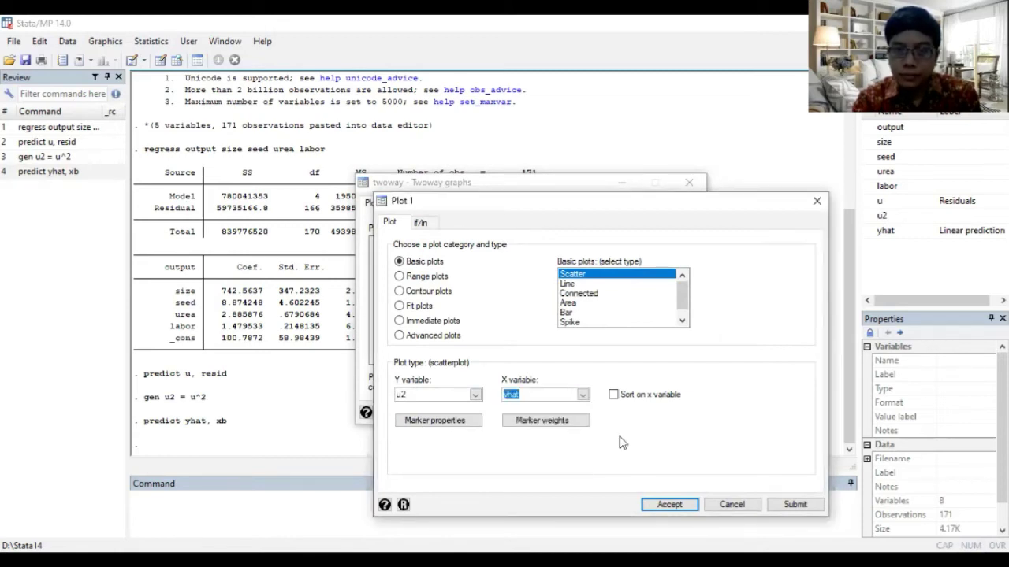
pyautogui.click(673, 505)
pyautogui.click(547, 412)
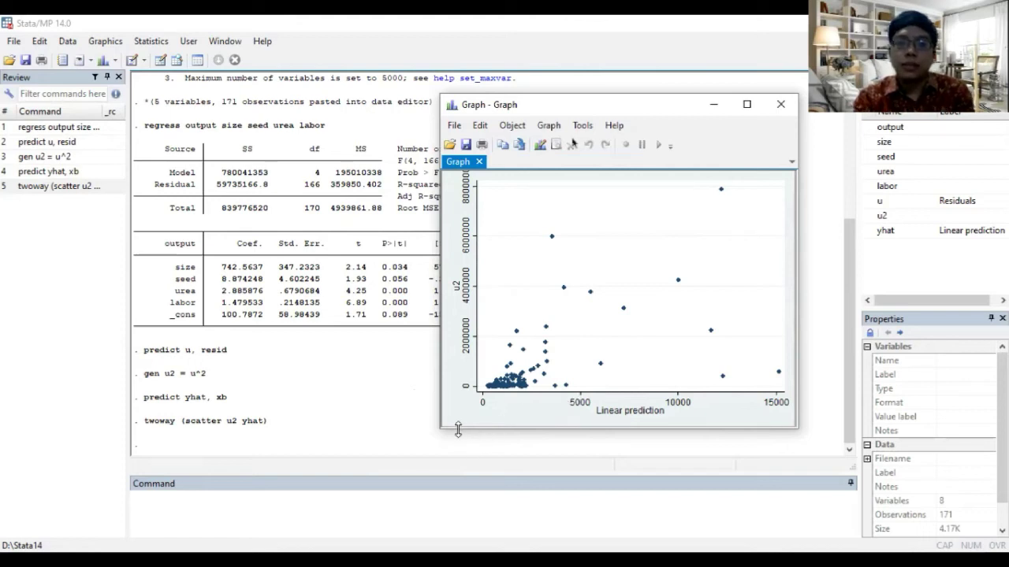
# - Run White's test for heteroskedasticity on the regression with "imtest, white"
pyautogui.click(284, 506)
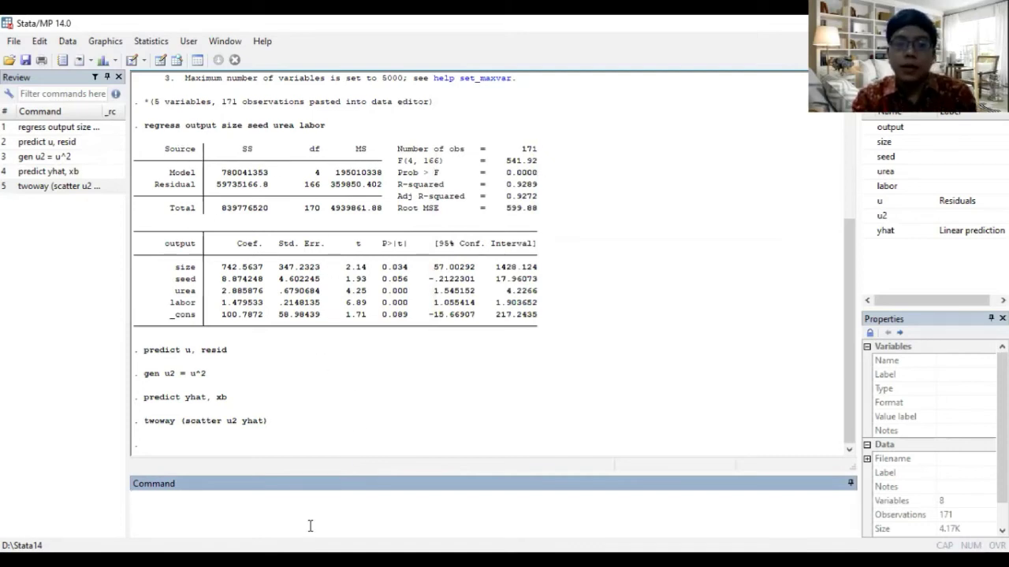
pyautogui.write('imtest')
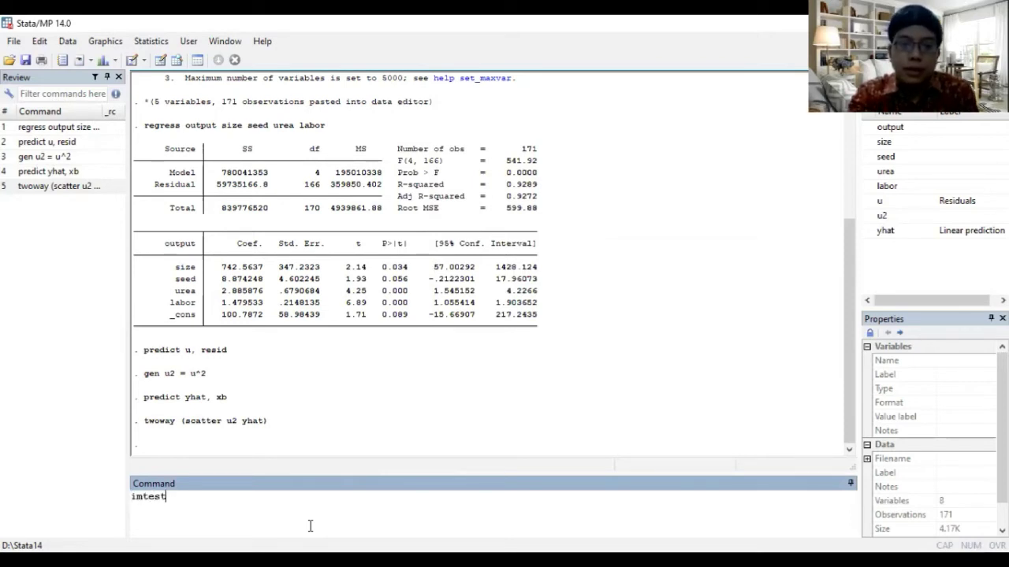
pyautogui.write(', white')
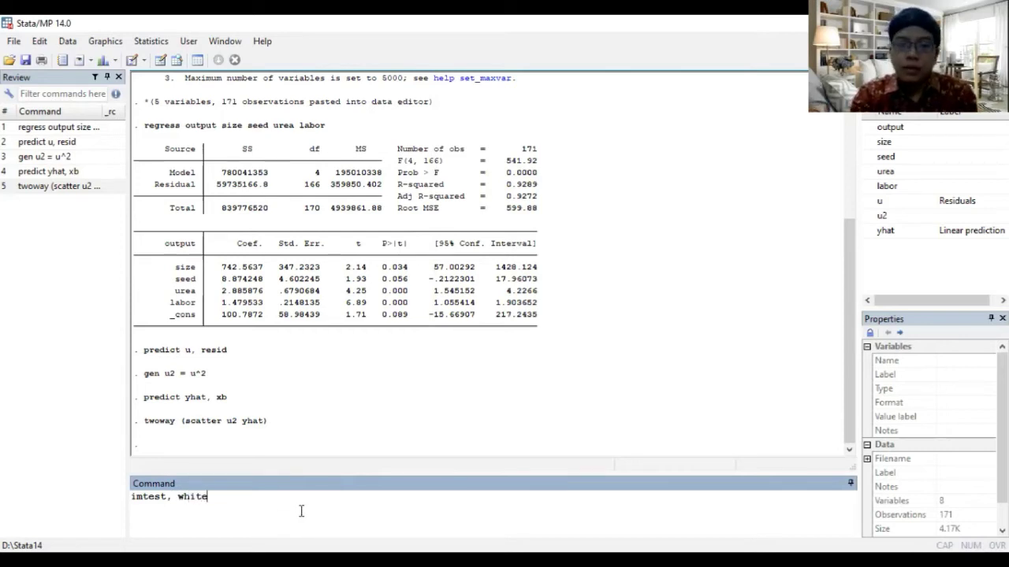
pyautogui.press('Return')
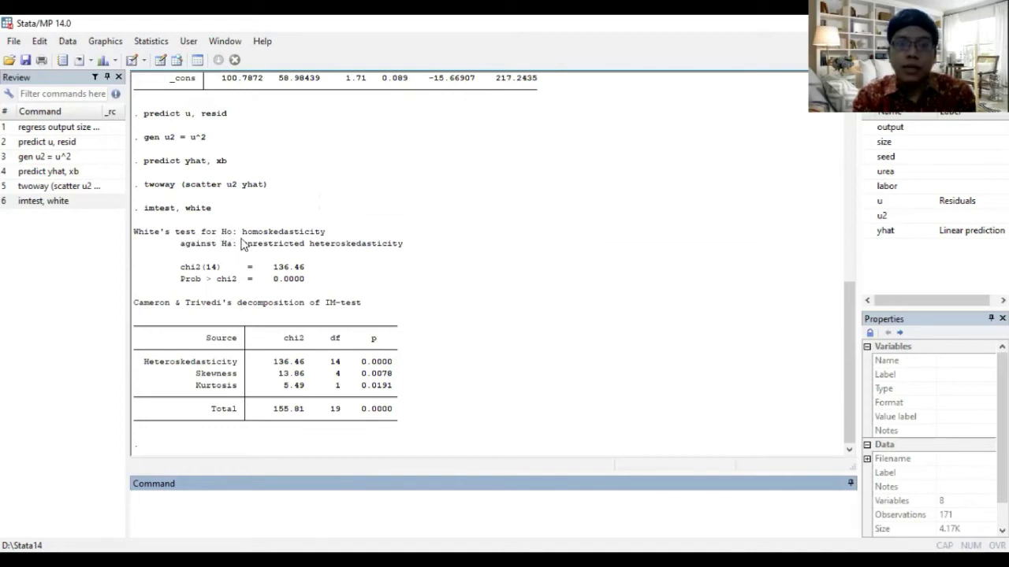
# - Examine the null and alternative hypotheses and the p-value in the White's test output
pyautogui.moveTo(242, 233); pyautogui.dragTo(326, 235)
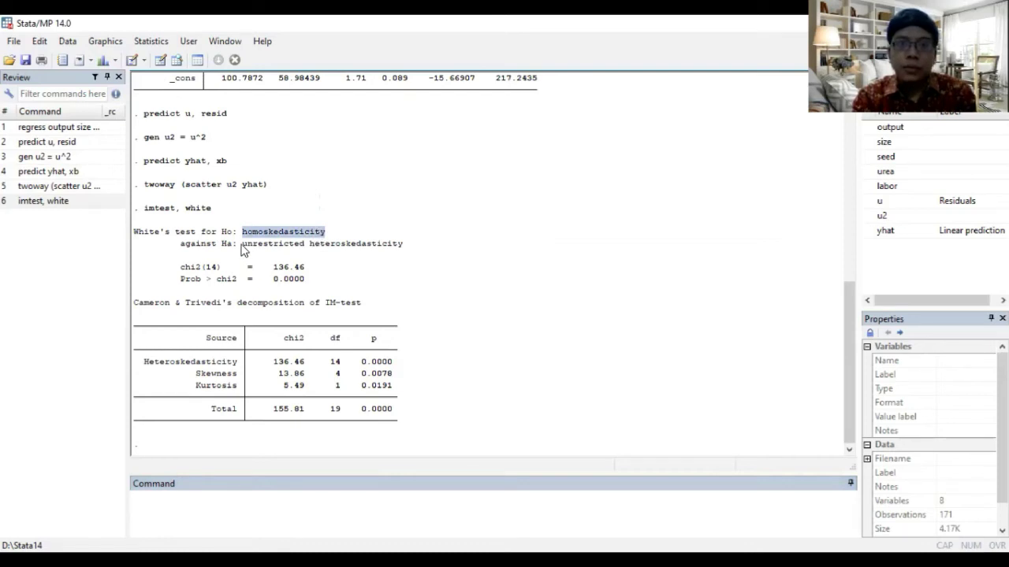
pyautogui.moveTo(242, 248); pyautogui.dragTo(392, 245)
pyautogui.click(406, 242)
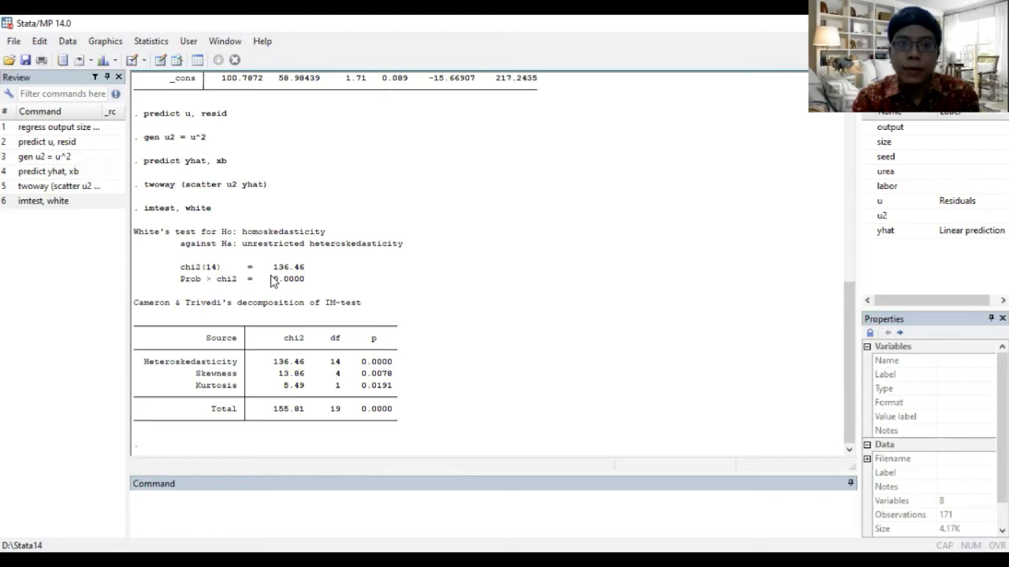
pyautogui.moveTo(271, 279); pyautogui.dragTo(309, 284)
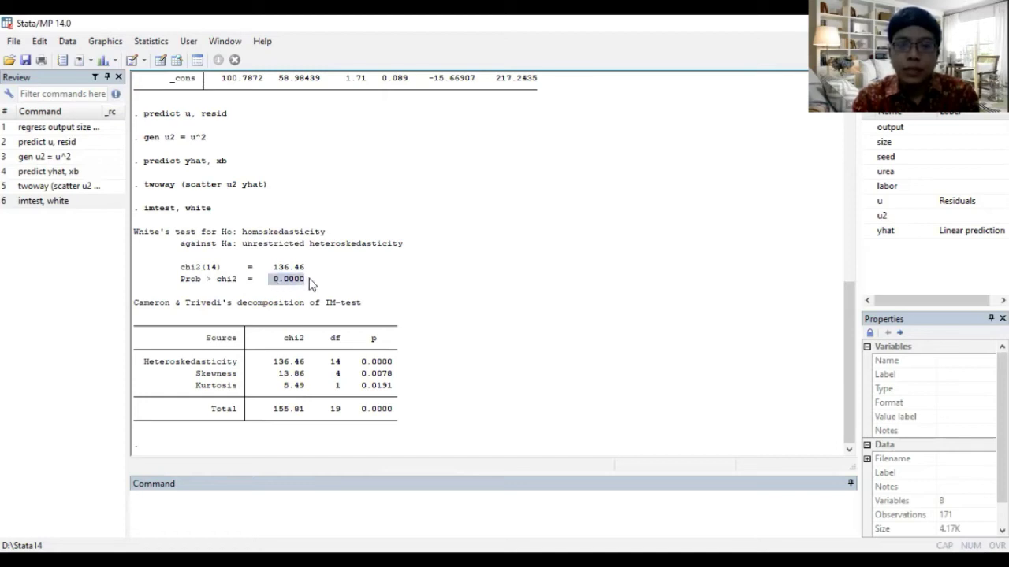
pyautogui.click(309, 283)
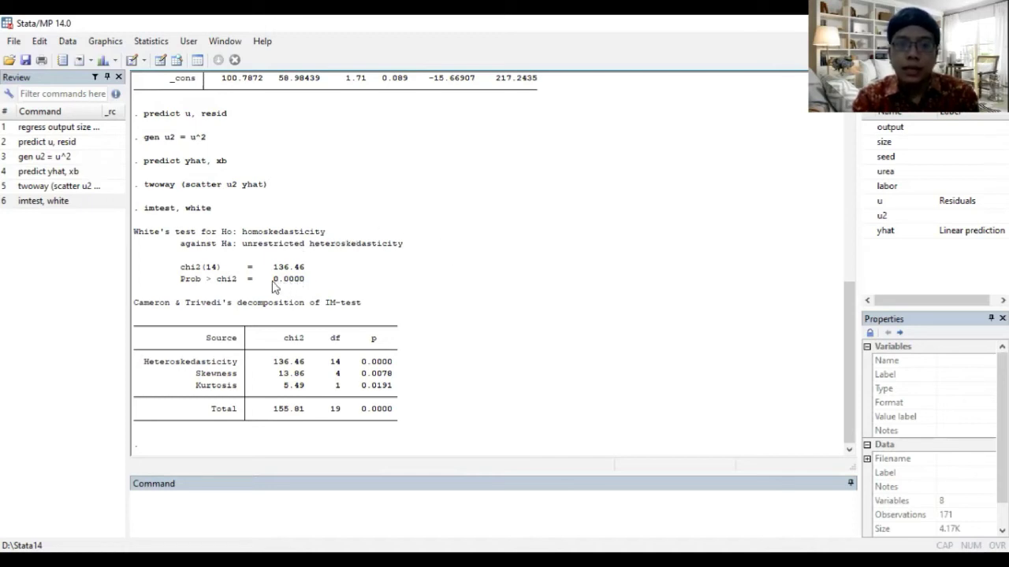
pyautogui.moveTo(271, 279); pyautogui.dragTo(317, 282)
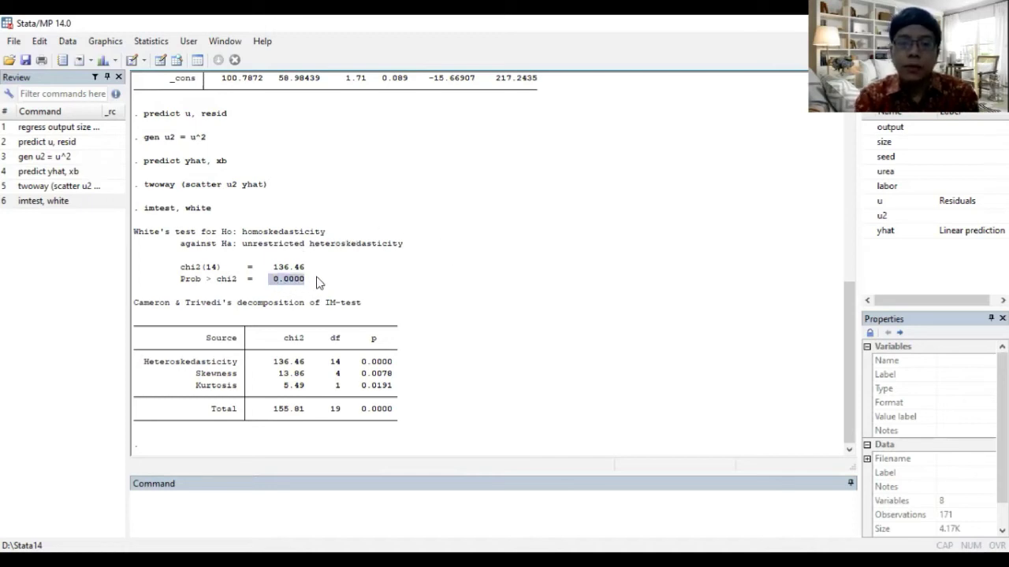
pyautogui.click(317, 282)
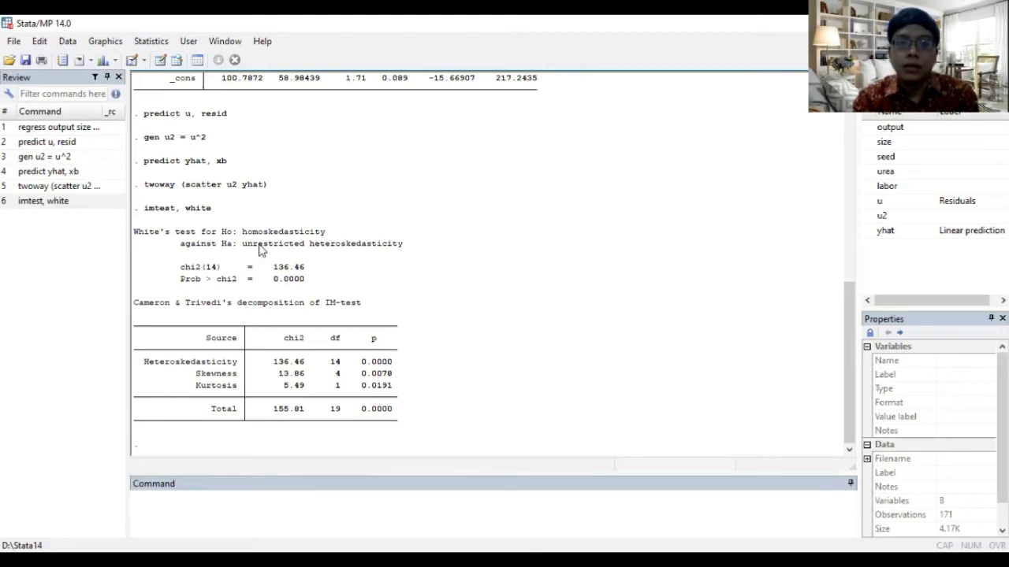
pyautogui.moveTo(309, 249); pyautogui.dragTo(419, 251)
pyautogui.click(419, 250)
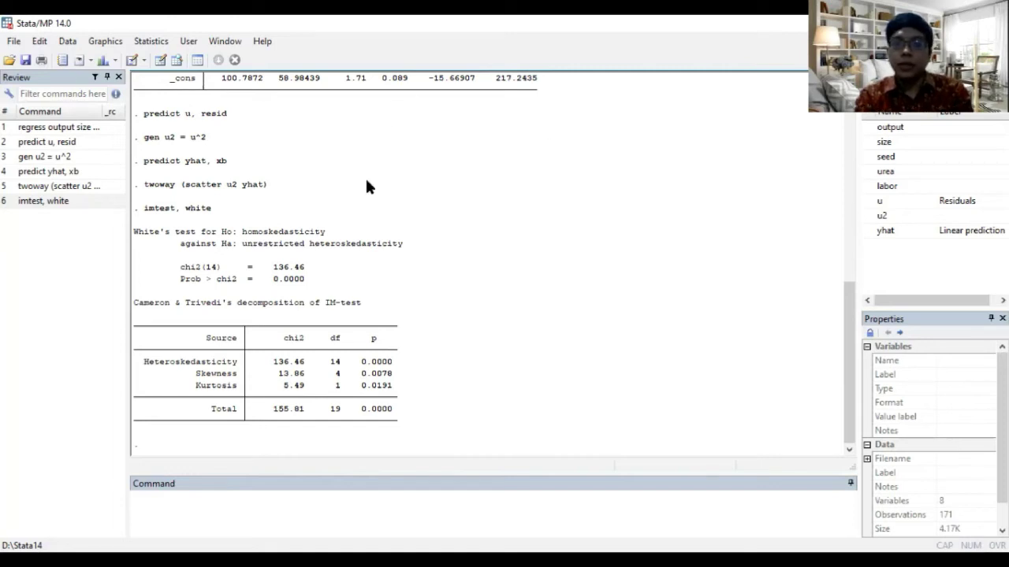
# - Run the Breusch-Pagan / Cook-Weisberg test with "hettest" and examine its null hypothesis
pyautogui.click(267, 493)
pyautogui.write('het')
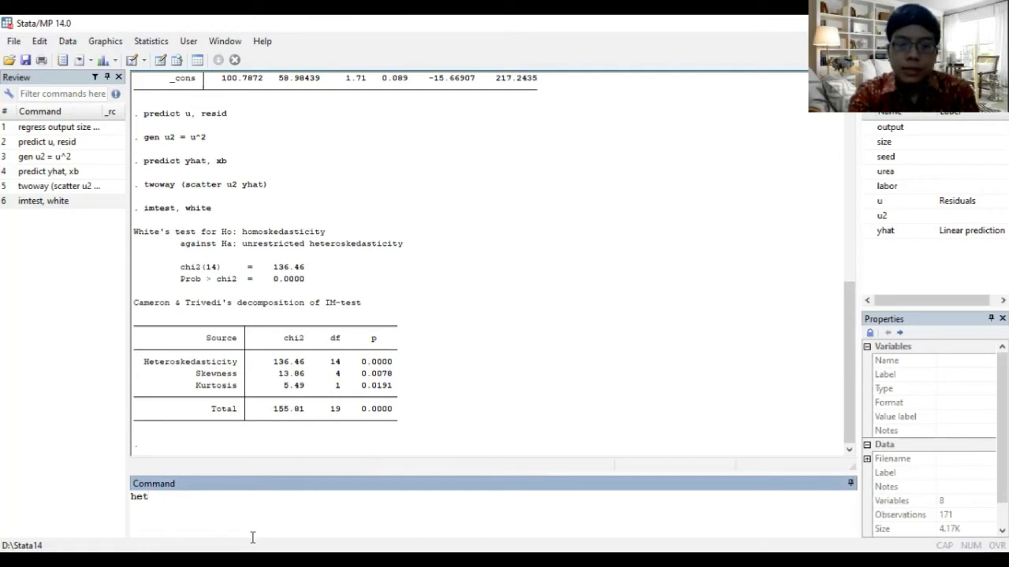
pyautogui.write('test')
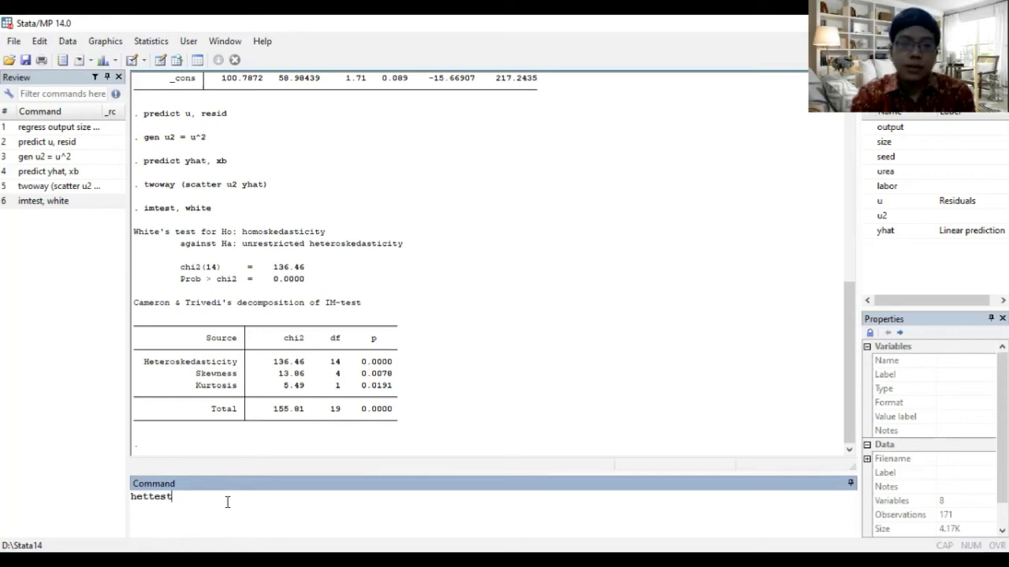
pyautogui.press('Return')
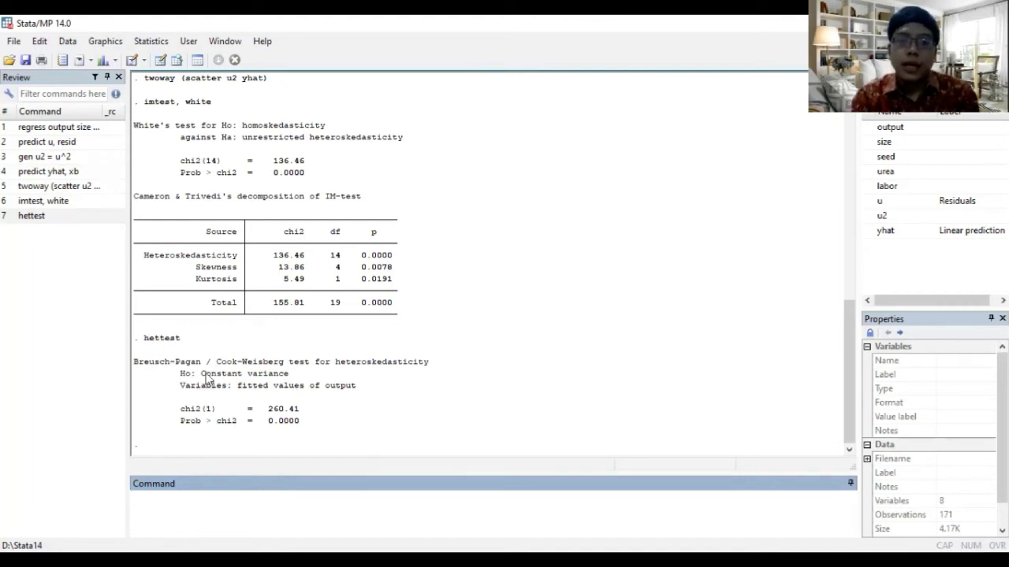
pyautogui.moveTo(200, 374); pyautogui.dragTo(301, 376)
pyautogui.click(309, 374)
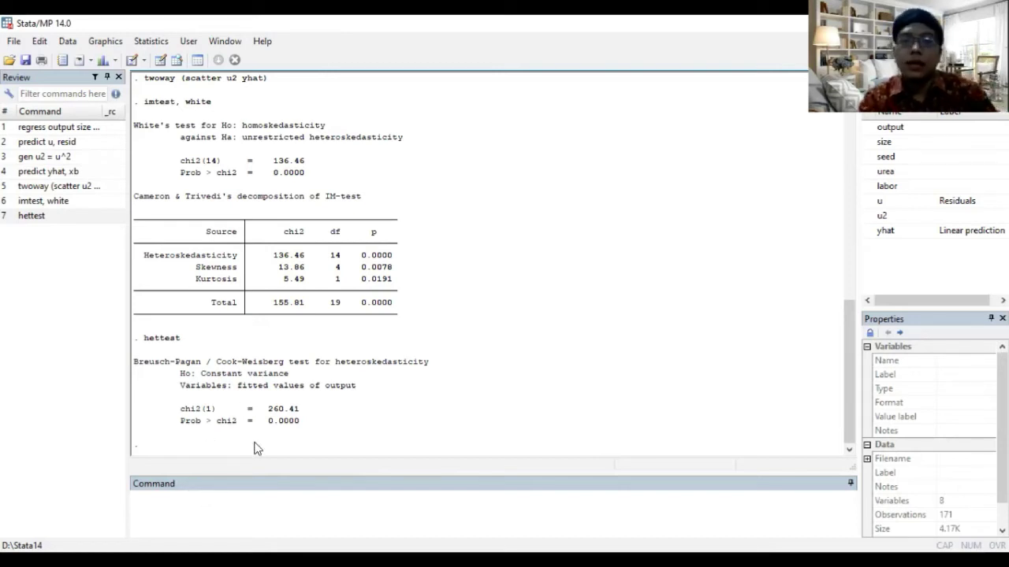
# - Install the Glejser test package with "ssc install lmhgl"
pyautogui.click(237, 508)
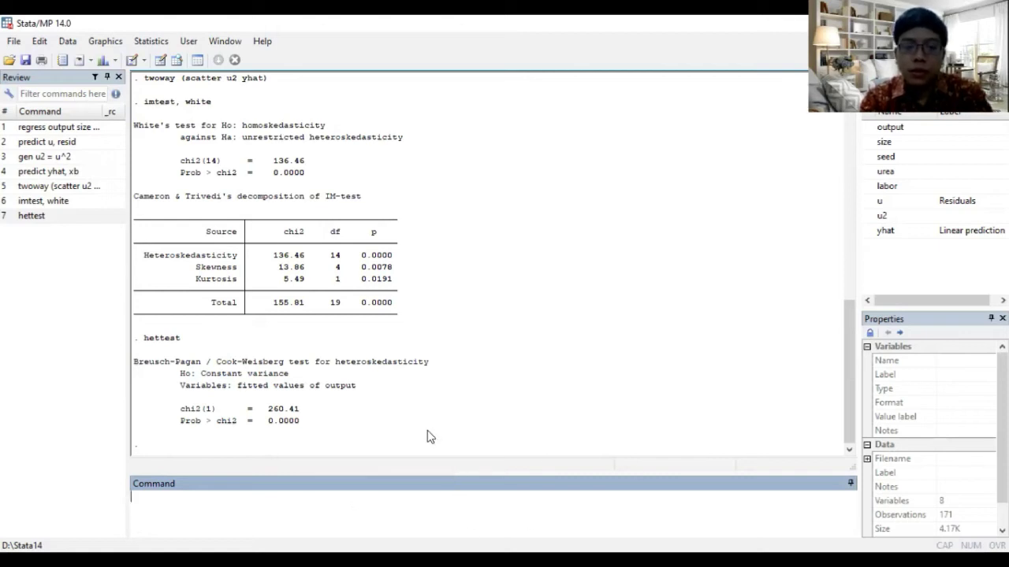
pyautogui.write('ssc ')
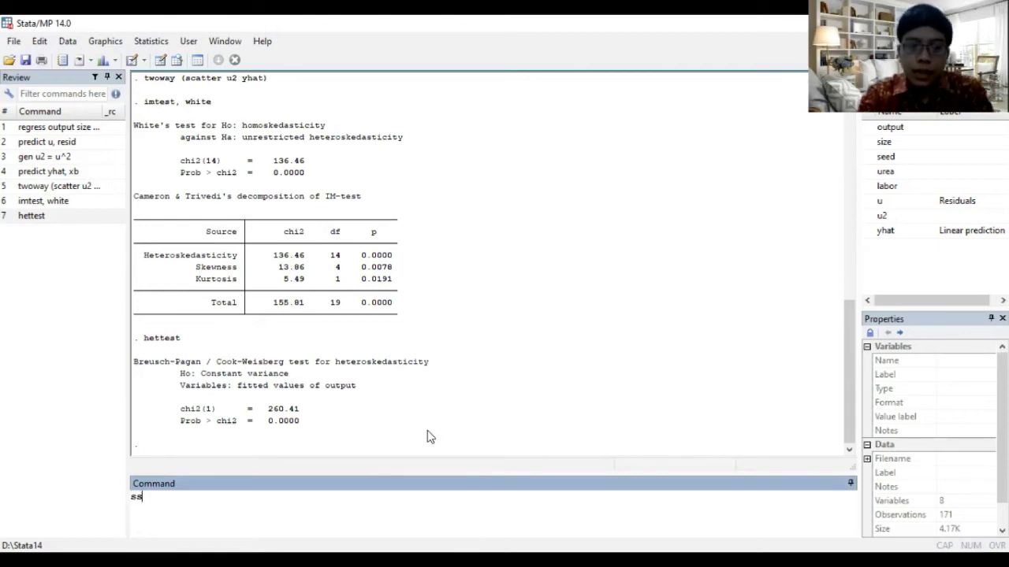
pyautogui.write('ins')
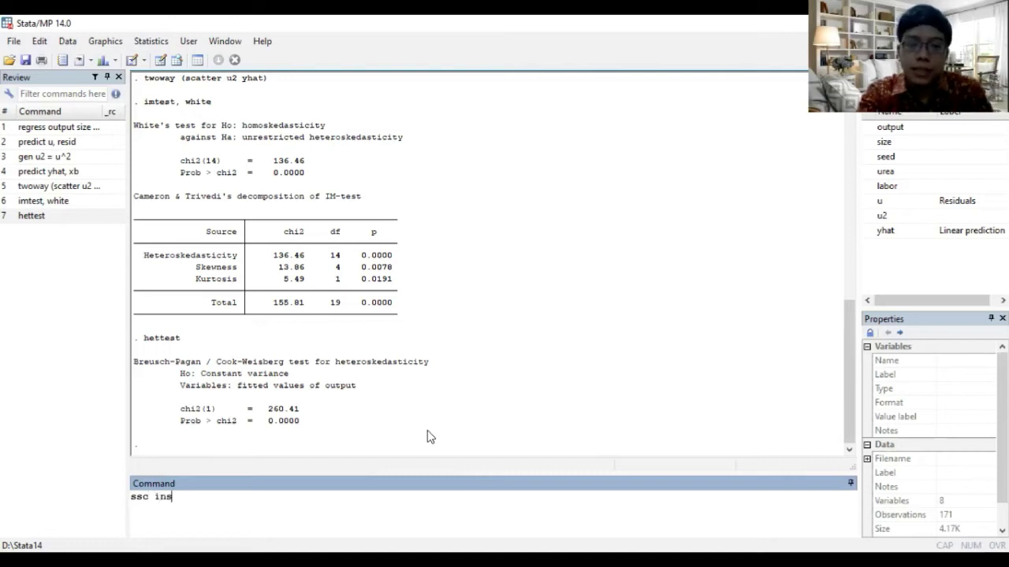
pyautogui.write('tall')
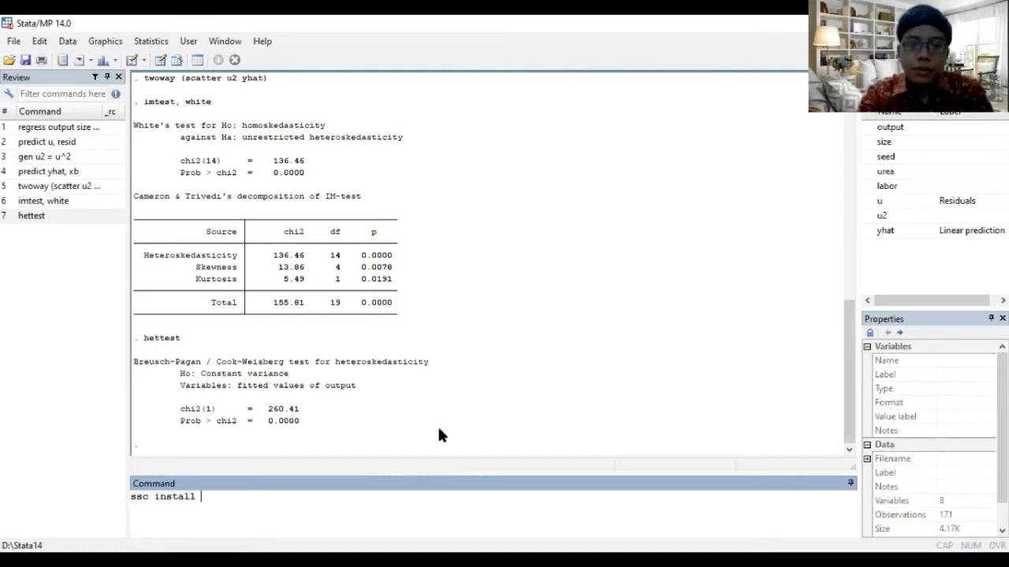
pyautogui.write(' lmhgl')
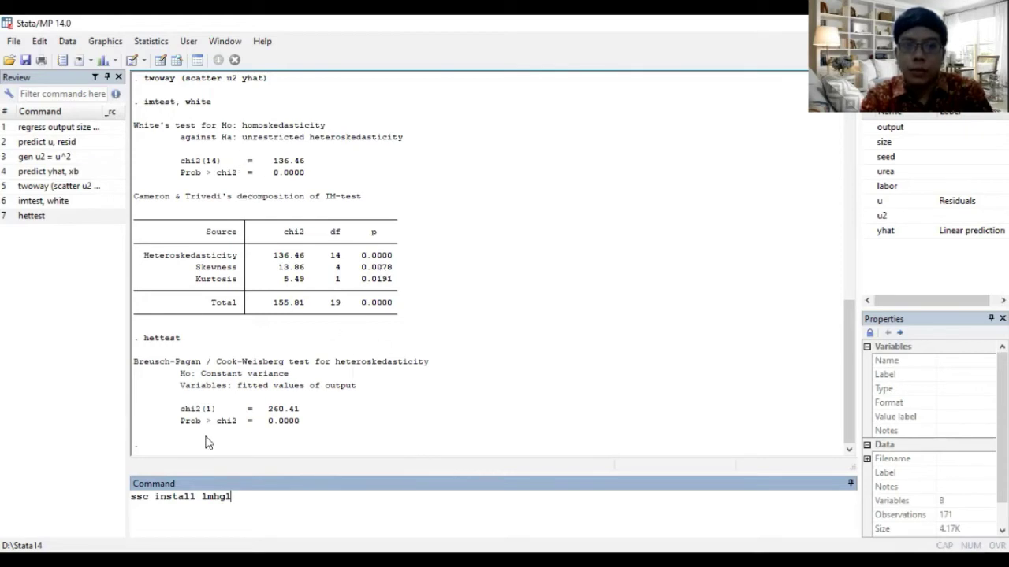
pyautogui.press('Return')
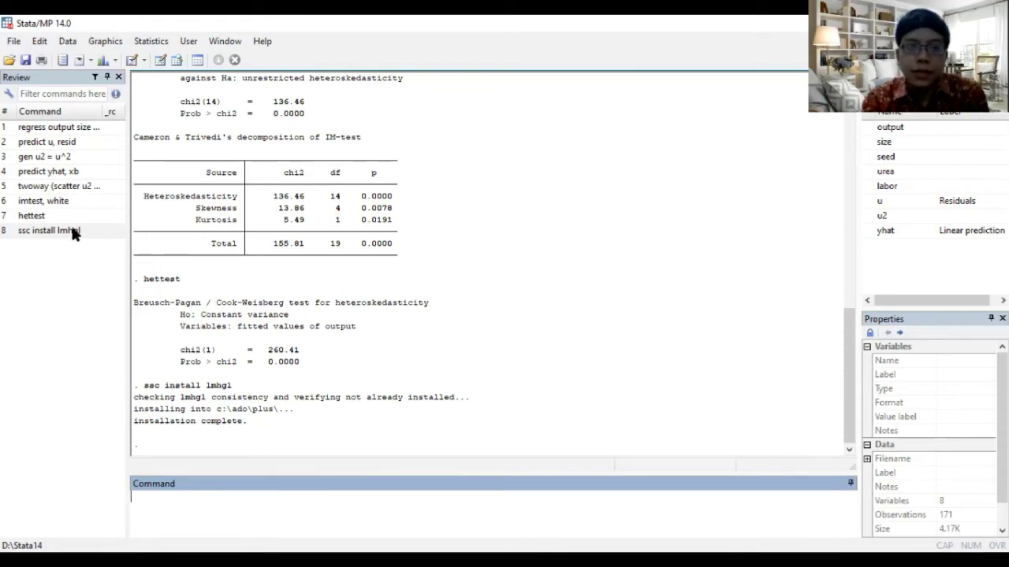
# - Reuse the earlier regression command with lmhgl in place of regress to run the Glejser test as "lmhgl output size seed urea labor"
pyautogui.click(71, 135)
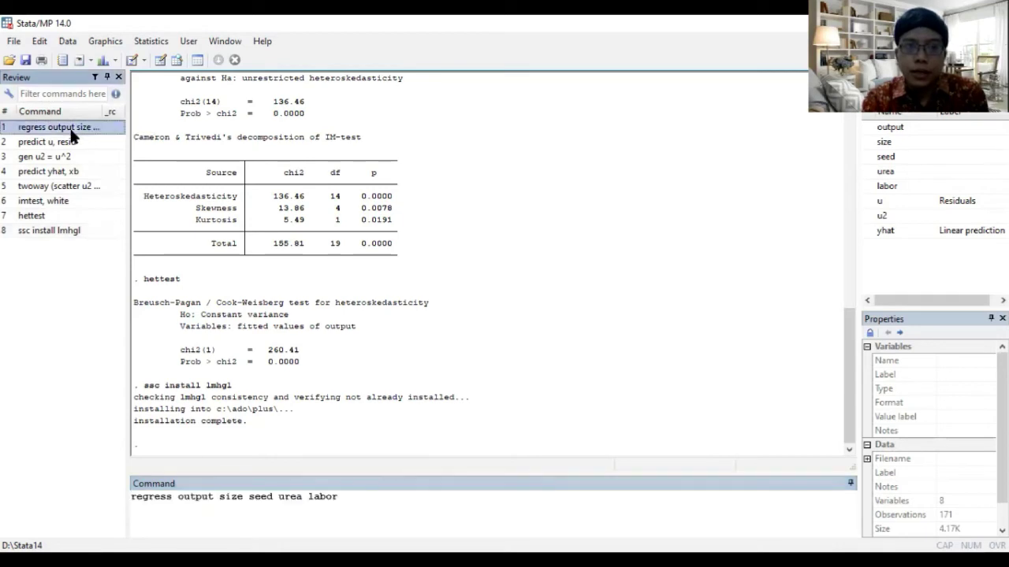
pyautogui.doubleClick(172, 498)
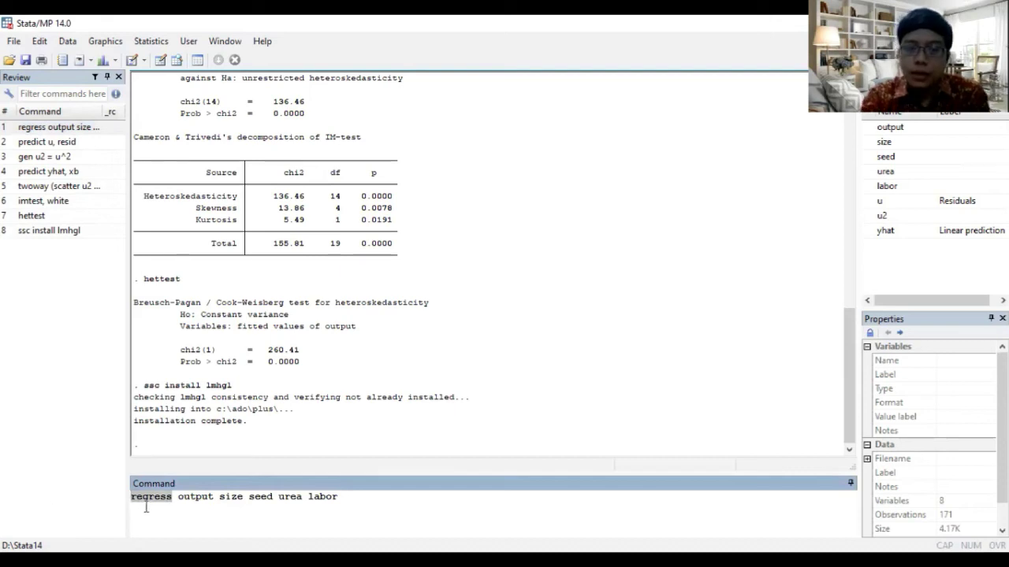
pyautogui.write('lmhgl')
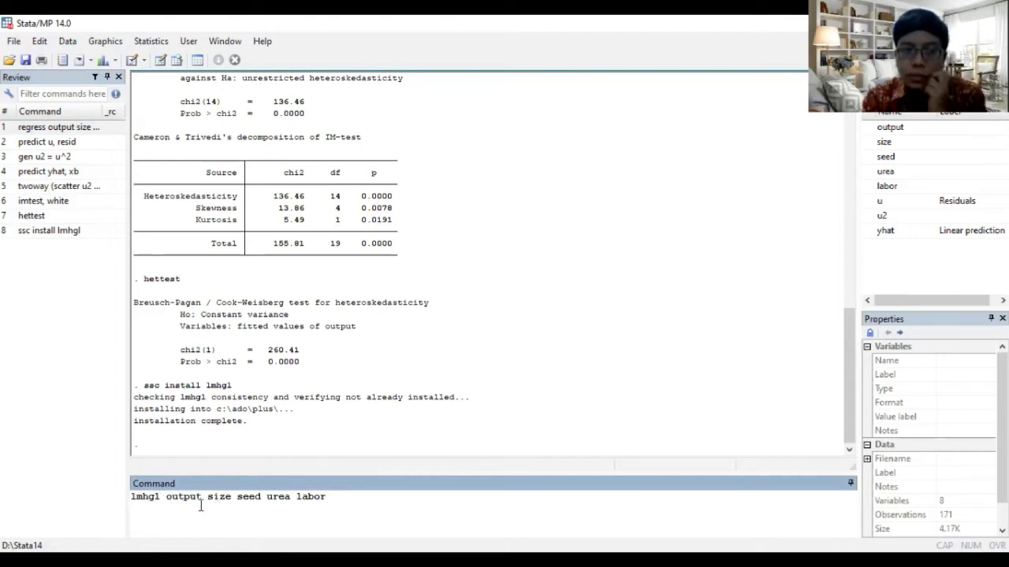
pyautogui.click(343, 504)
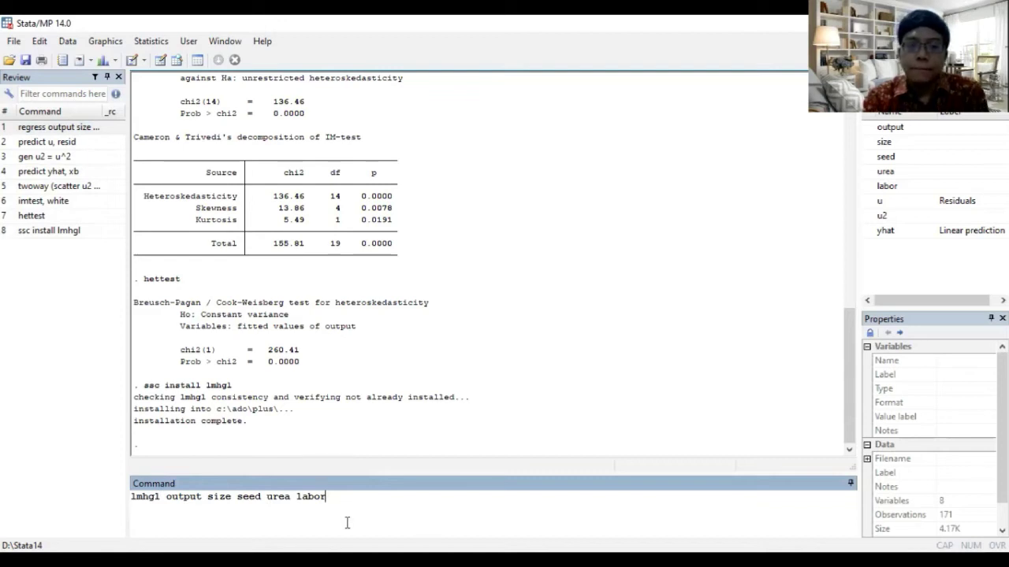
pyautogui.press('Return')
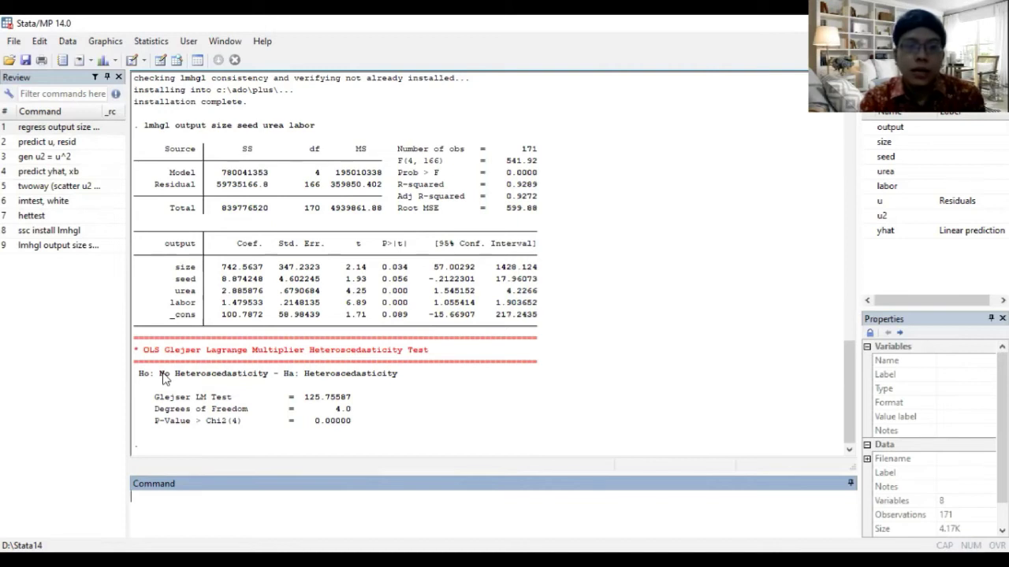
# - Examine the null and alternative hypotheses in the Glejser test output
pyautogui.moveTo(160, 377); pyautogui.dragTo(265, 381)
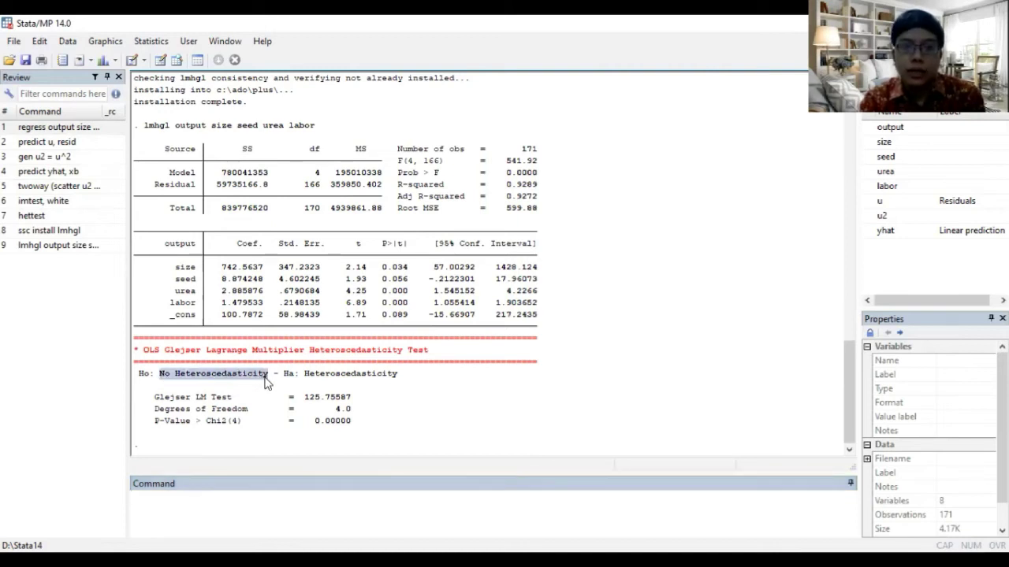
pyautogui.click(265, 382)
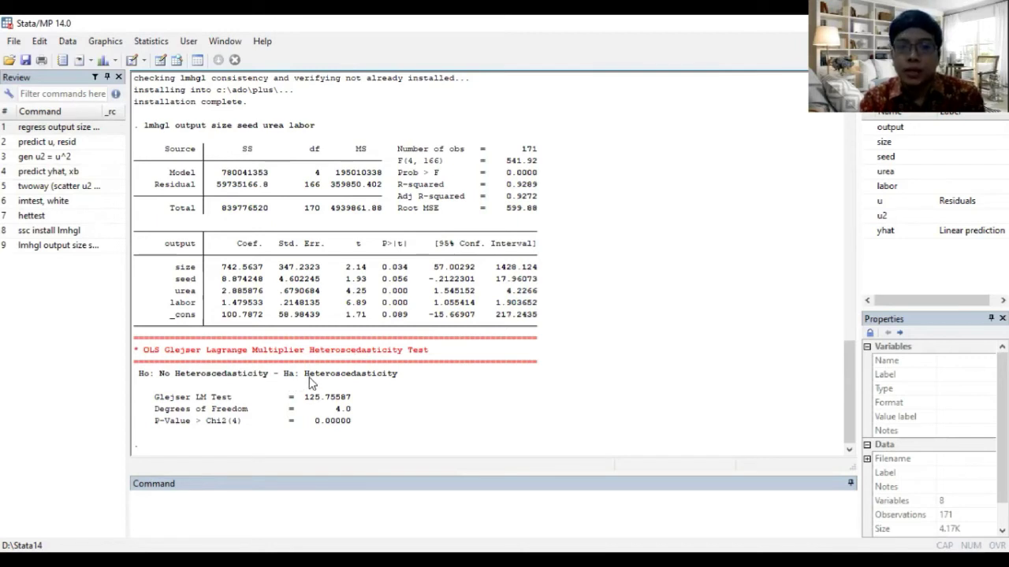
pyautogui.moveTo(306, 380); pyautogui.dragTo(405, 385)
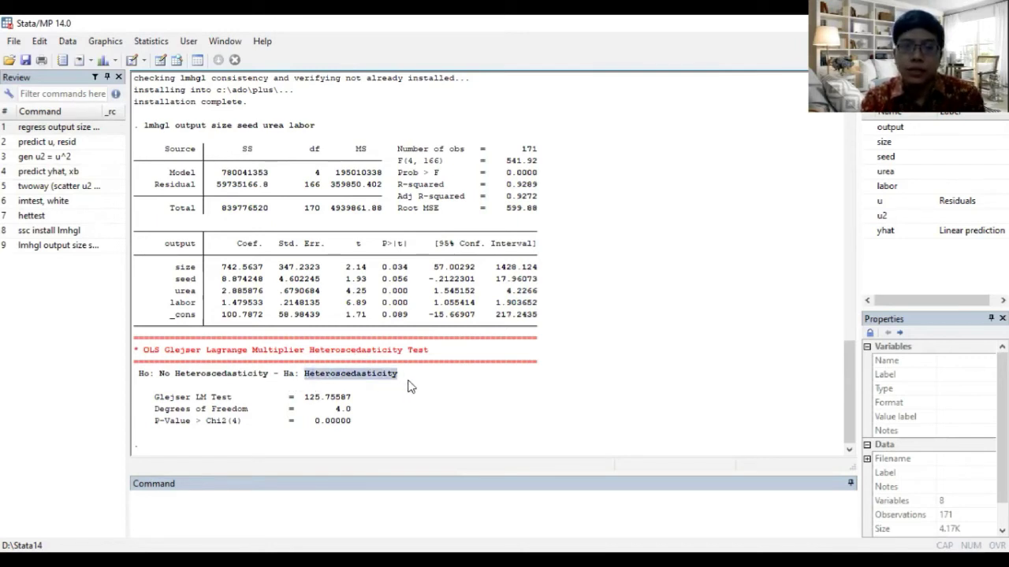
# - Examine the p-value in the Glejser test output
pyautogui.click(410, 386)
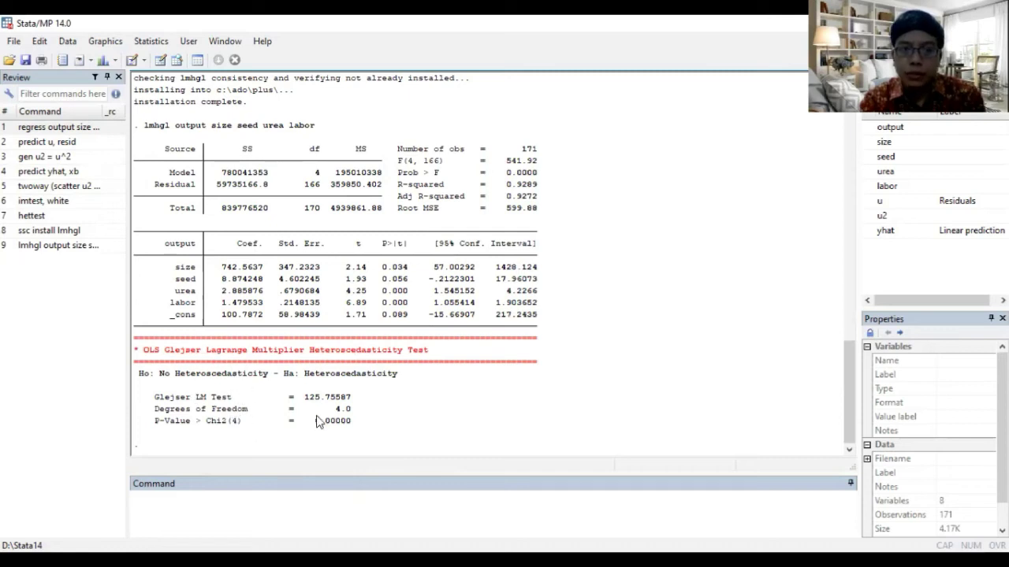
pyautogui.moveTo(315, 422); pyautogui.dragTo(354, 425)
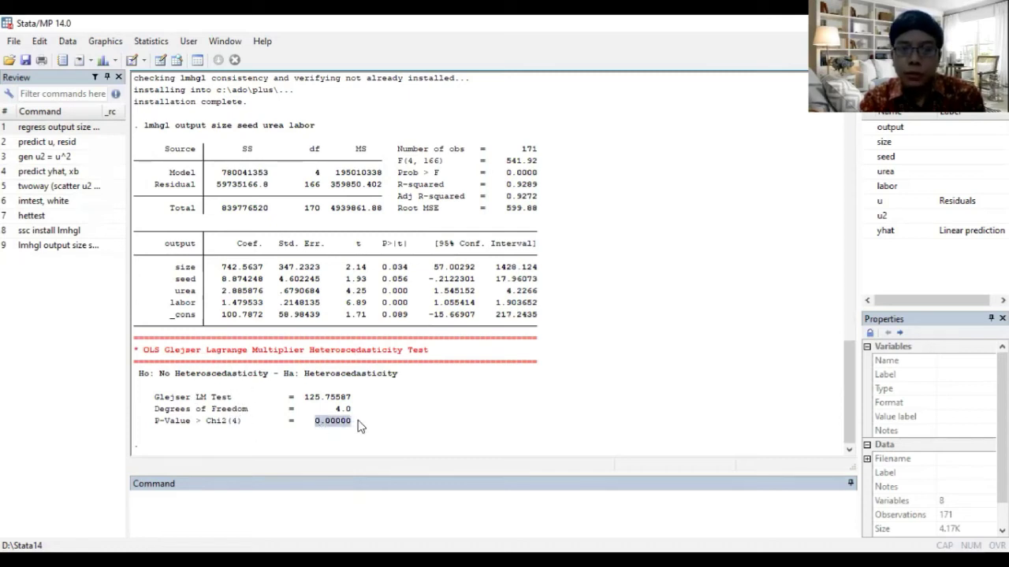
pyautogui.click(359, 426)
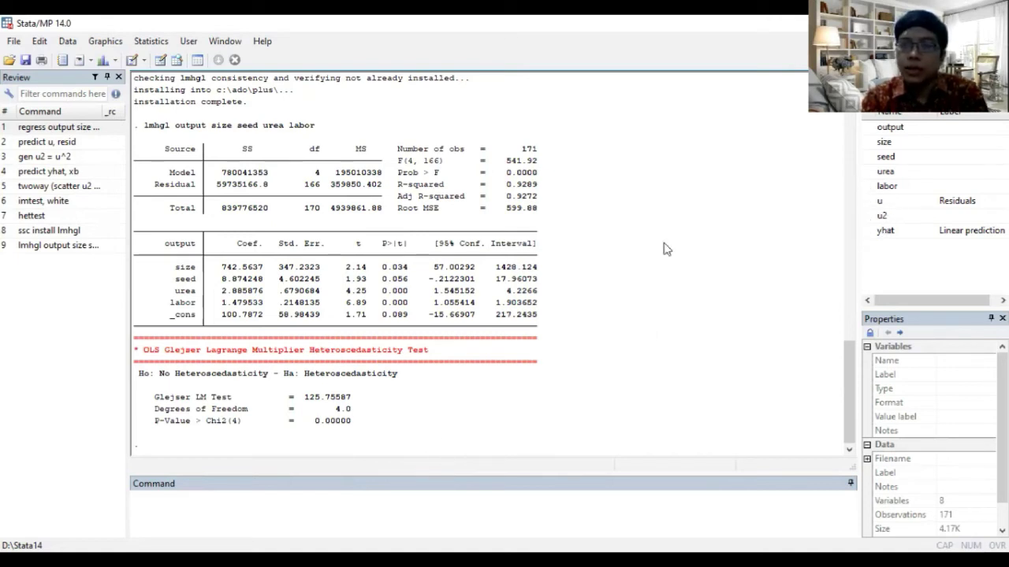
# - Generate the logarithm of output as a new variable with "gen loutput = log(output)"
pyautogui.click(245, 524)
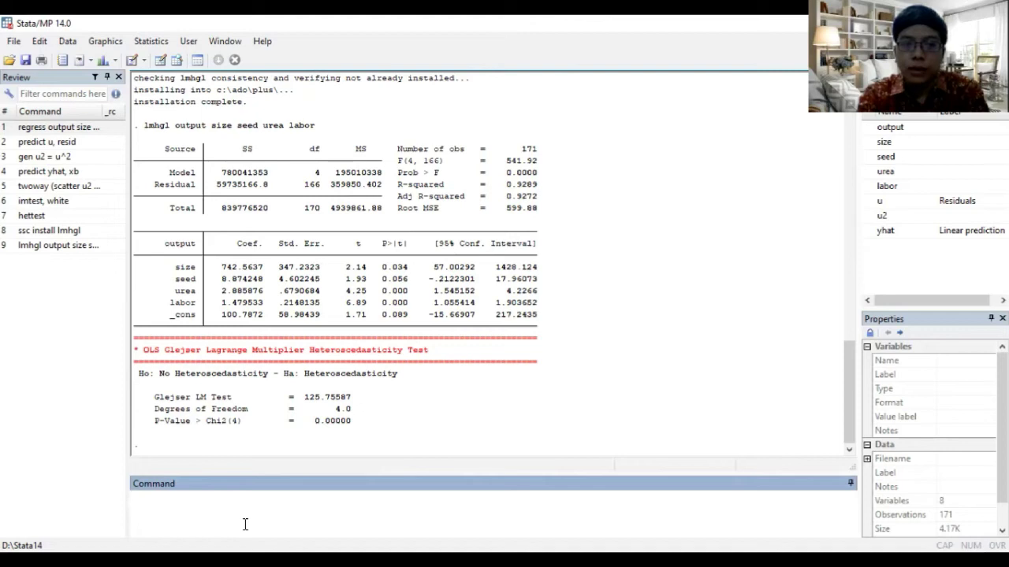
pyautogui.write('gen')
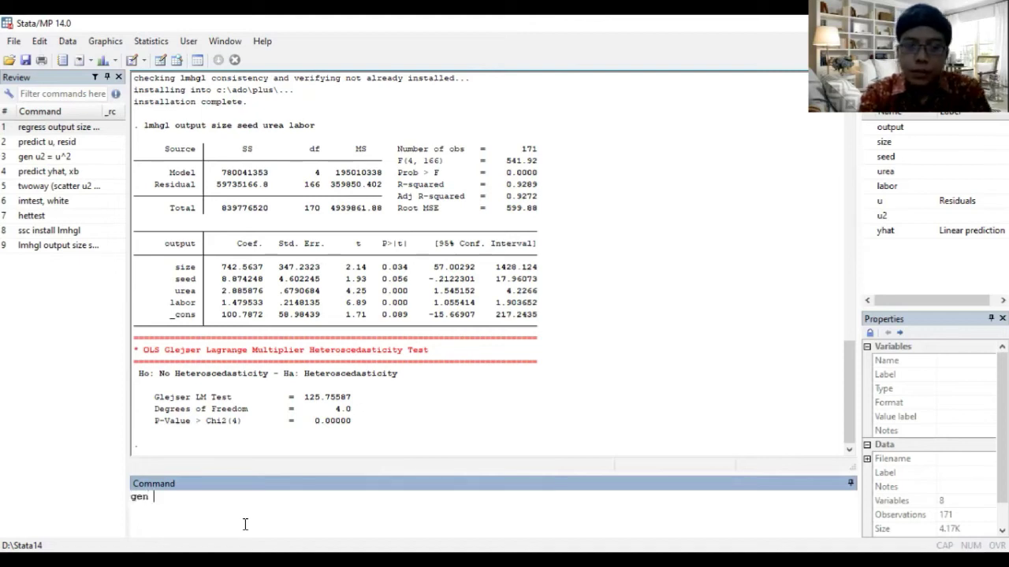
pyautogui.write(' loutput')
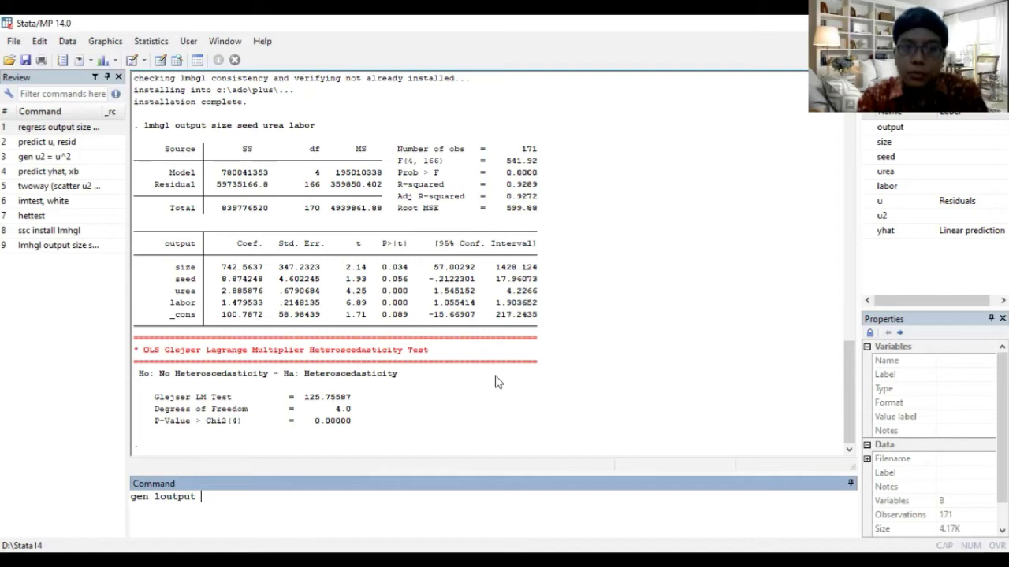
pyautogui.write(' = ')
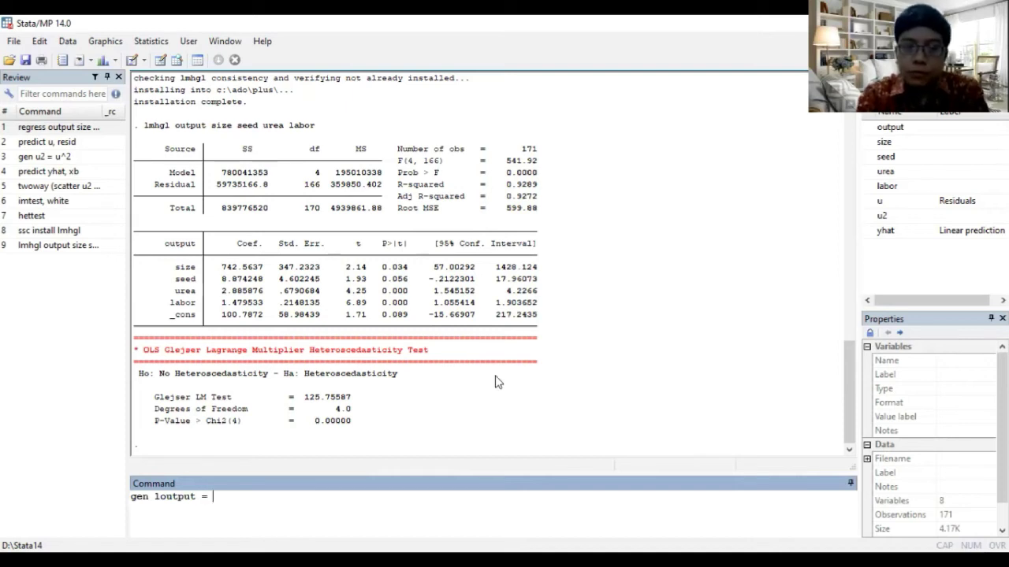
pyautogui.write('log')
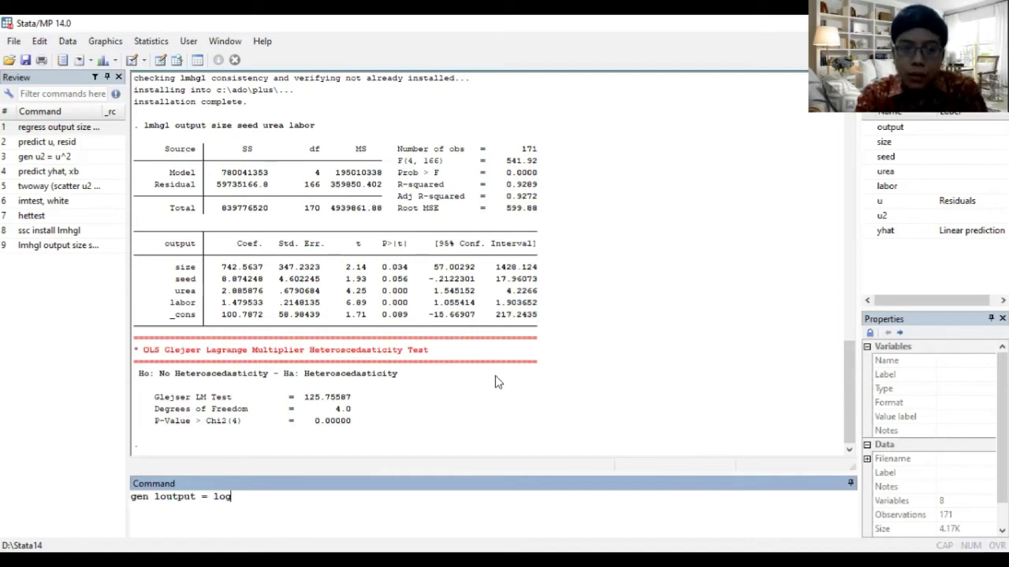
pyautogui.write('(output)')
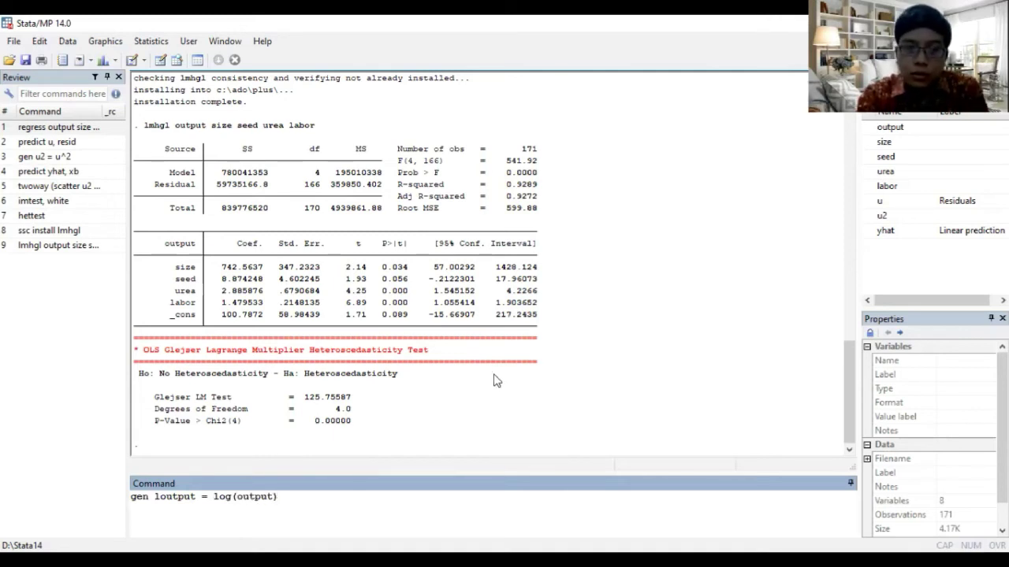
pyautogui.press('Return')
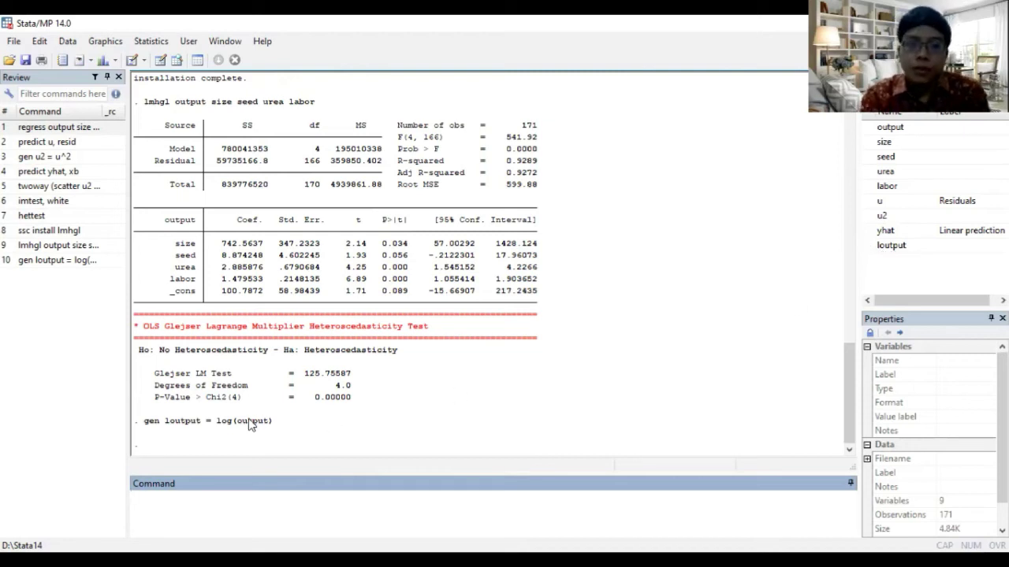
# - Reuse the previous generate command to create the log of size with "gen lsize = log(size)"
pyautogui.click(51, 266)
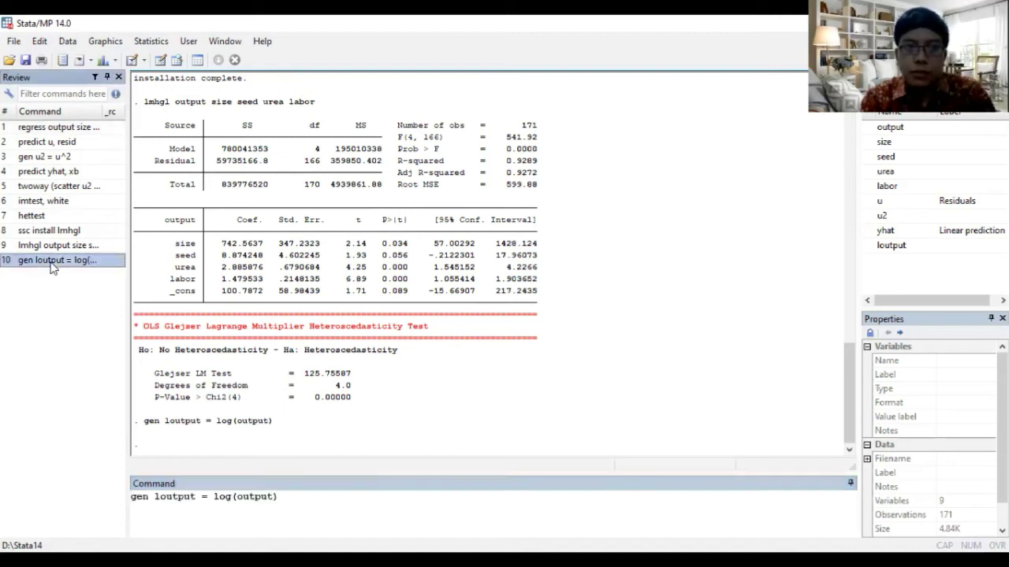
pyautogui.click(197, 496)
pyautogui.press('BackSpace')
pyautogui.press('BackSpace')
pyautogui.press('BackSpace')
pyautogui.press('BackSpace')
pyautogui.press('BackSpace')
pyautogui.press('BackSpace')
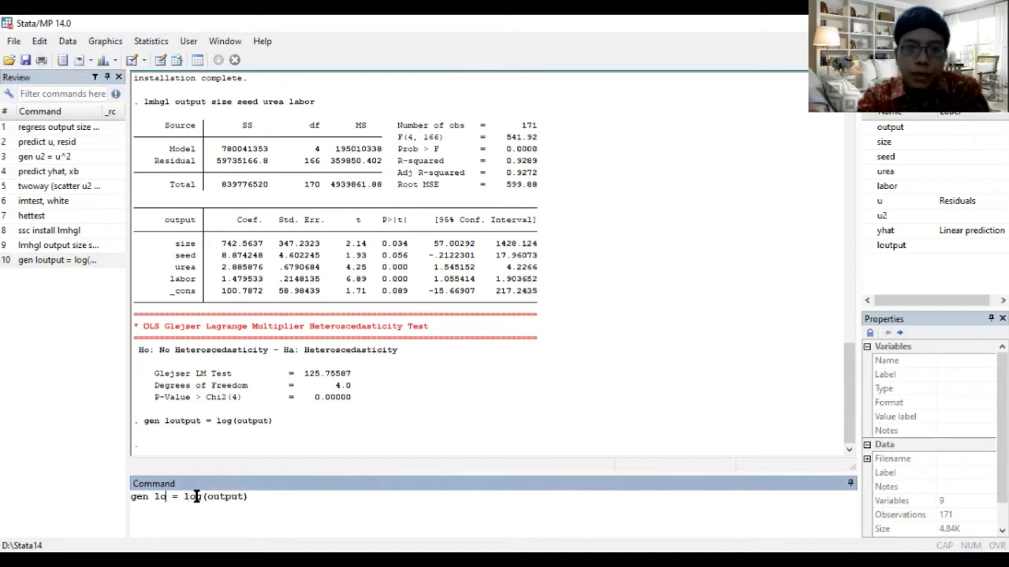
pyautogui.write('size')
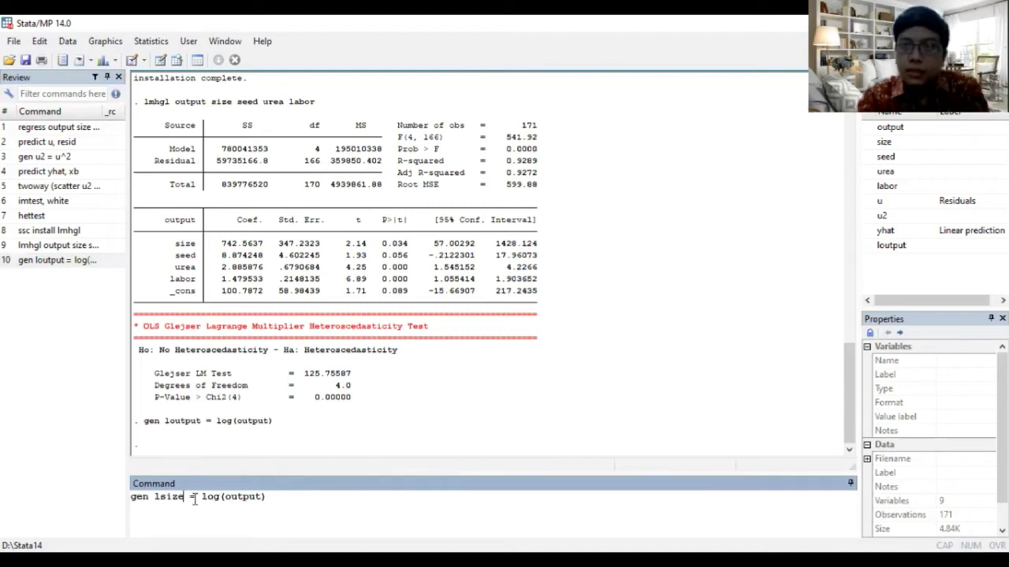
pyautogui.press('Right')
pyautogui.press('Right')
pyautogui.press('Right')
pyautogui.press('Right')
pyautogui.press('Right')
pyautogui.press('Right')
pyautogui.press('Right')
pyautogui.press('Right')
pyautogui.press('Right')
pyautogui.press('BackSpace')
pyautogui.press('BackSpace')
pyautogui.press('BackSpace')
pyautogui.press('BackSpace')
pyautogui.press('BackSpace')
pyautogui.press('BackSpace')
pyautogui.write('size')
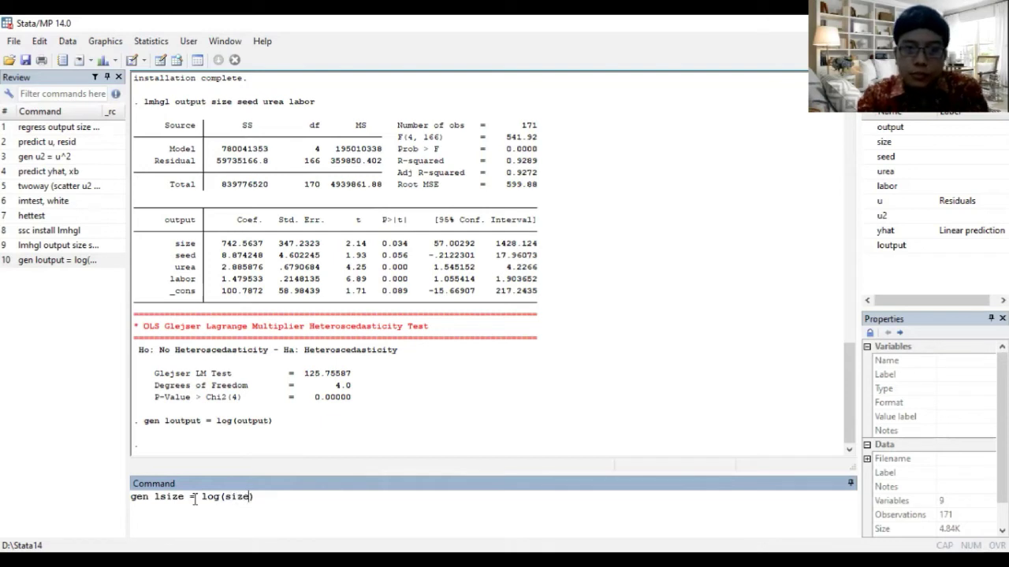
pyautogui.press('Return')
# - Adapt the lsize command to create the log of seed with "gen lseed = log(seed)"
pyautogui.click(67, 282)
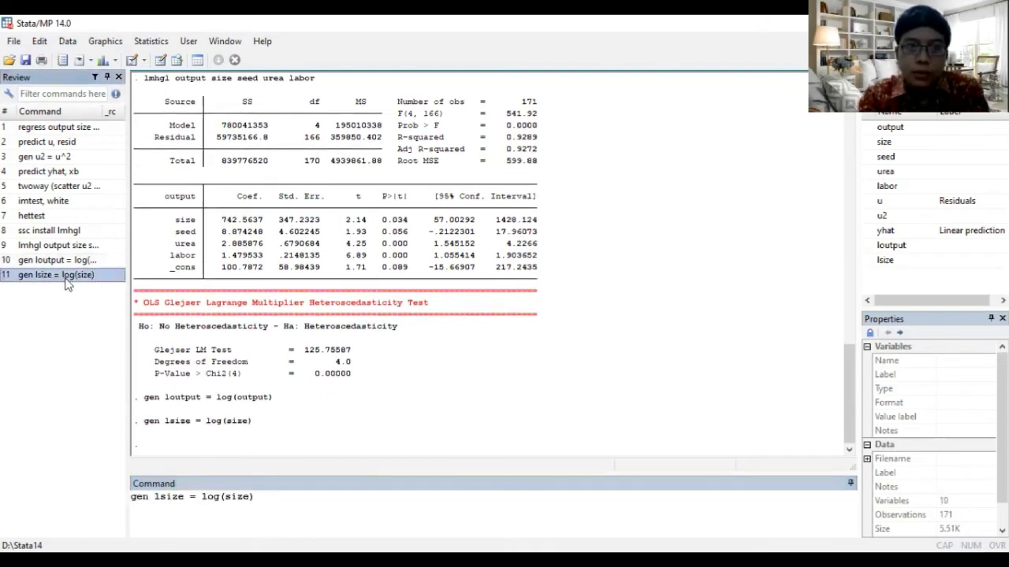
pyautogui.click(183, 497)
pyautogui.press('BackSpace')
pyautogui.press('BackSpace')
pyautogui.write('eed')
pyautogui.press('BackSpace')
pyautogui.press('BackSpace')
pyautogui.press('BackSpace')
pyautogui.write('eed')
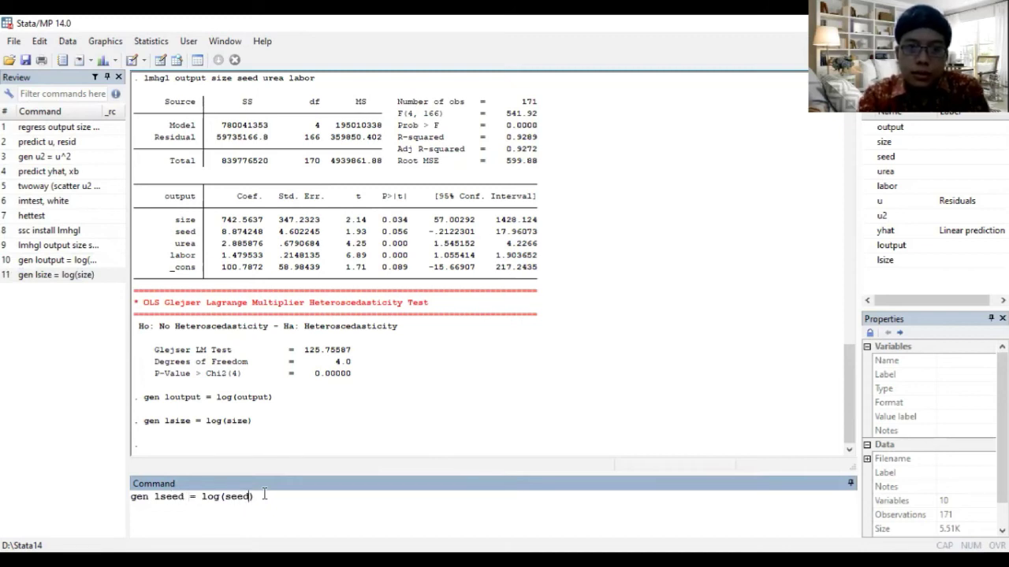
pyautogui.press('Return')
# - Adapt the lseed command to create the log of urea with "gen lurea = log(urea)"
pyautogui.click(40, 296)
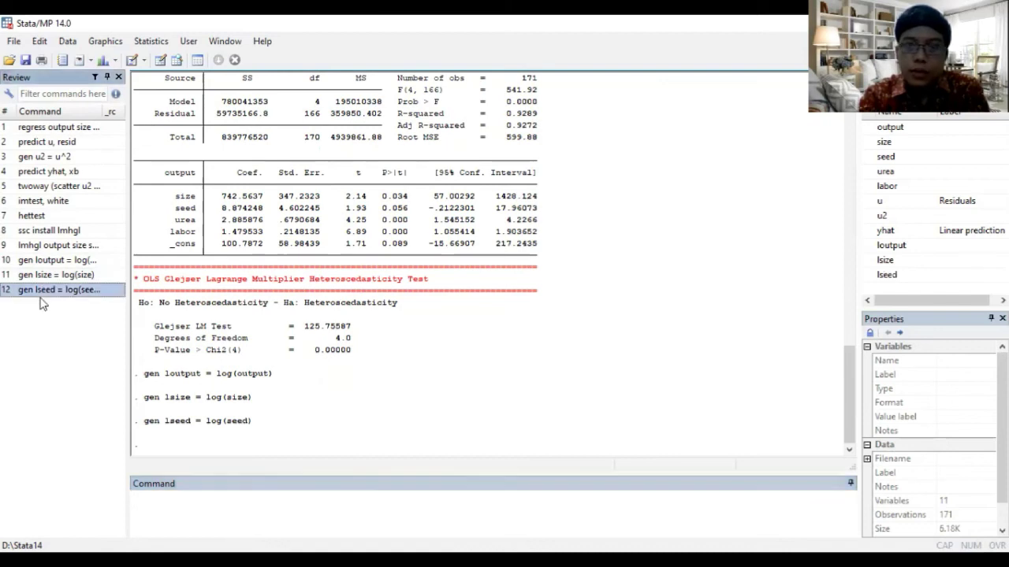
pyautogui.click(63, 292)
pyautogui.click(186, 496)
pyautogui.press('BackSpace')
pyautogui.press('BackSpace')
pyautogui.press('BackSpace')
pyautogui.write('urea')
pyautogui.press('End')
pyautogui.press('BackSpace')
pyautogui.press('BackSpace')
pyautogui.press('BackSpace')
pyautogui.press('BackSpace')
pyautogui.press('BackSpace')
pyautogui.write('urea)')
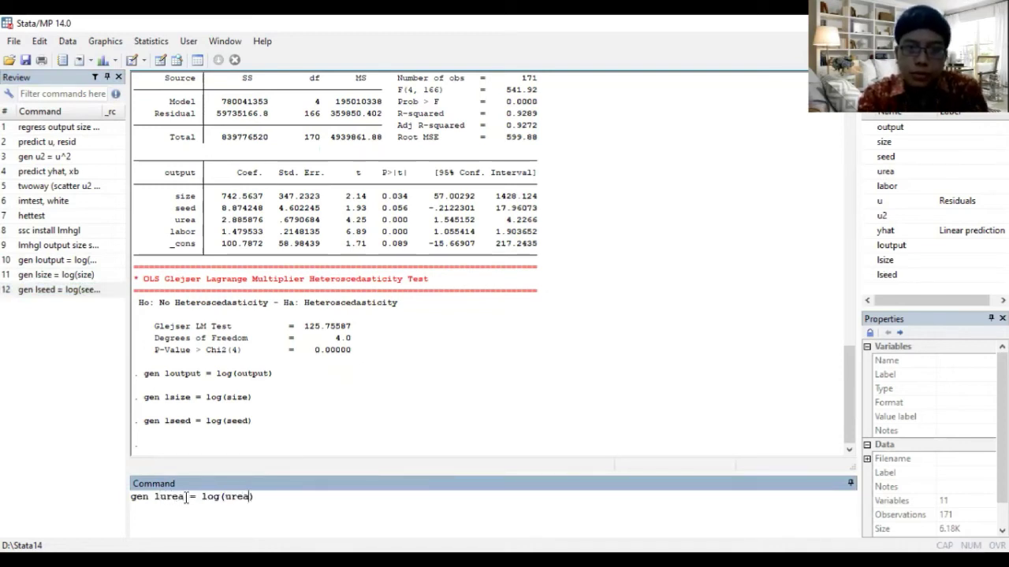
pyautogui.press('Return')
# - Adapt the lurea command to create the log of labor with "gen llabor = log(labor)"
pyautogui.click(78, 310)
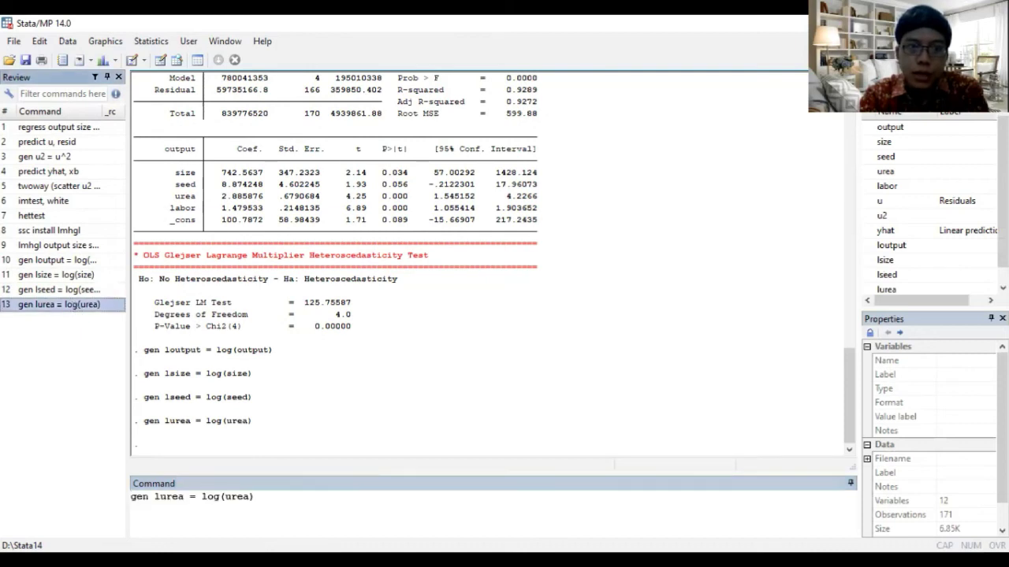
pyautogui.click(183, 499)
pyautogui.press('BackSpace')
pyautogui.press('BackSpace')
pyautogui.press('BackSpace')
pyautogui.press('BackSpace')
pyautogui.write('labor')
pyautogui.press('End')
pyautogui.press('Left')
pyautogui.press('BackSpace')
pyautogui.press('BackSpace')
pyautogui.press('BackSpace')
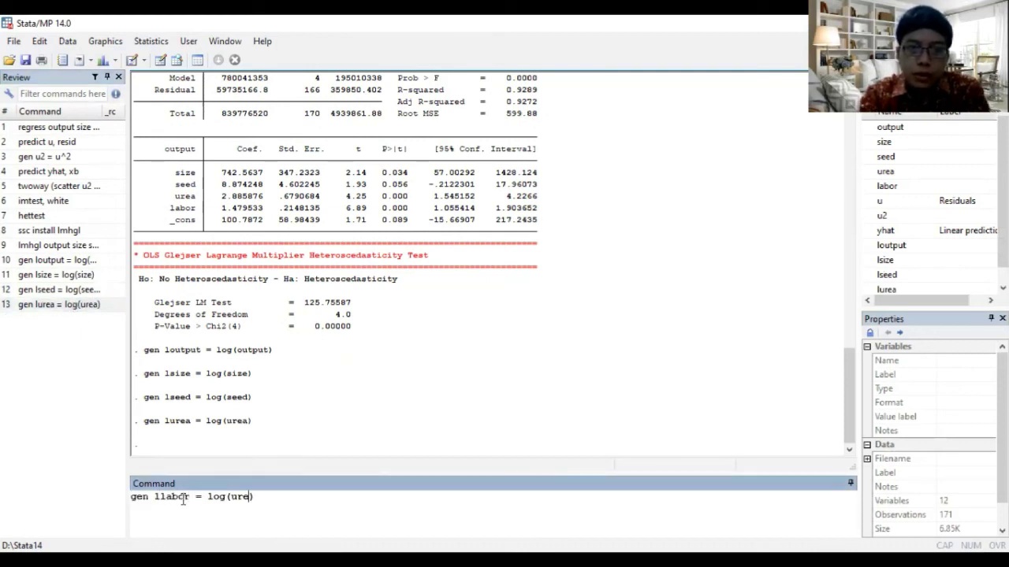
pyautogui.press('BackSpace')
pyautogui.write('labor')
pyautogui.press('BackSpace')
pyautogui.press('BackSpace')
pyautogui.press('BackSpace')
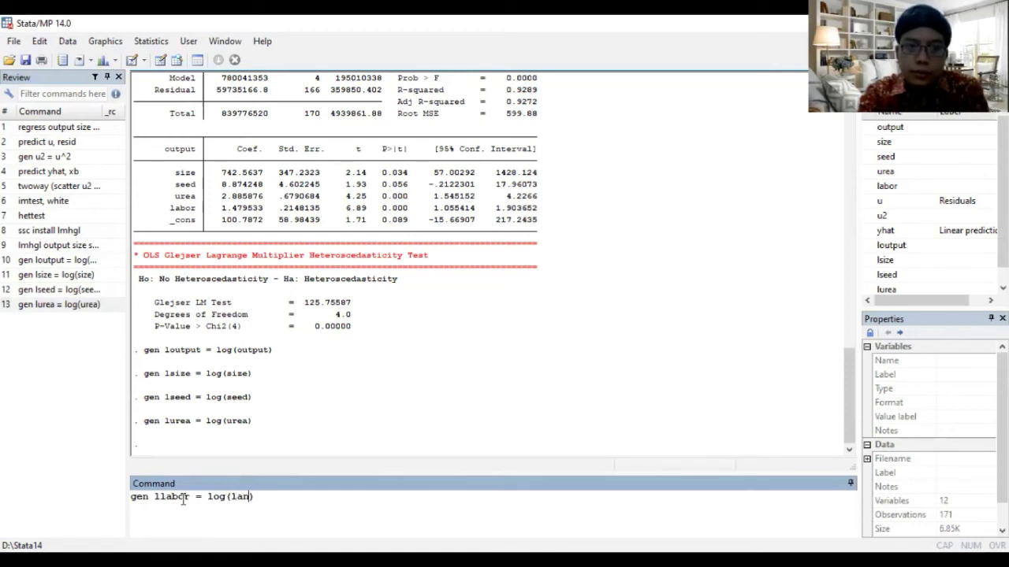
pyautogui.write('bor')
pyautogui.press('Return')
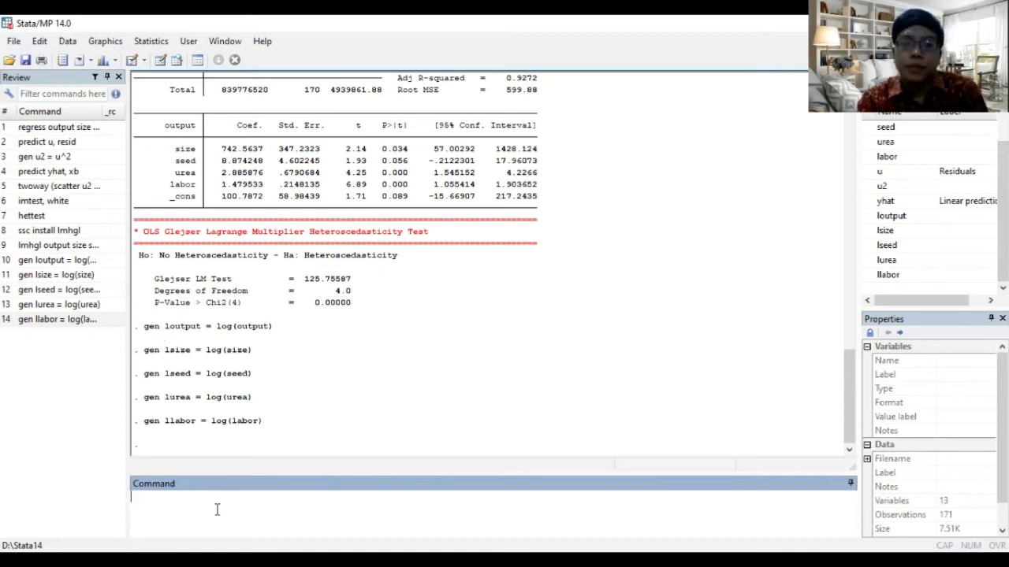
# - Regress log output on the four logged inputs with "regress loutput lsize lseed lurea llabor", correcting the misspelled dependent variable
pyautogui.write('regr')
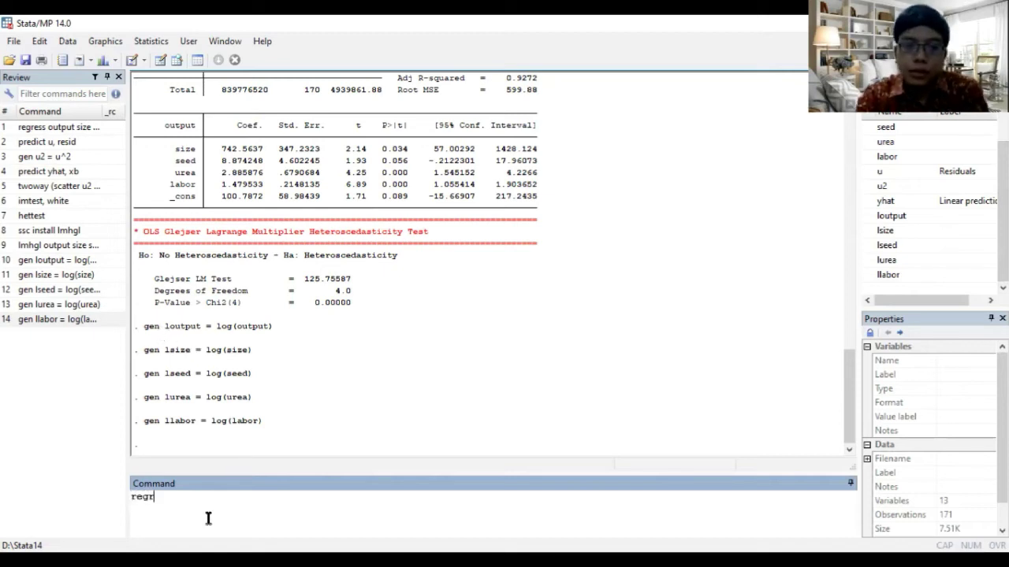
pyautogui.write('ess louput')
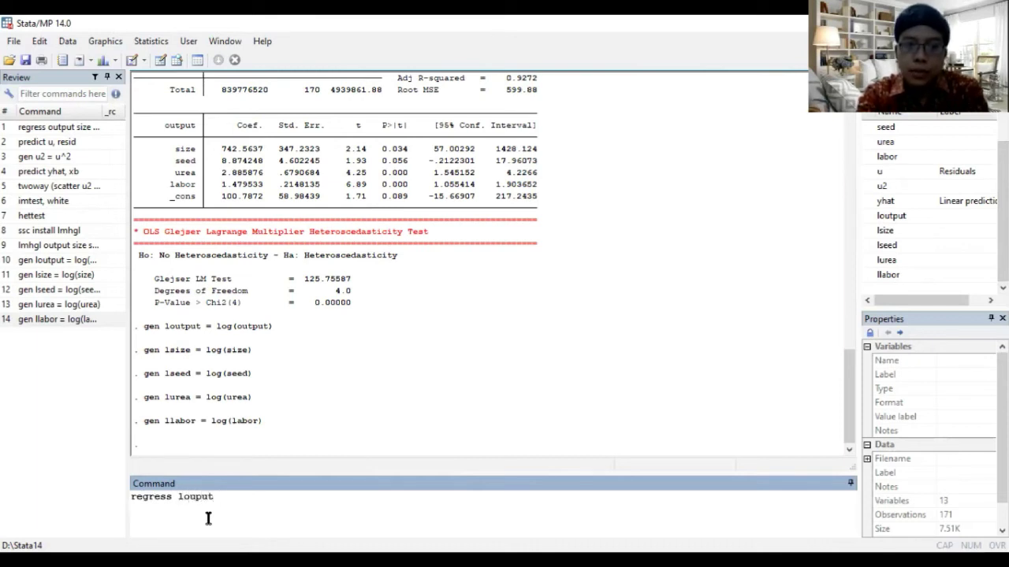
pyautogui.write(' lsize ')
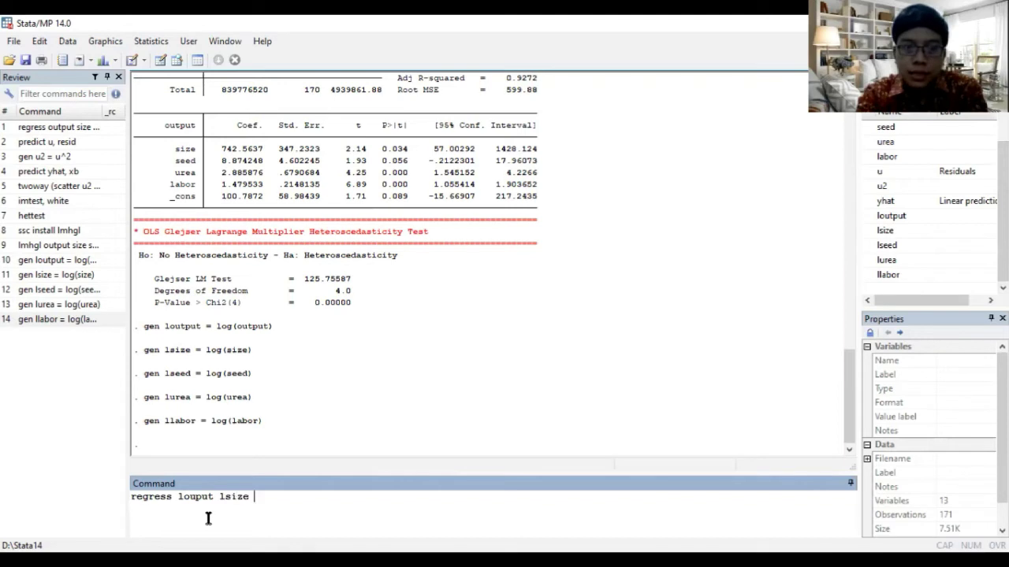
pyautogui.write('lseed lurea llabor')
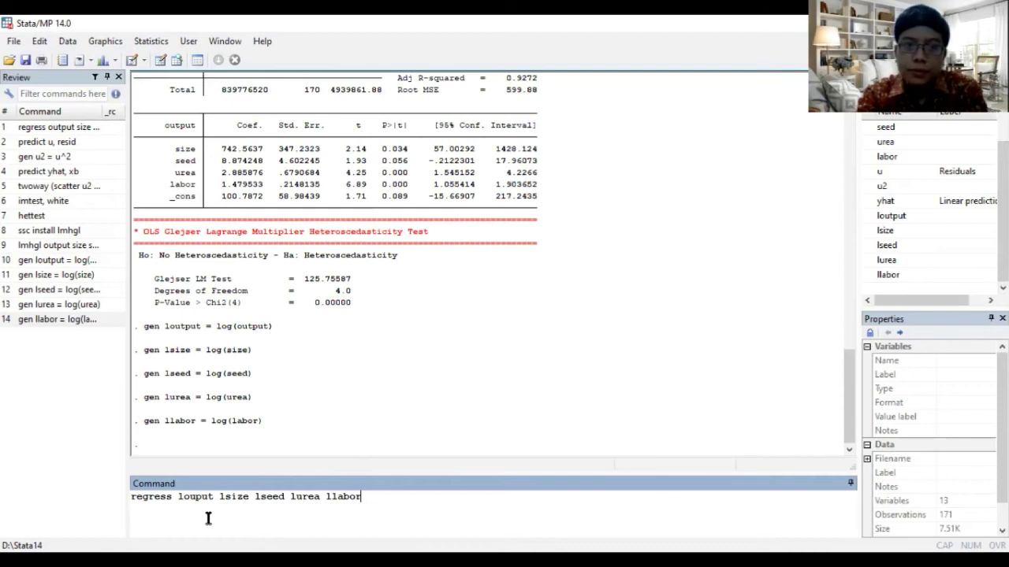
pyautogui.press('Return')
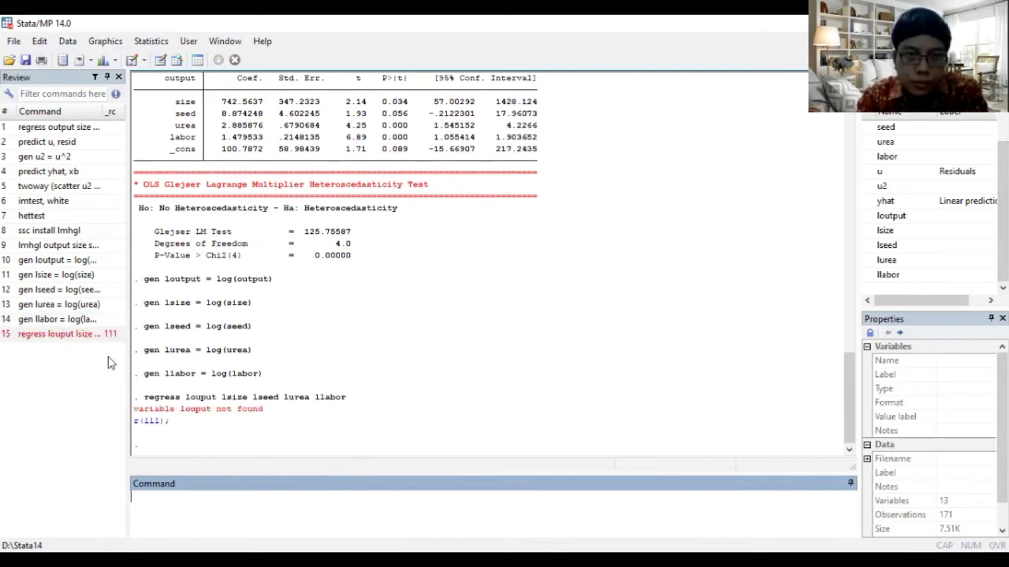
pyautogui.click(73, 335)
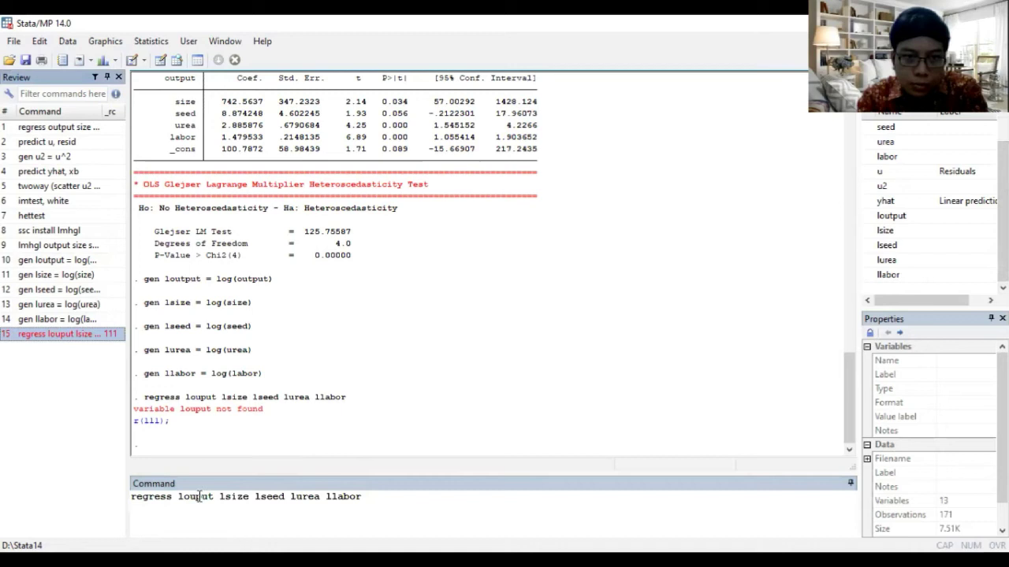
pyautogui.click(310, 502)
pyautogui.write('t')
pyautogui.press('Return')
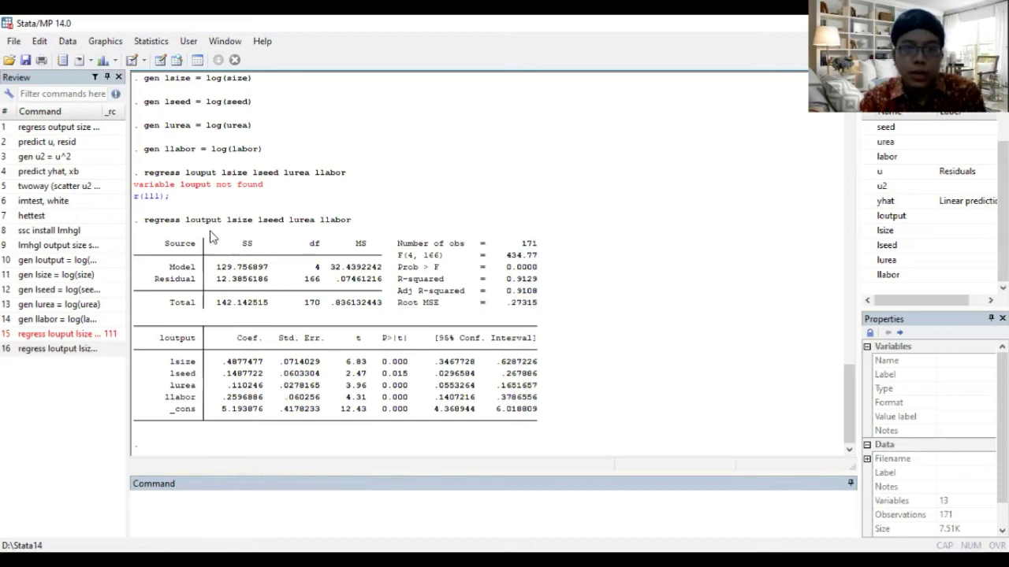
# - Save the log model's residuals with "predict e, resid" and generate their squares with "gen e2 = e^2"
pyautogui.click(187, 499)
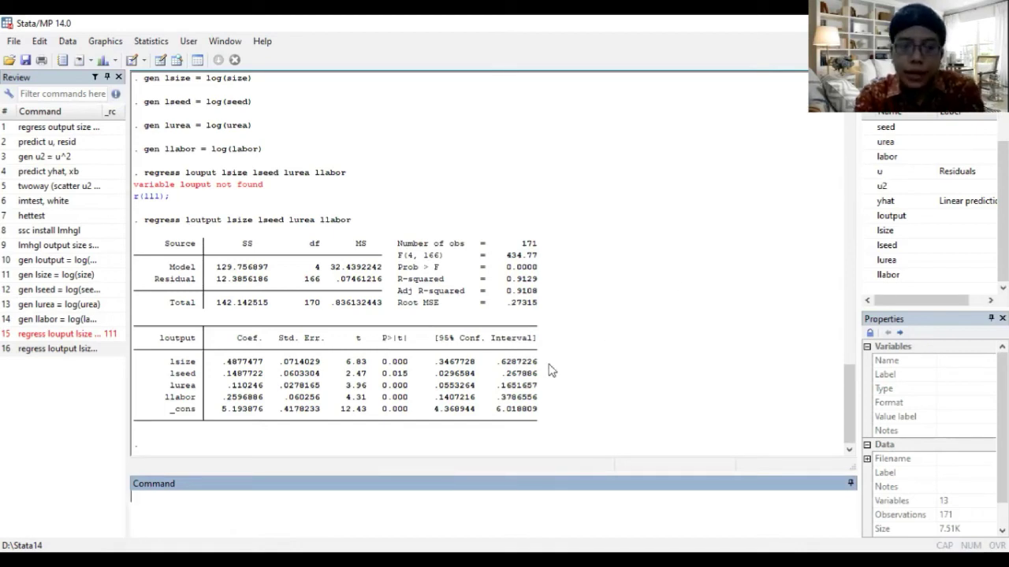
pyautogui.write('predic')
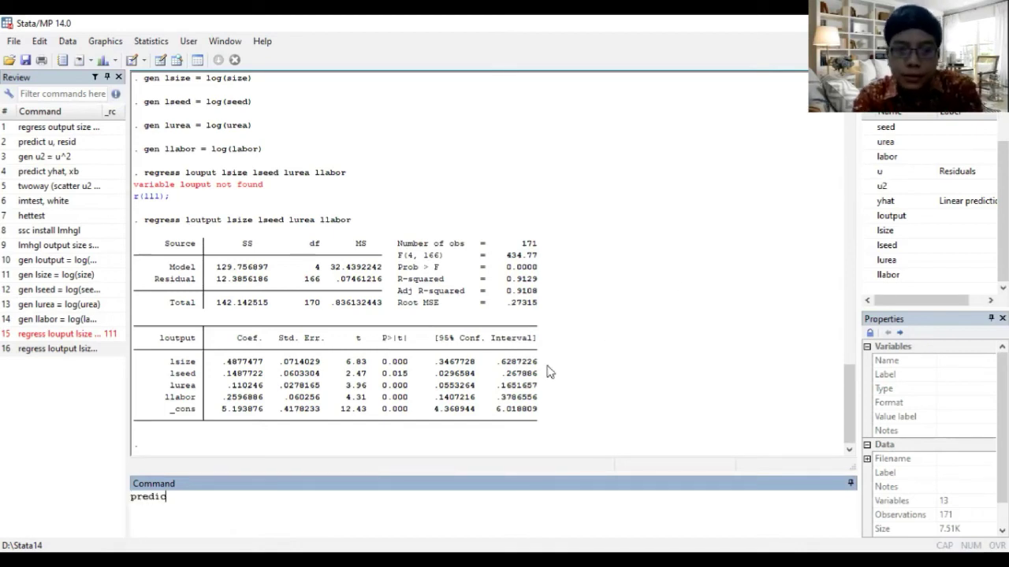
pyautogui.write('t e, resid')
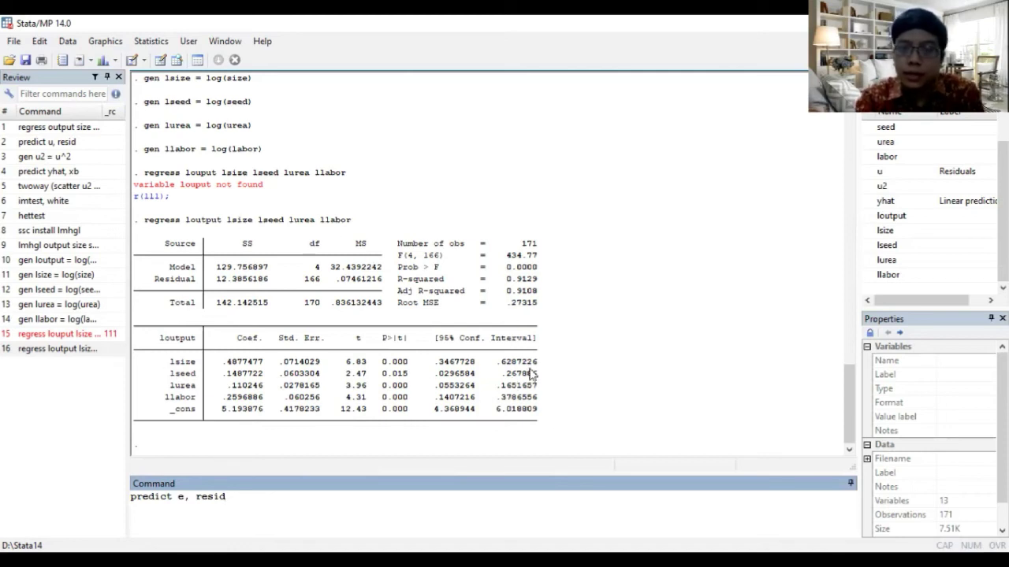
pyautogui.press('Return')
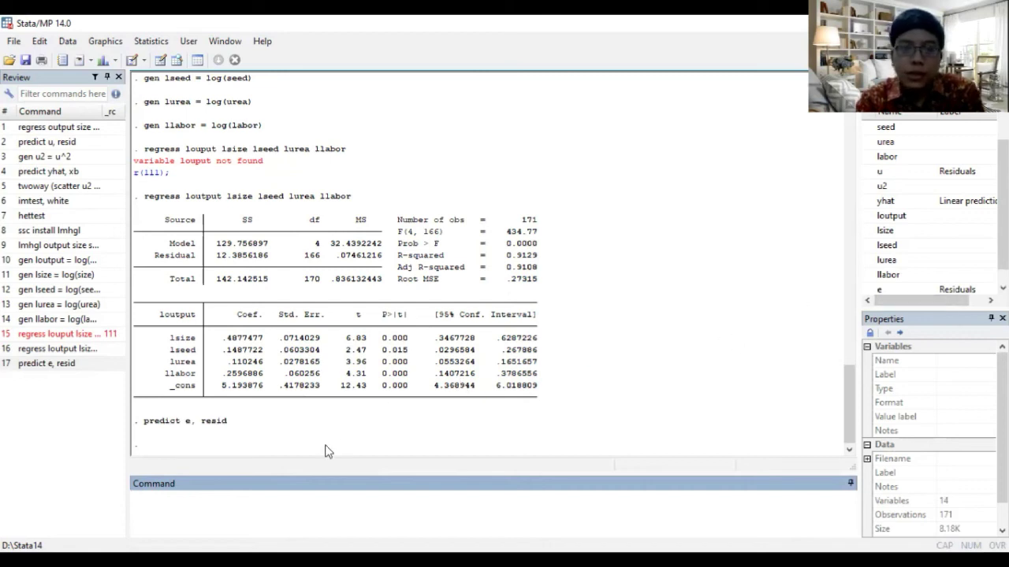
pyautogui.write('gen e2 = e^2')
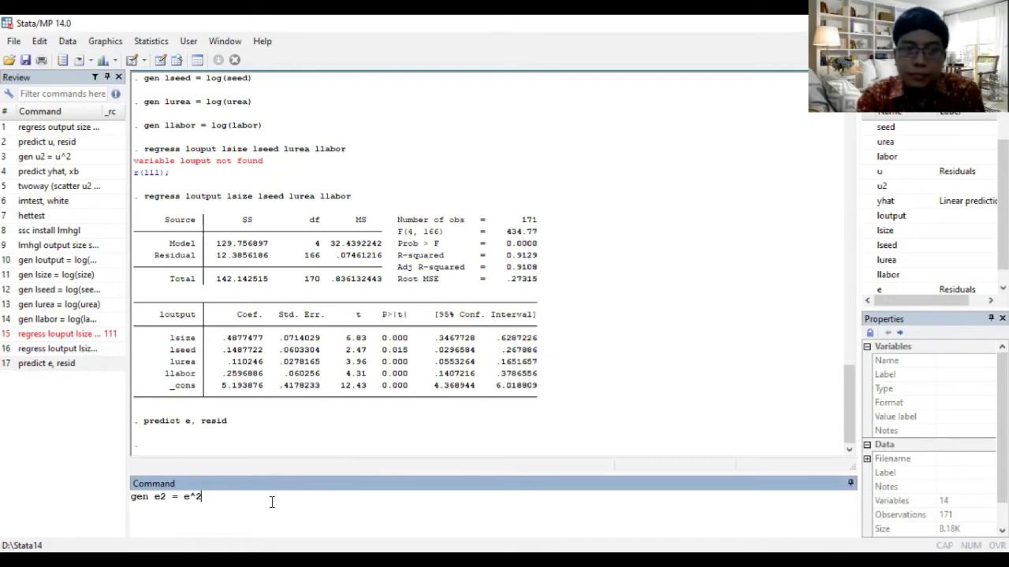
pyautogui.press('Return')
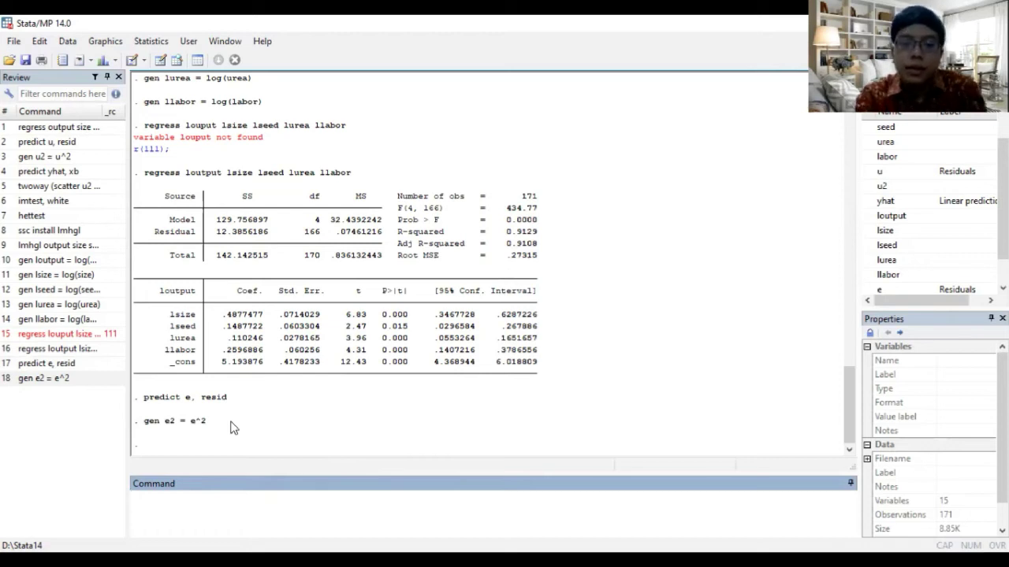
# - Save the log model's fitted values as yduga with "predict yduga, xb"
pyautogui.write('pred')
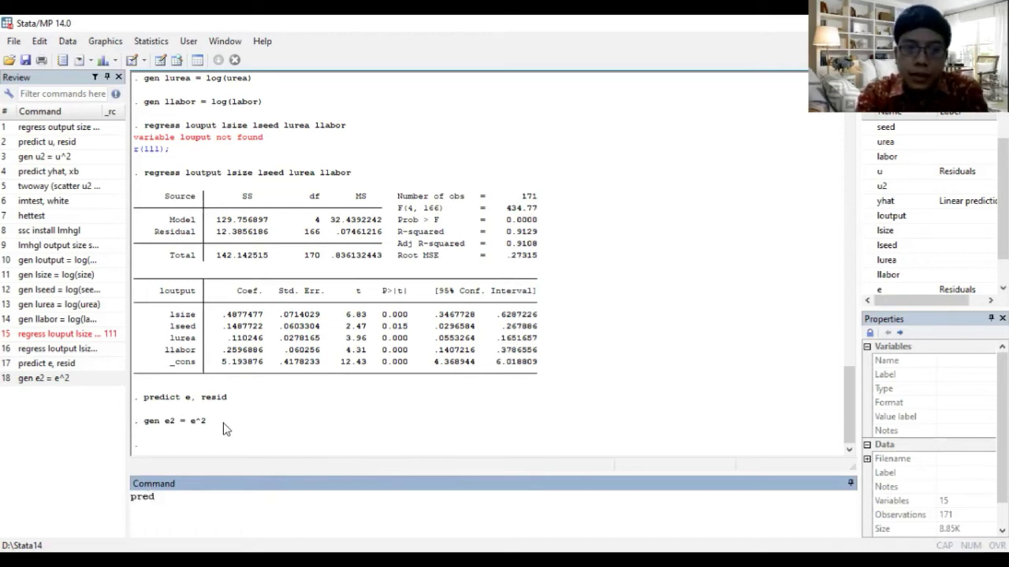
pyautogui.write('ict')
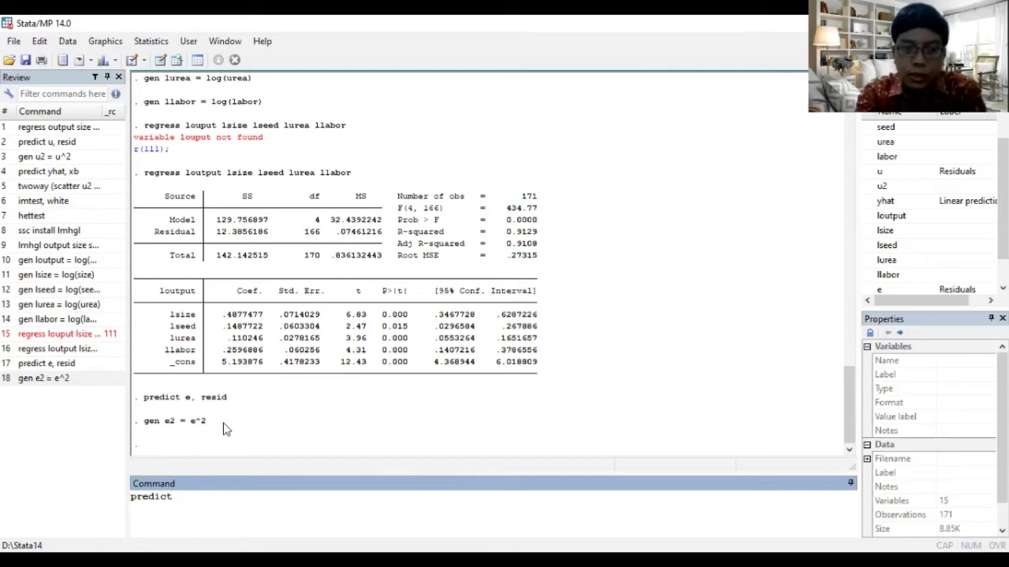
pyautogui.write(' yduga')
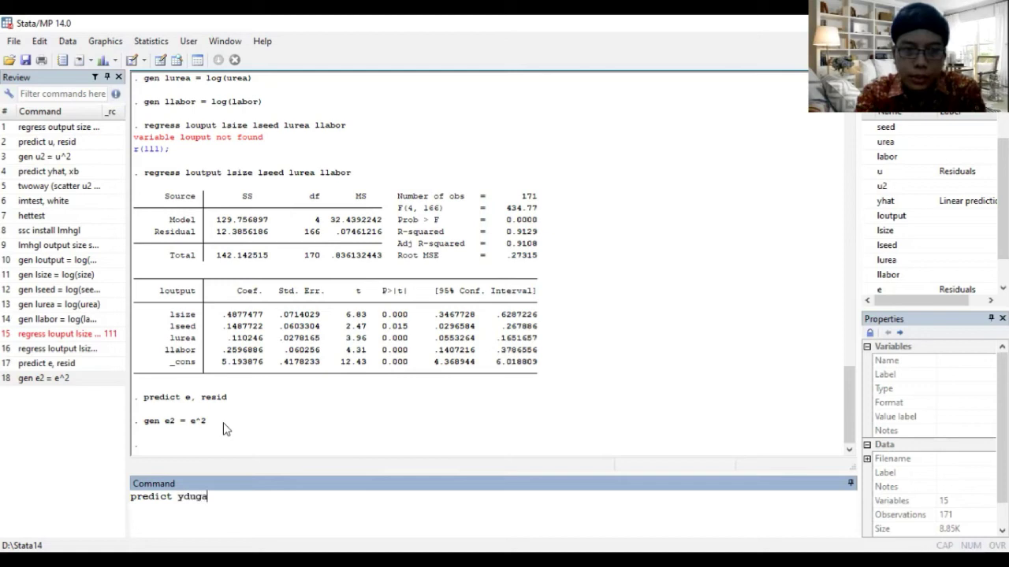
pyautogui.write(', xb')
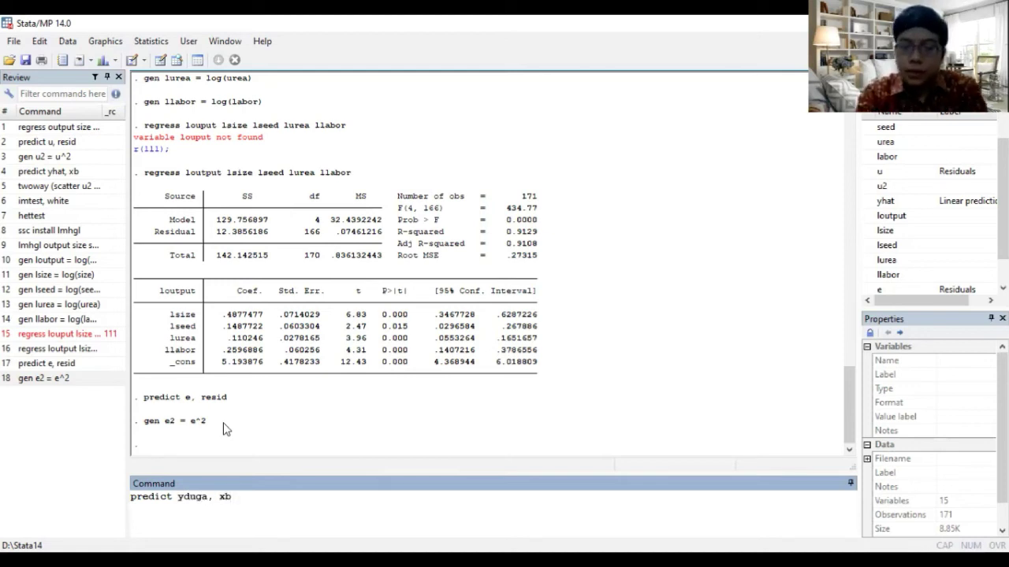
pyautogui.press('Return')
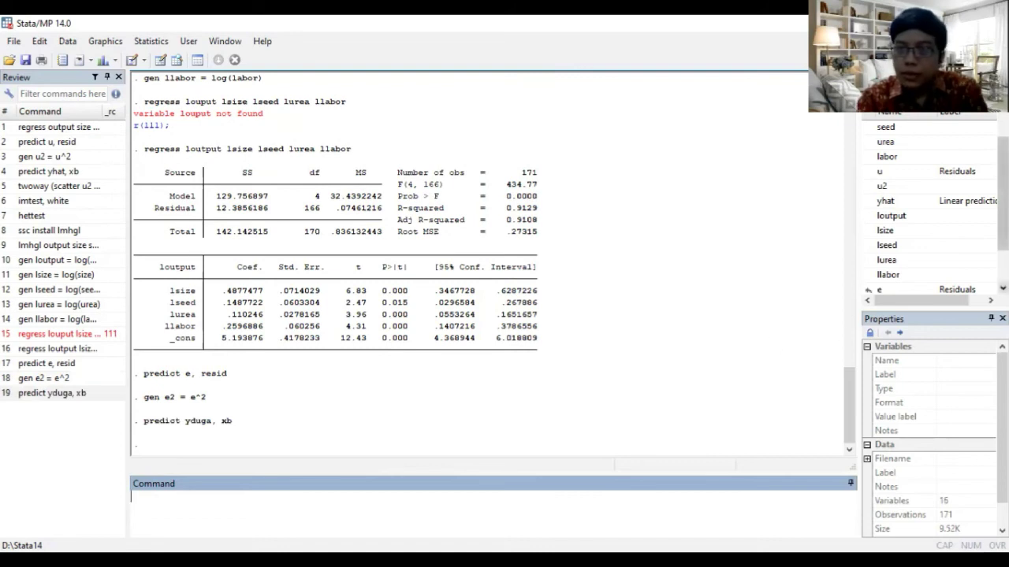
pyautogui.scroll(-1, 969, 268)
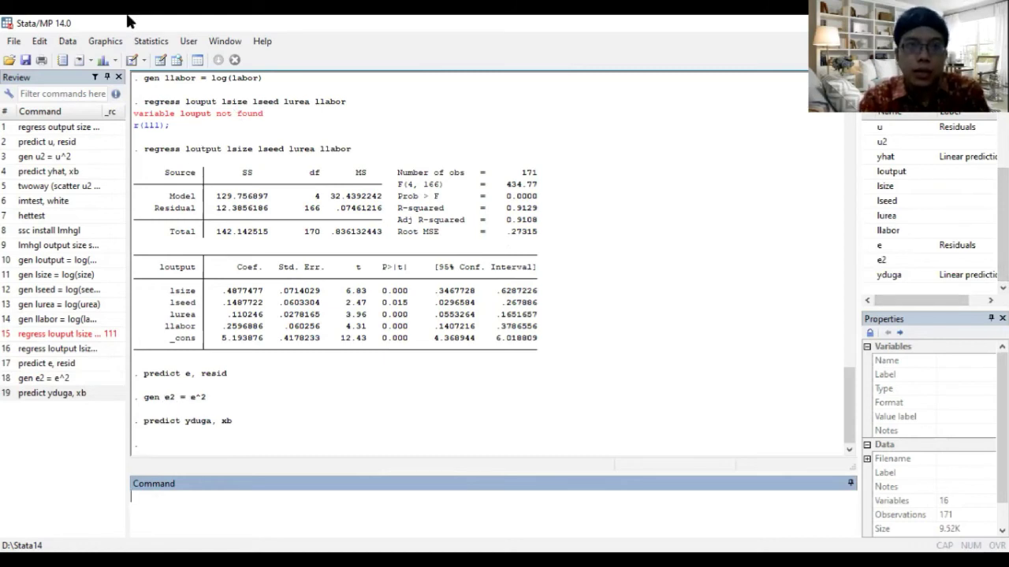
# - Edit the existing twoway scatter definition to use e2 as Y variable and yduga as X variable, and draw the graph
pyautogui.click(106, 41)
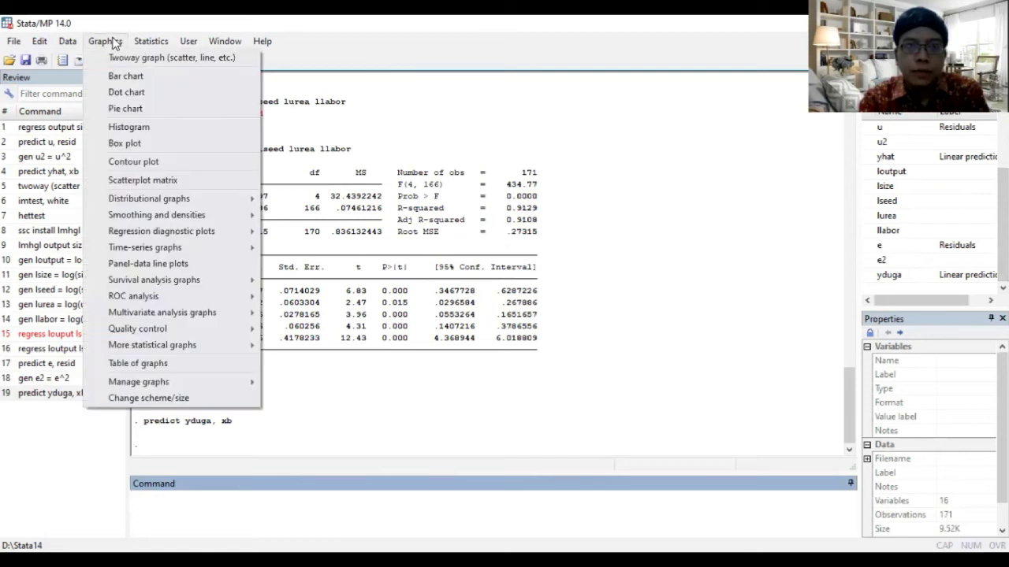
pyautogui.click(112, 58)
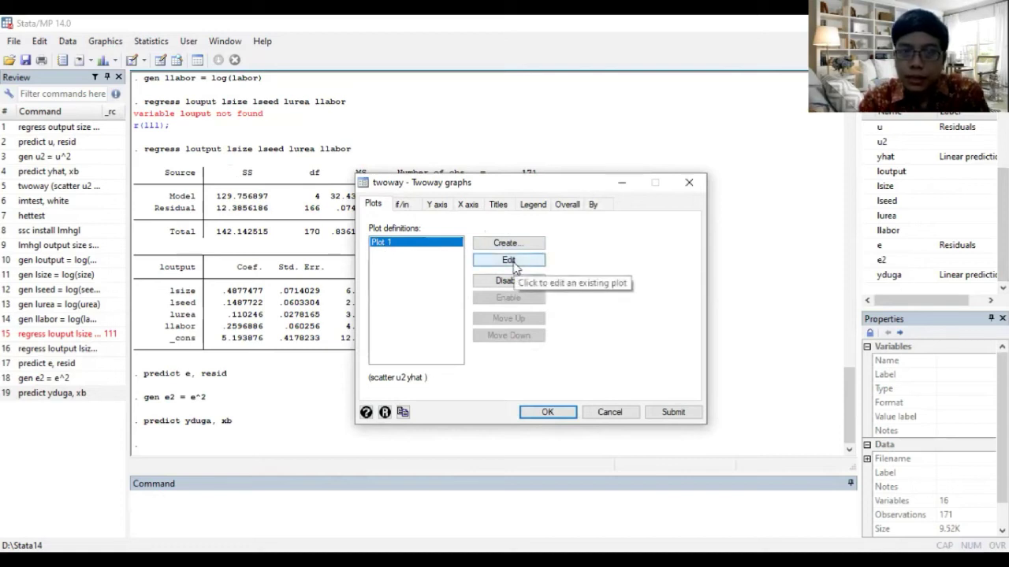
pyautogui.click(511, 260)
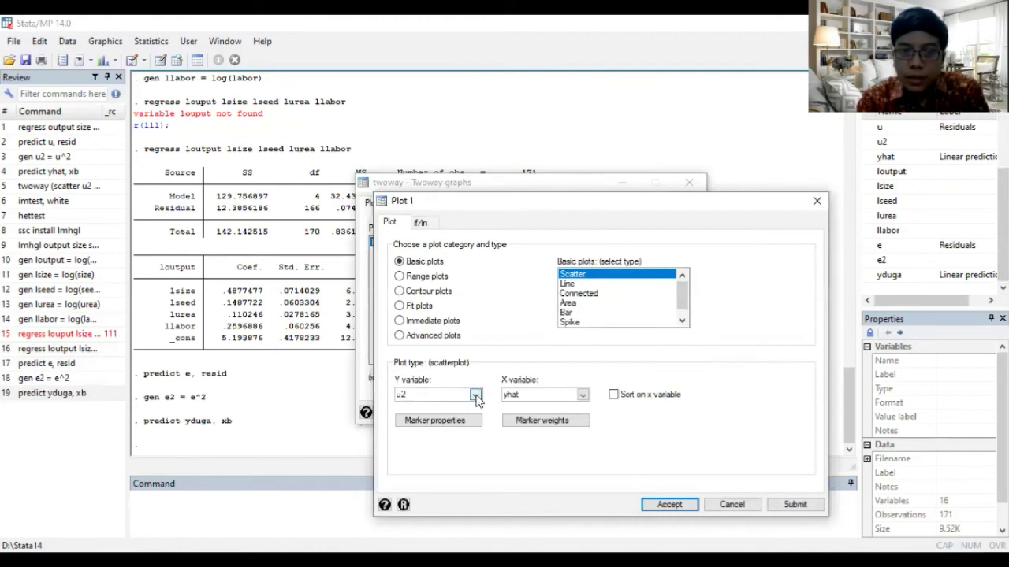
pyautogui.click(476, 395)
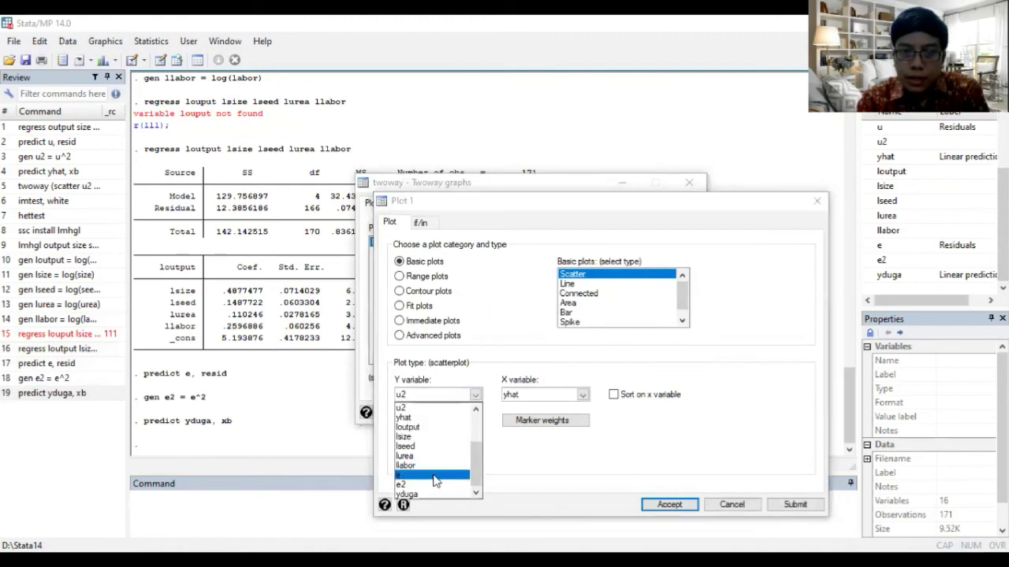
pyautogui.click(551, 421)
pyautogui.click(582, 396)
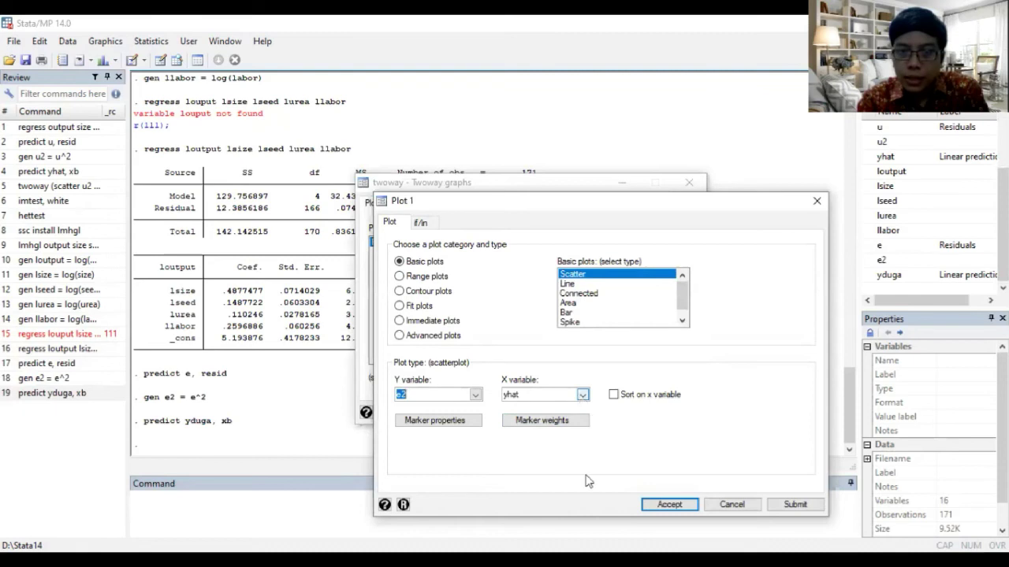
pyautogui.click(525, 494)
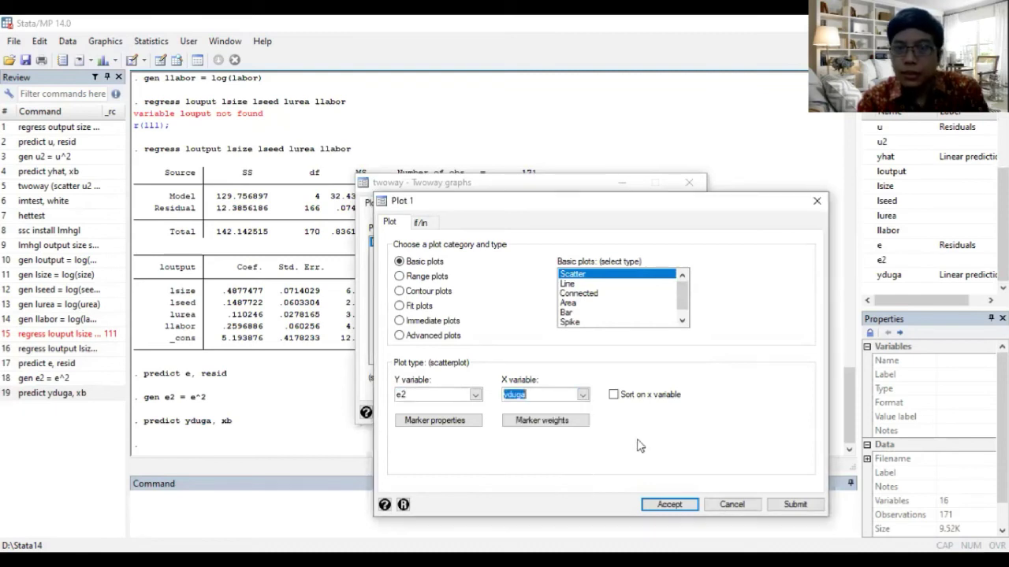
pyautogui.click(670, 504)
pyautogui.click(550, 412)
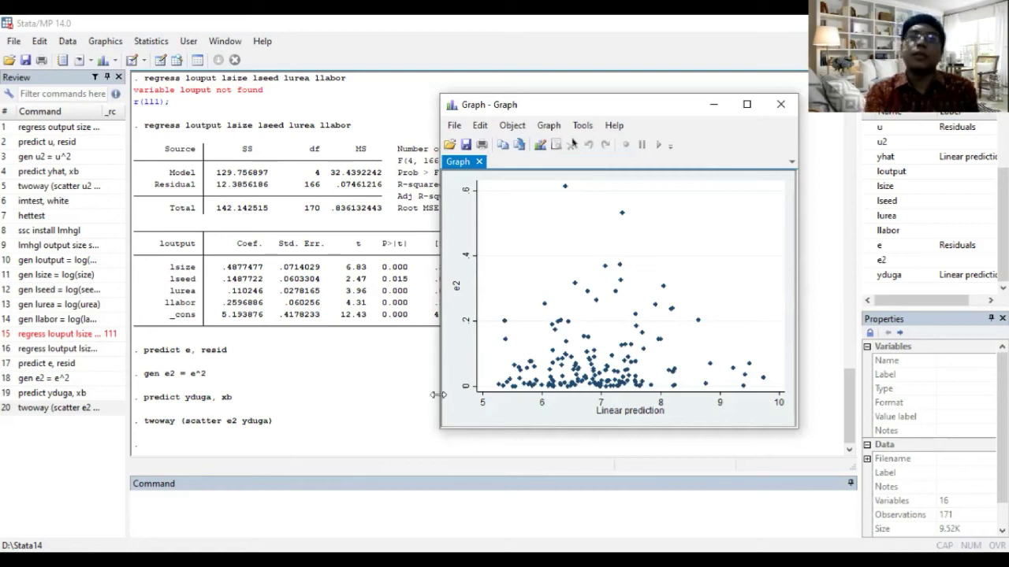
# - Run White's test on the log model with "imtest, white" and check its p-value against the null hypothesis
pyautogui.click(258, 504)
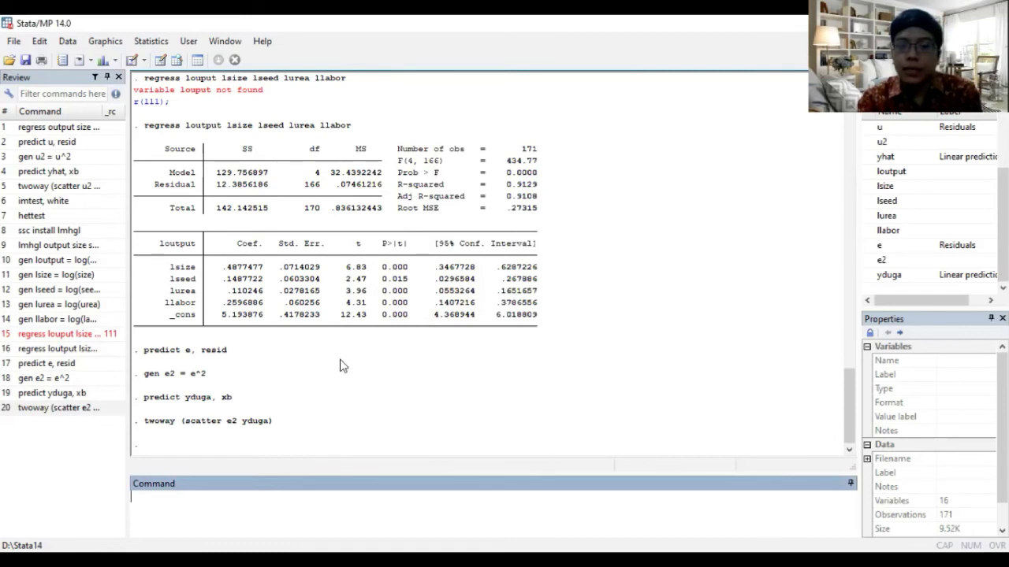
pyautogui.write('im')
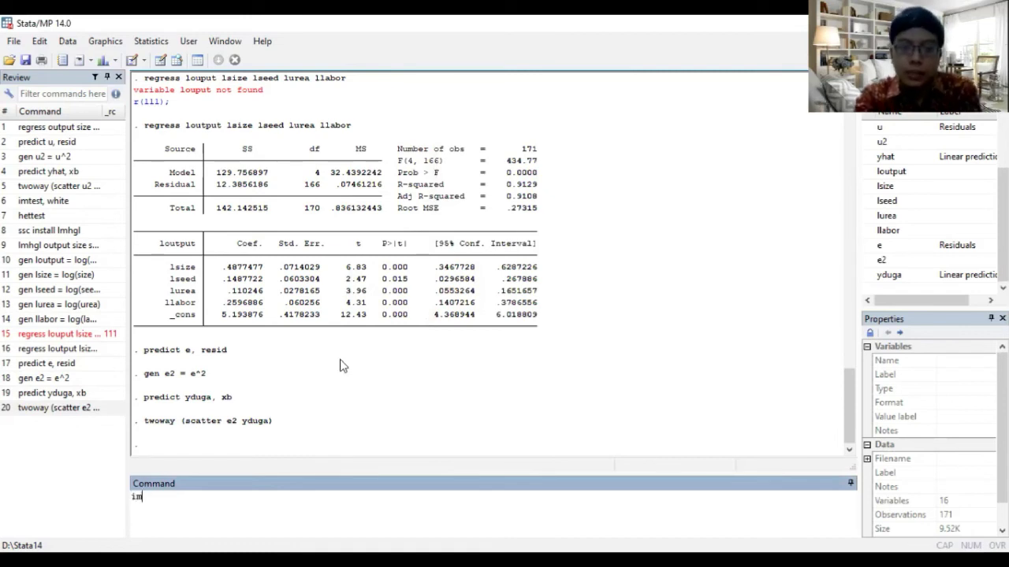
pyautogui.write('test, white')
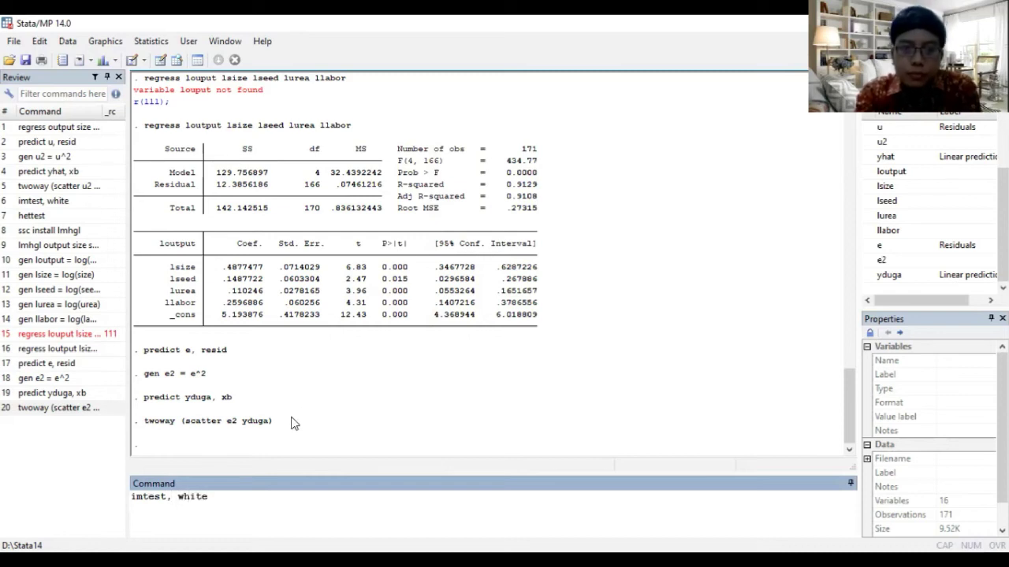
pyautogui.press('Return')
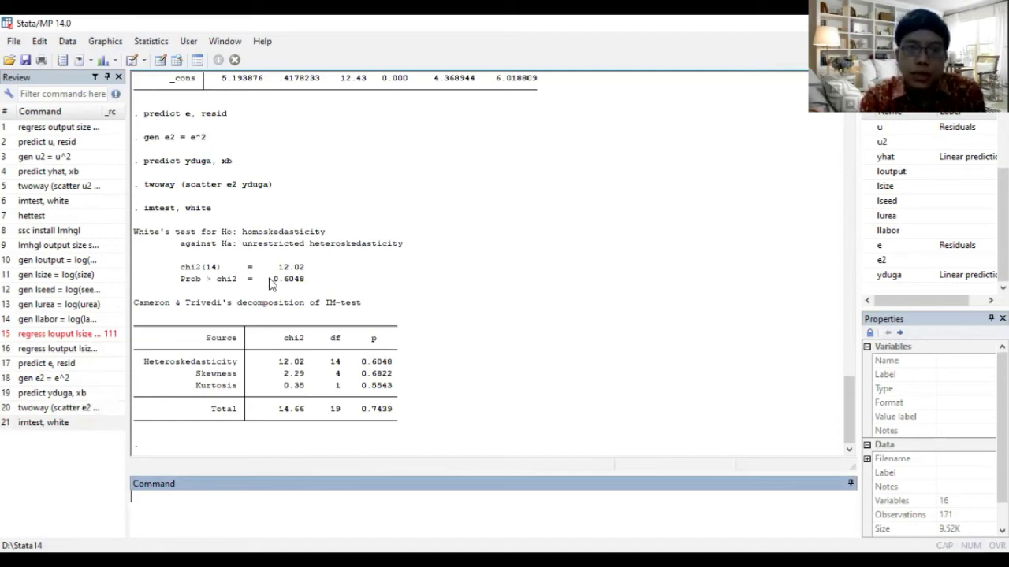
pyautogui.moveTo(272, 279)
pyautogui.mouseDown()
pyautogui.moveTo(309, 285)
pyautogui.moveTo(268, 284)
pyautogui.mouseUp()
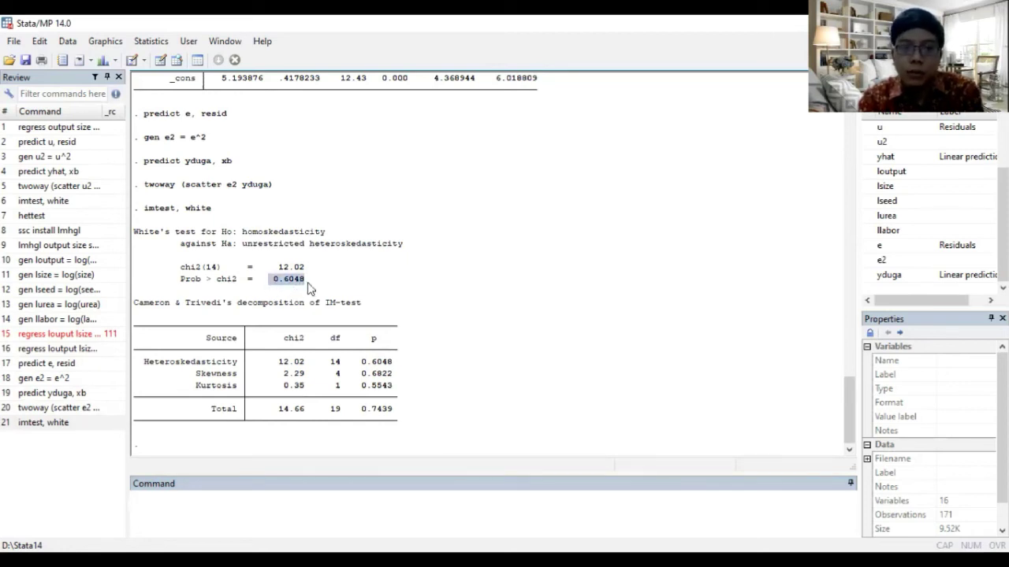
pyautogui.click(323, 288)
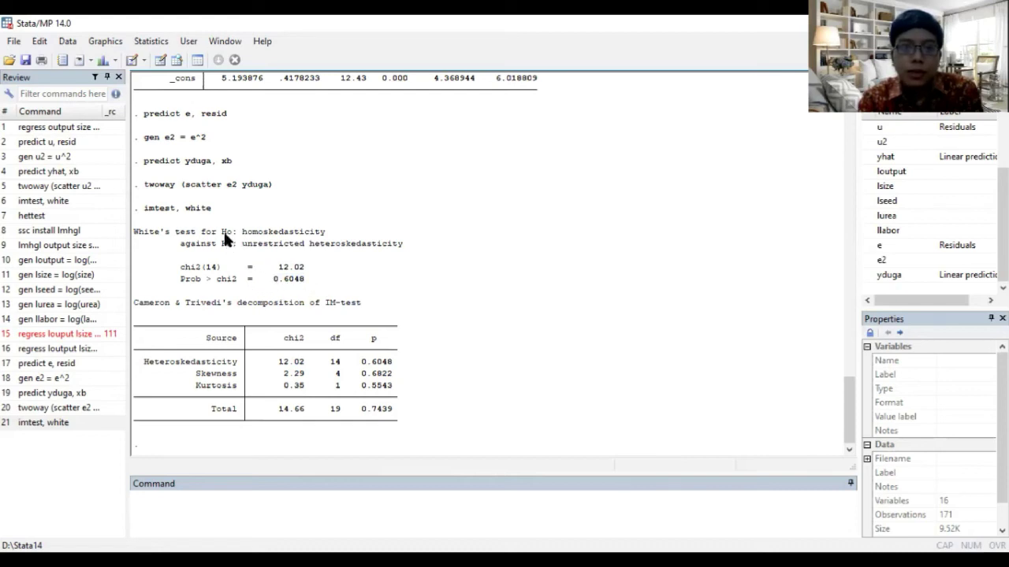
pyautogui.moveTo(326, 234); pyautogui.dragTo(244, 236)
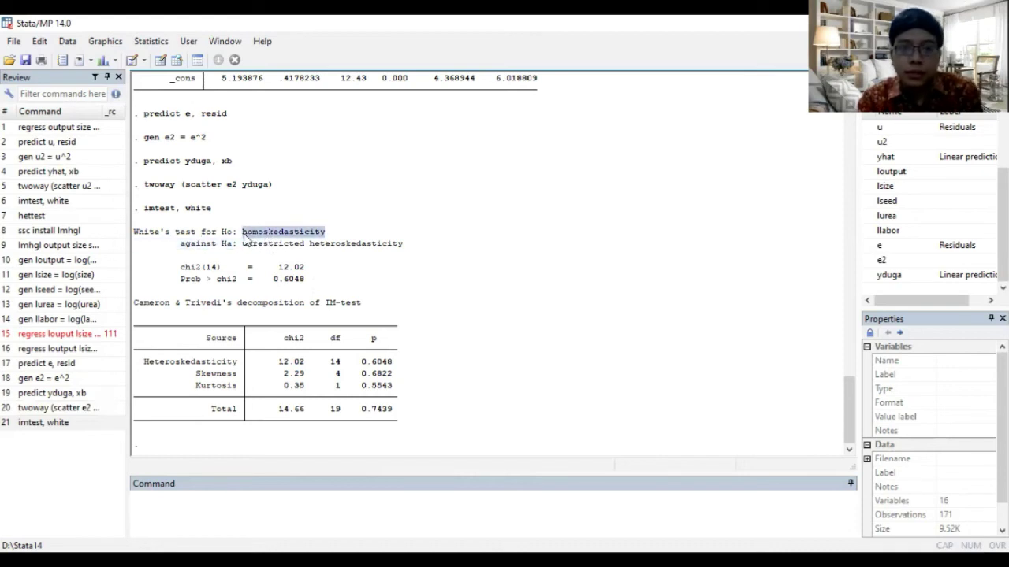
pyautogui.click(232, 238)
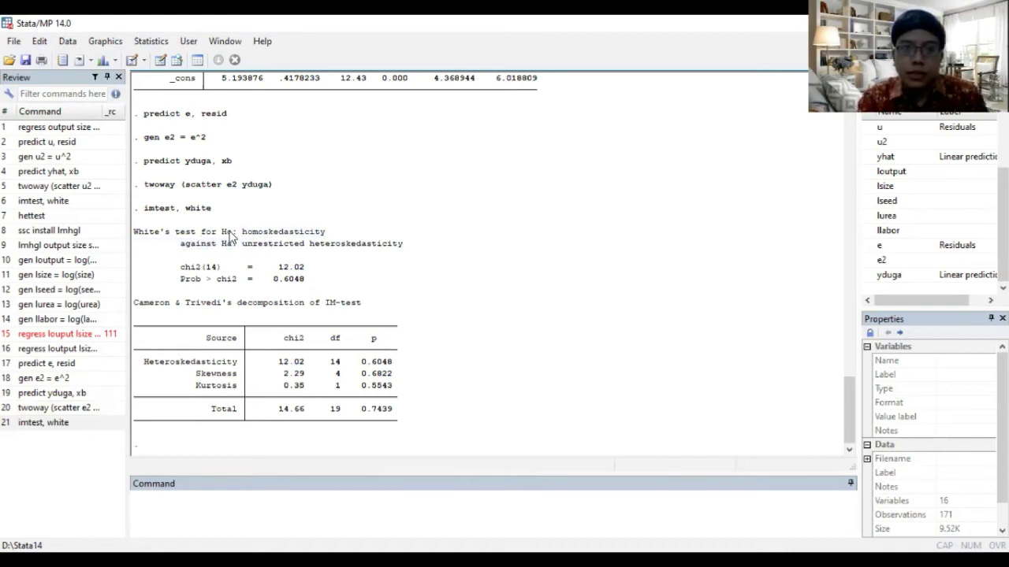
pyautogui.moveTo(242, 235); pyautogui.dragTo(317, 236)
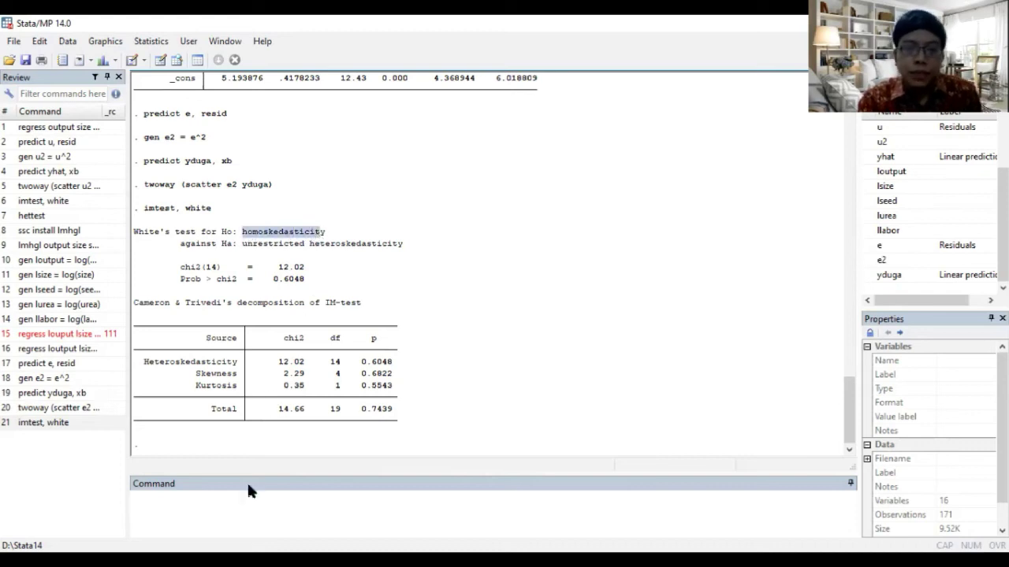
# - Run the Breusch-Pagan test with "hettest" and check its p-value against the constant-variance hypothesis
pyautogui.click(218, 501)
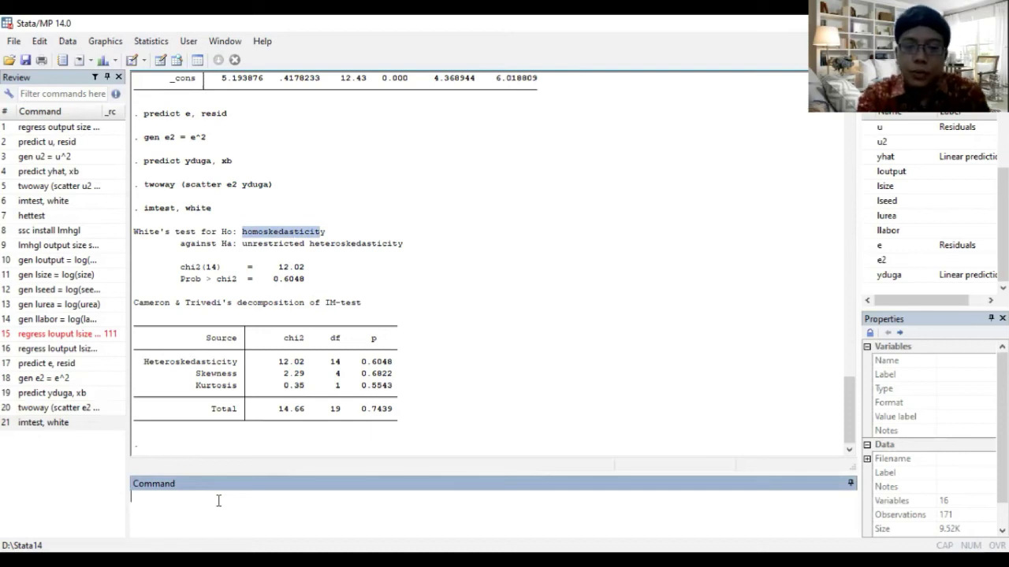
pyautogui.write('hettest')
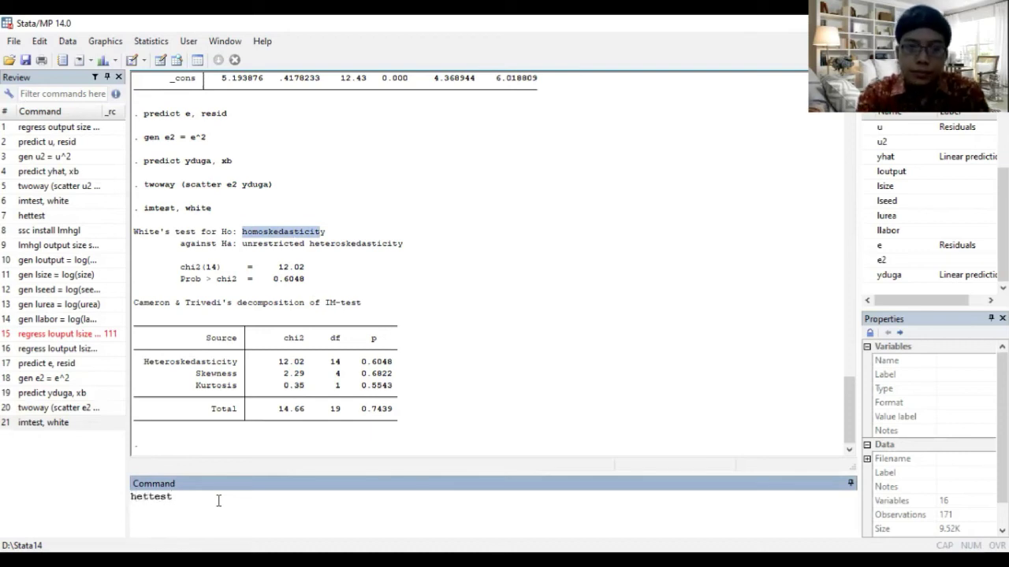
pyautogui.press('Return')
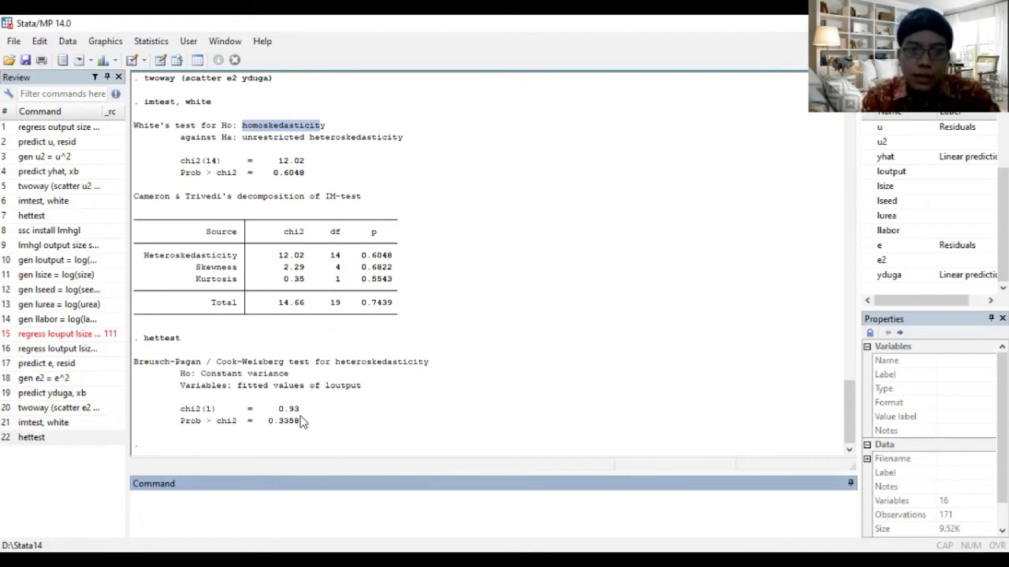
pyautogui.moveTo(300, 422); pyautogui.dragTo(272, 429)
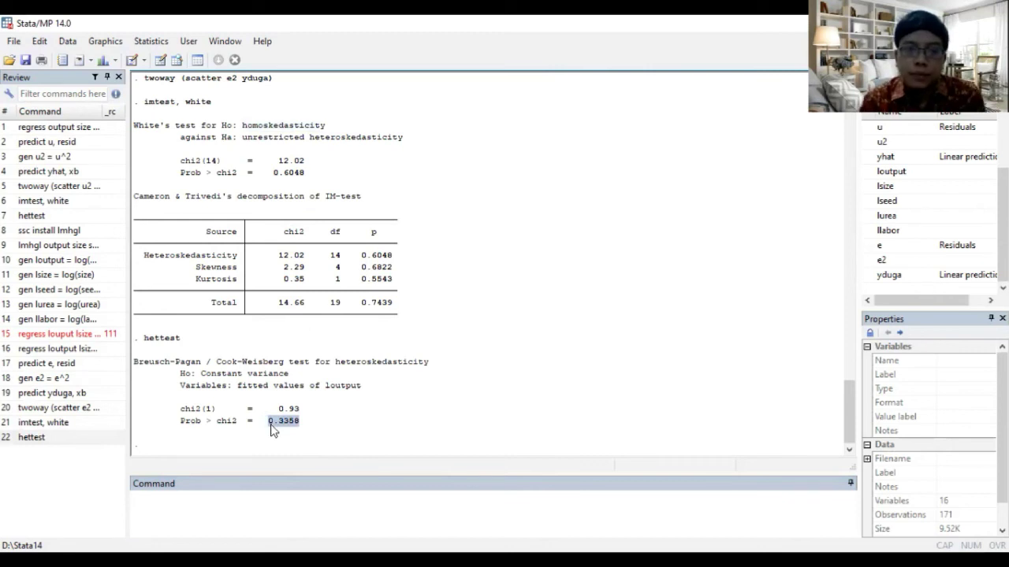
pyautogui.click(280, 431)
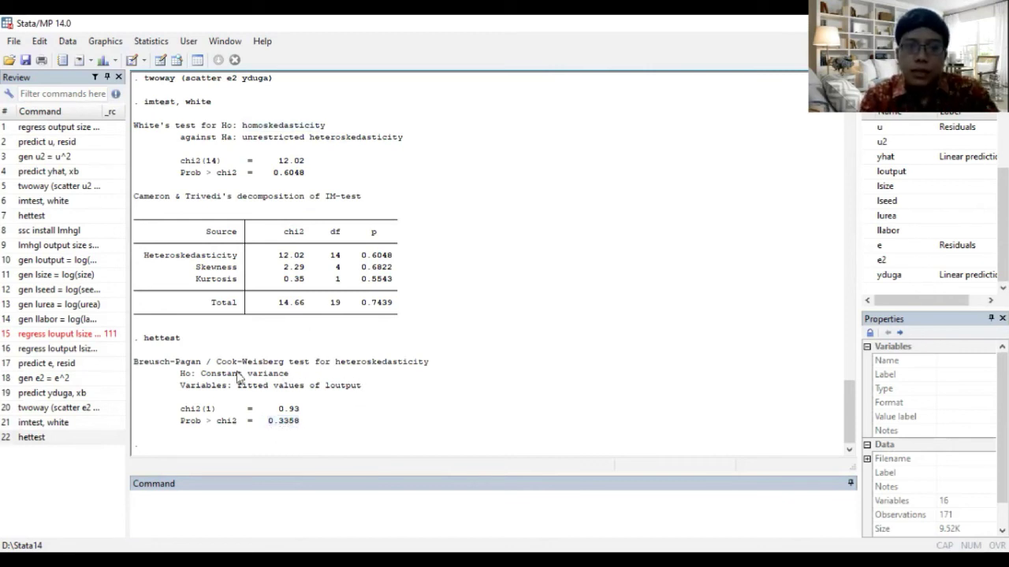
pyautogui.moveTo(202, 377); pyautogui.dragTo(299, 380)
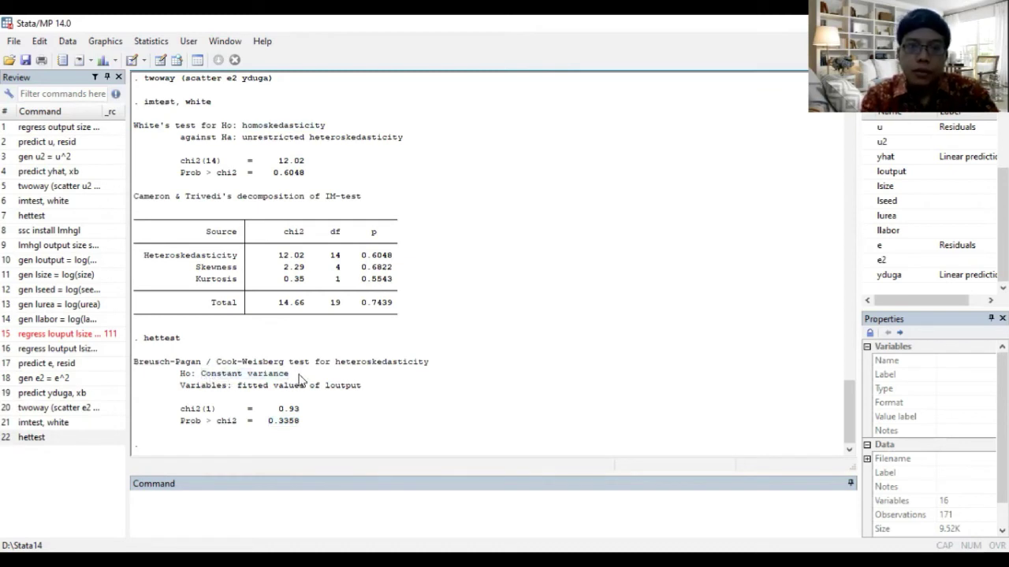
pyautogui.click(230, 442)
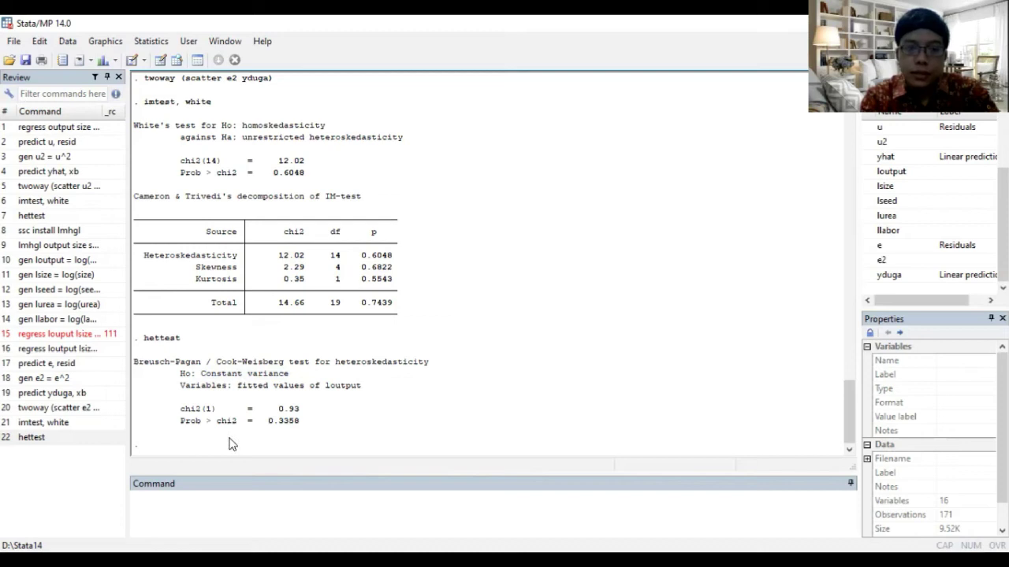
# - Adapt the earlier Glejser command to "lmhgl loutput lsize lseed lurea llabor", run it, and check its p-value against the null hypothesis
pyautogui.click(60, 246)
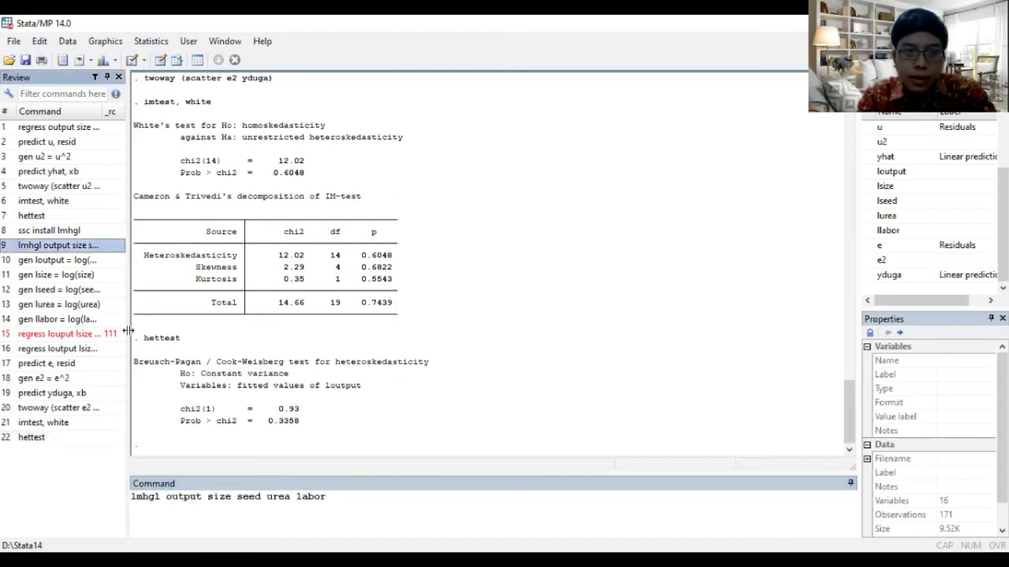
pyautogui.press('Right')
pyautogui.write('l')
pyautogui.press('Right')
pyautogui.press('Right')
pyautogui.press('Right')
pyautogui.press('Right')
pyautogui.press('Right')
pyautogui.press('Right')
pyautogui.press('Right')
pyautogui.press('Right')
pyautogui.press('Right')
pyautogui.press('Right')
pyautogui.write('l l')
pyautogui.press('Right')
pyautogui.press('Right')
pyautogui.press('Right')
pyautogui.press('Right')
pyautogui.press('Right')
pyautogui.write('l')
pyautogui.press('Right')
pyautogui.press('Right')
pyautogui.press('Right')
pyautogui.press('Right')
pyautogui.press('Right')
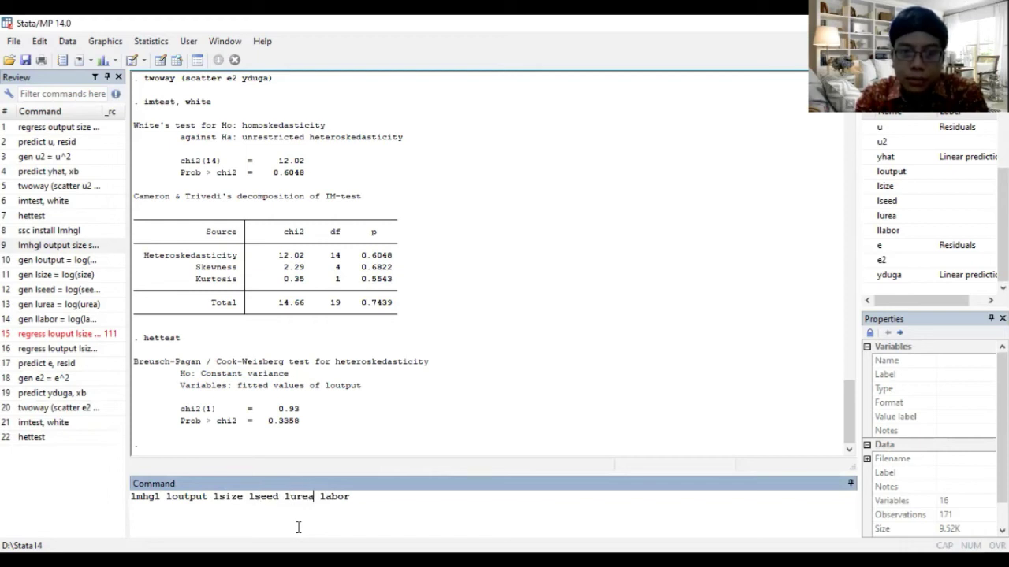
pyautogui.write('l')
pyautogui.press('Return')
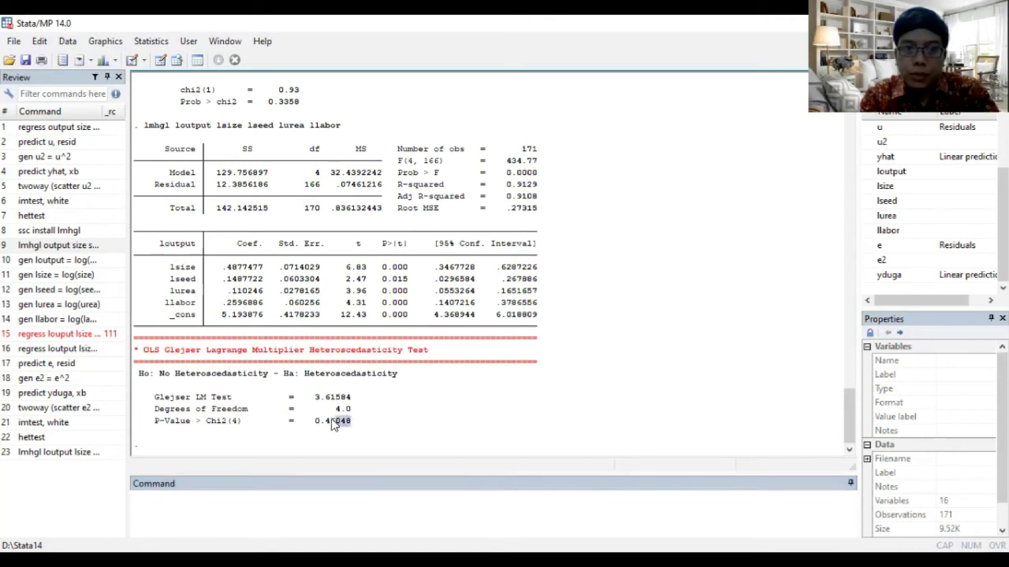
pyautogui.moveTo(311, 428)
pyautogui.mouseDown()
pyautogui.moveTo(359, 426)
pyautogui.moveTo(318, 424)
pyautogui.mouseUp()
pyautogui.click(317, 427)
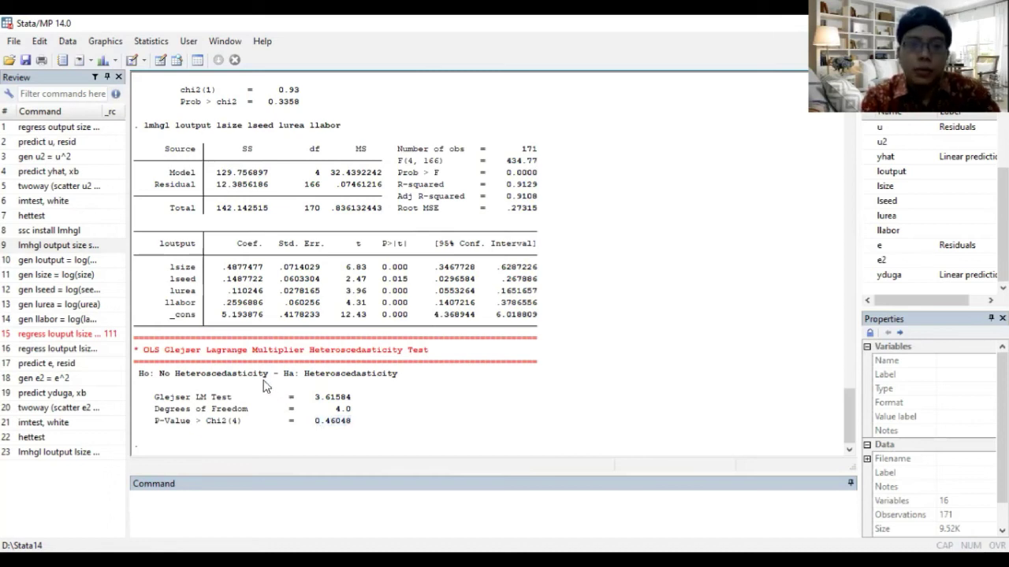
pyautogui.moveTo(268, 374); pyautogui.dragTo(163, 379)
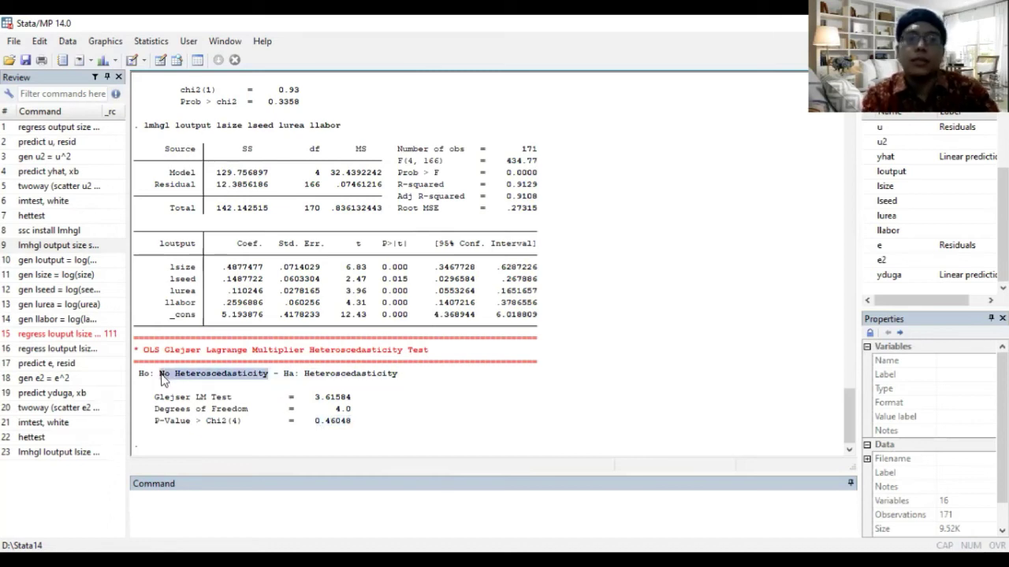
pyautogui.click(162, 379)
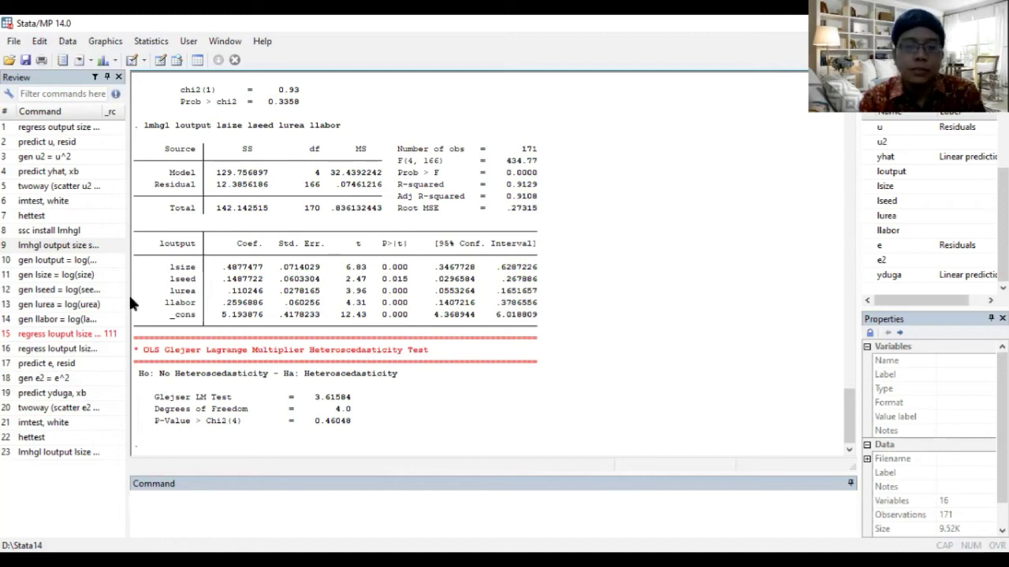
# - Recall the original command "regress output size seed urea labor" and run it again to re-estimate the level model
pyautogui.click(57, 128)
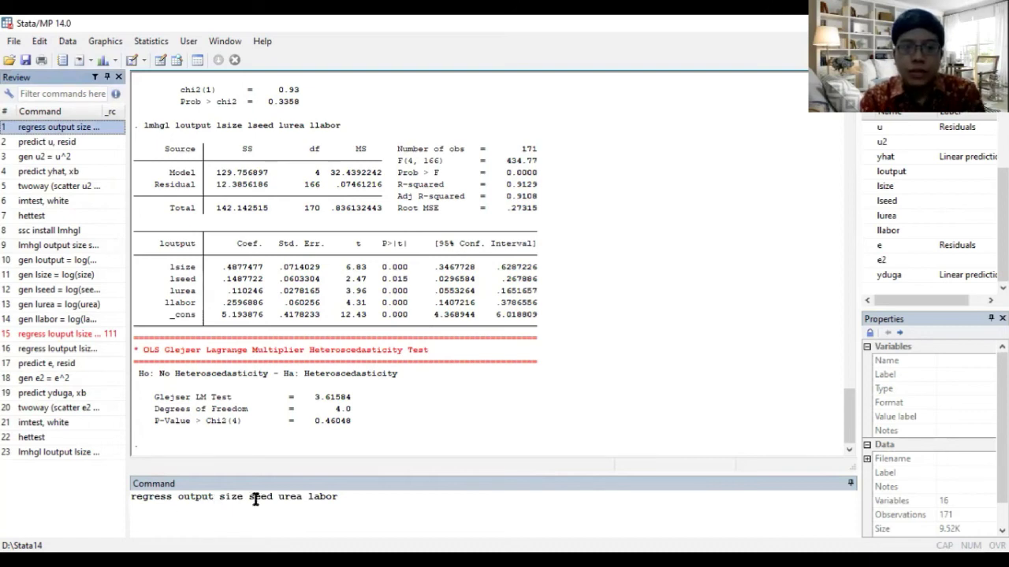
pyautogui.moveTo(339, 498); pyautogui.dragTo(130, 503)
pyautogui.click(130, 501)
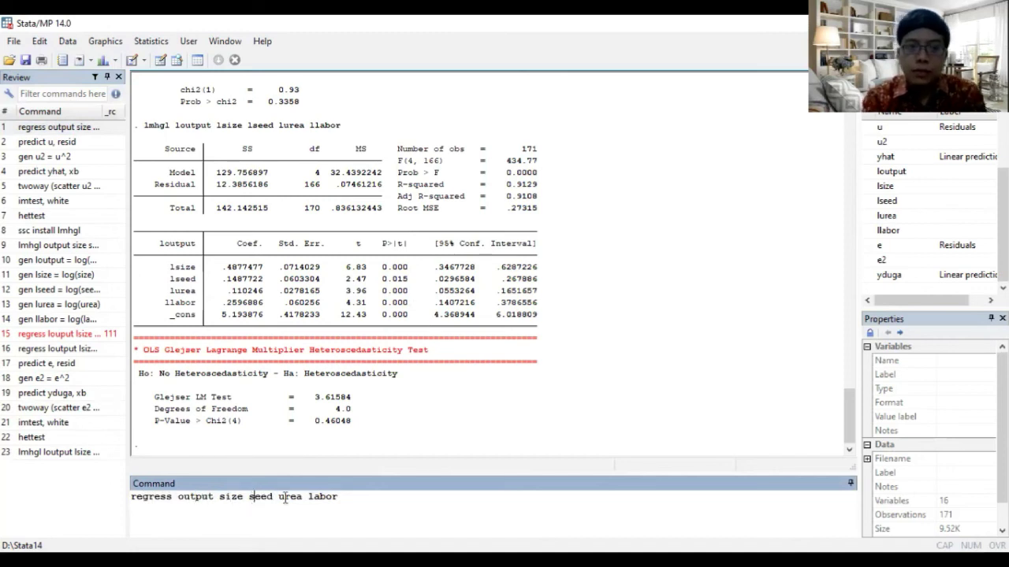
pyautogui.click(398, 513)
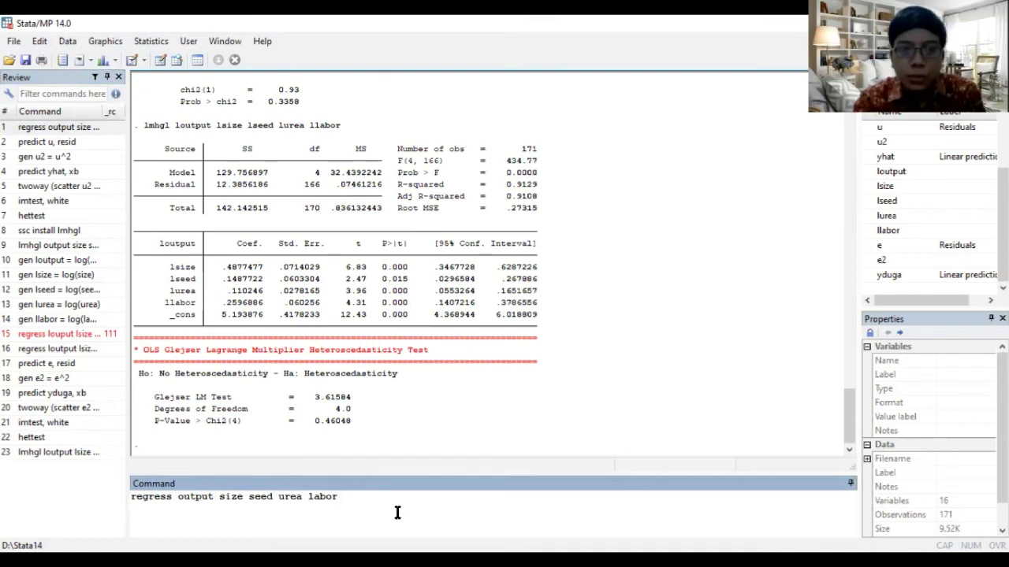
pyautogui.press('Return')
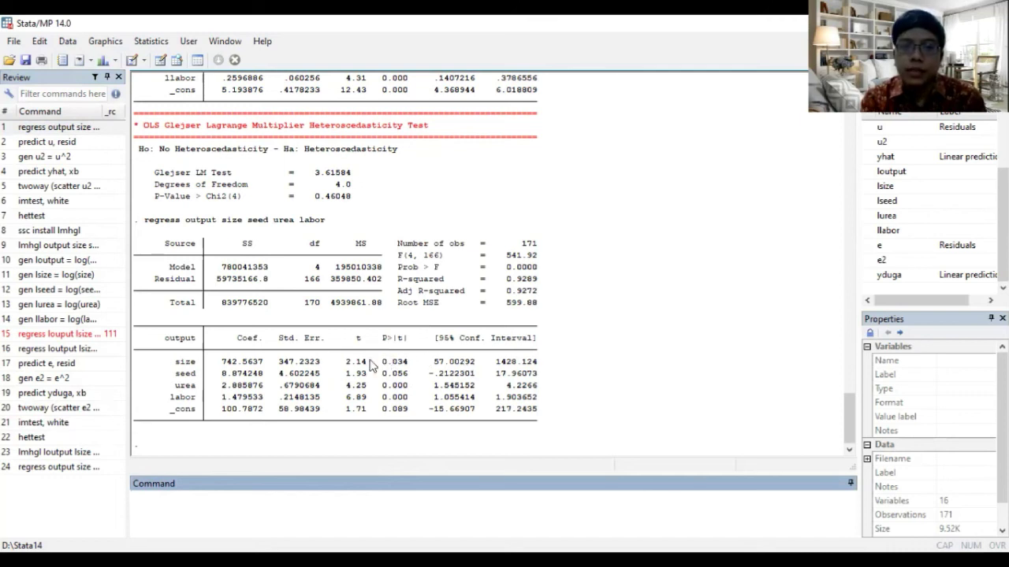
# - Examine the coefficient, standard error, t and P>|t| columns of the level regression table
pyautogui.moveTo(325, 341); pyautogui.dragTo(228, 345)
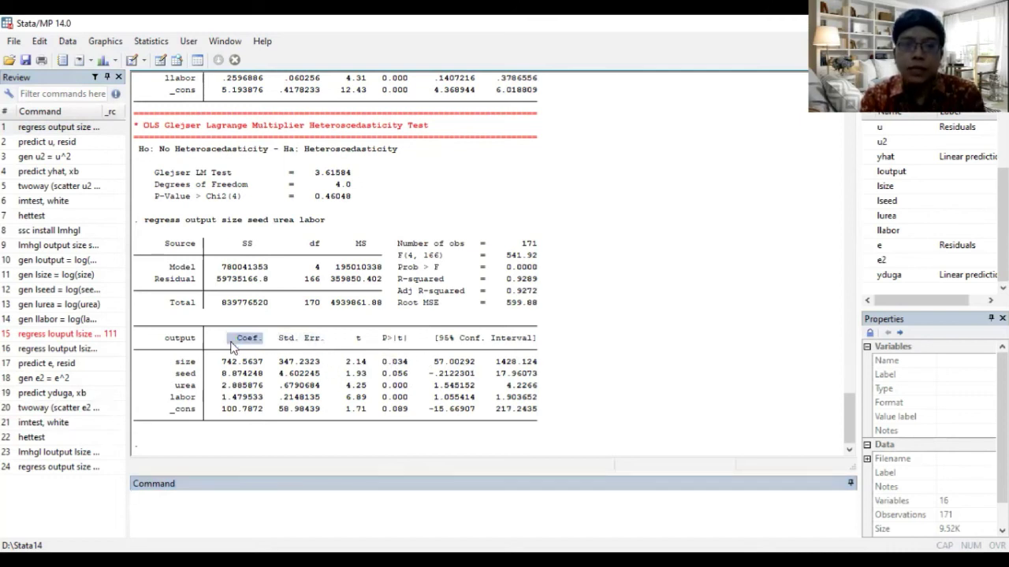
pyautogui.moveTo(324, 342); pyautogui.dragTo(279, 344)
pyautogui.moveTo(365, 340); pyautogui.dragTo(349, 348)
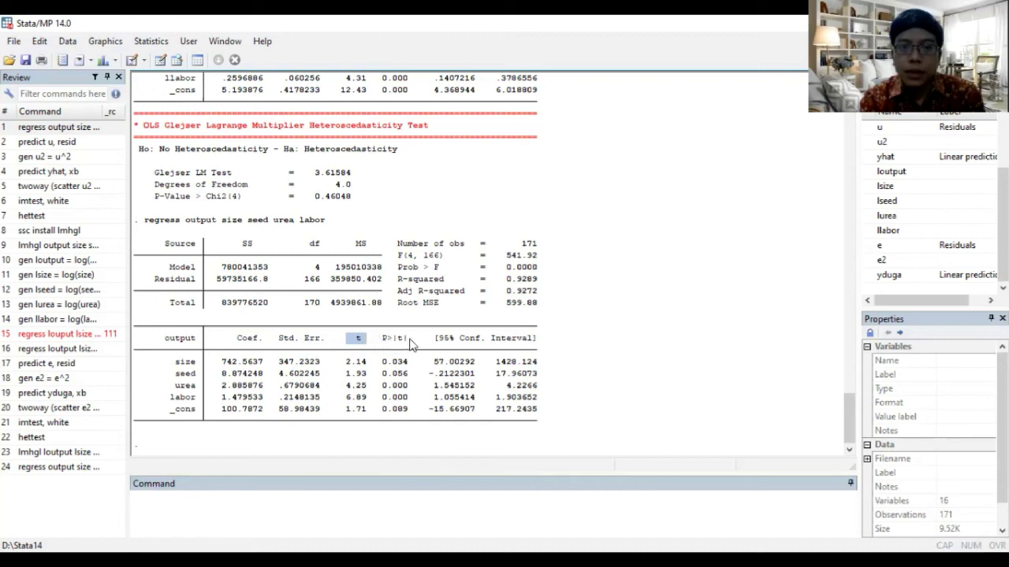
pyautogui.moveTo(408, 345); pyautogui.dragTo(381, 347)
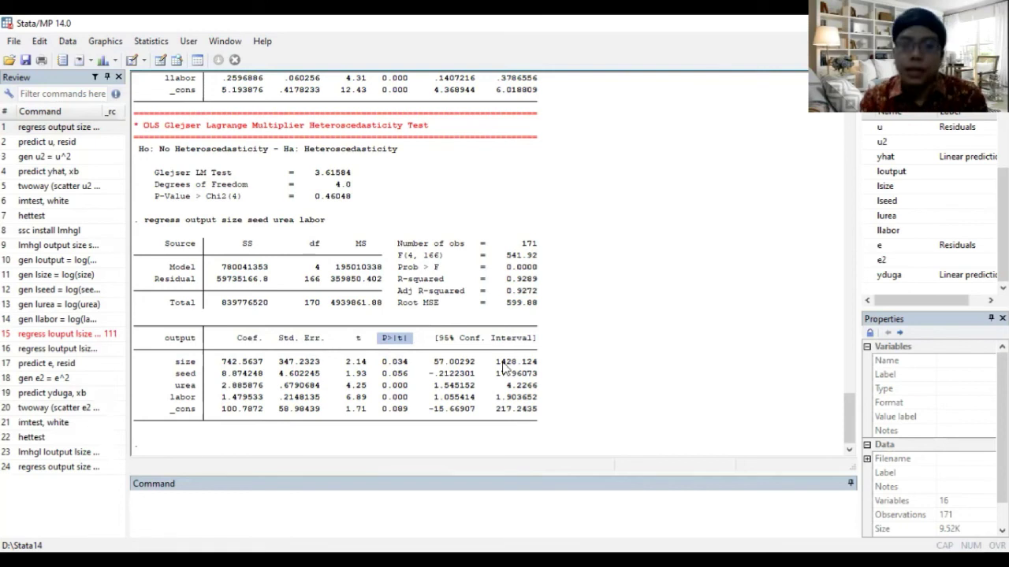
pyautogui.click(579, 349)
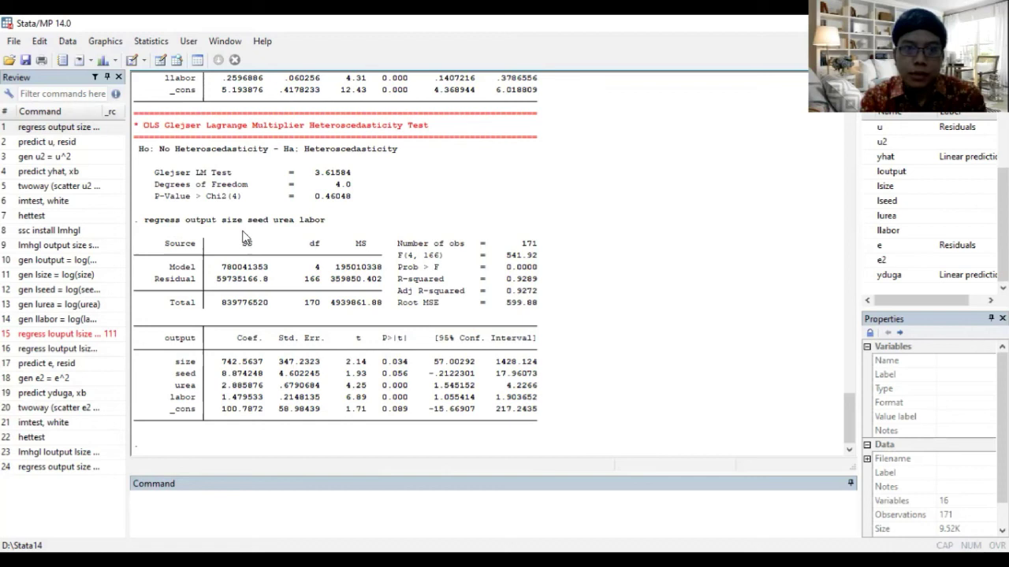
# - Rerun the level regression with robust standard errors using "regress output size seed urea labor, robust"
pyautogui.click(81, 467)
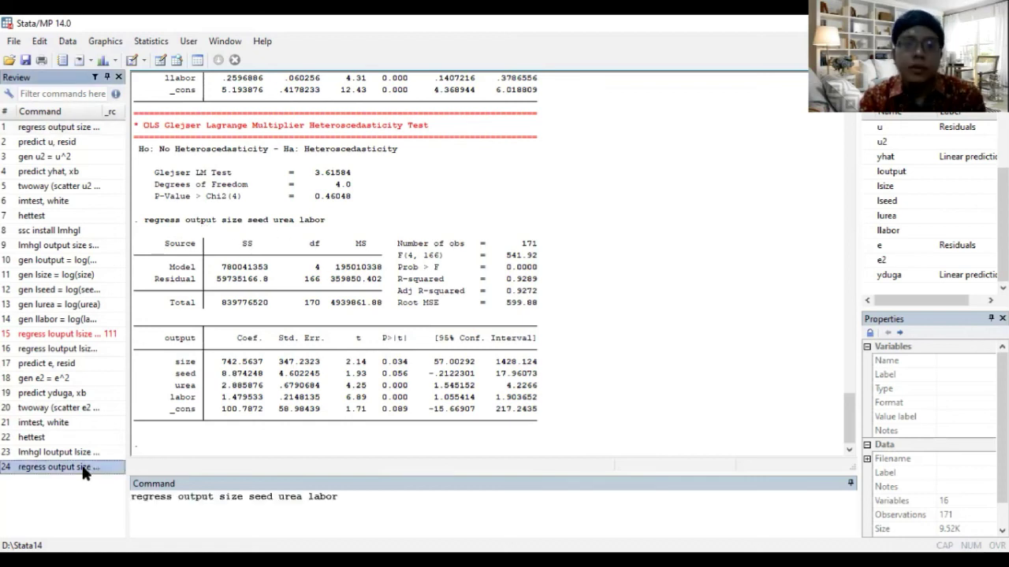
pyautogui.click(367, 495)
pyautogui.write(', rob')
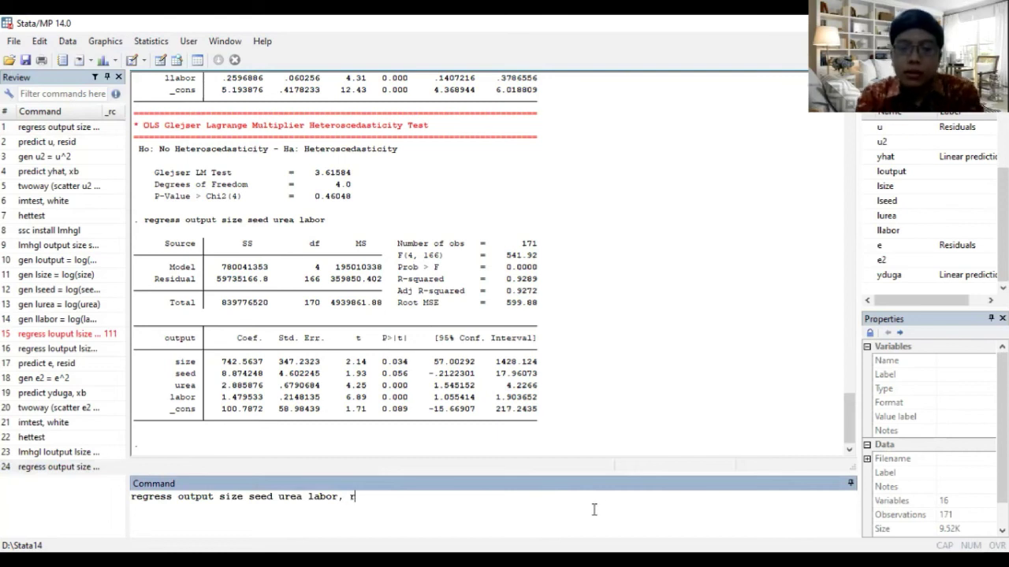
pyautogui.write('ust')
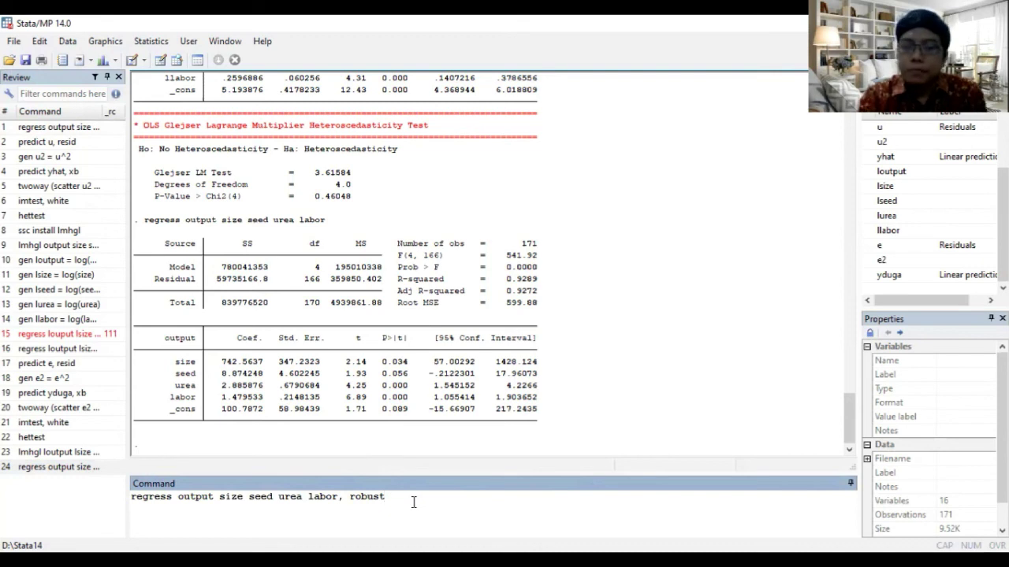
pyautogui.press('Return')
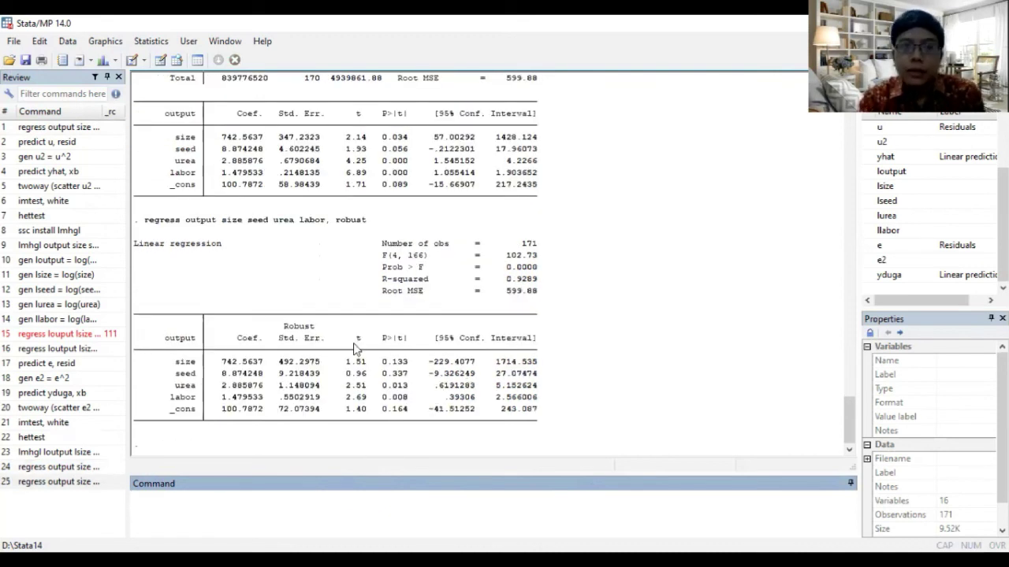
# - Compare the coefficients and standard errors of the ordinary regression with those of the robust regression, especially for size and labor
pyautogui.scroll(1, 851, 439)
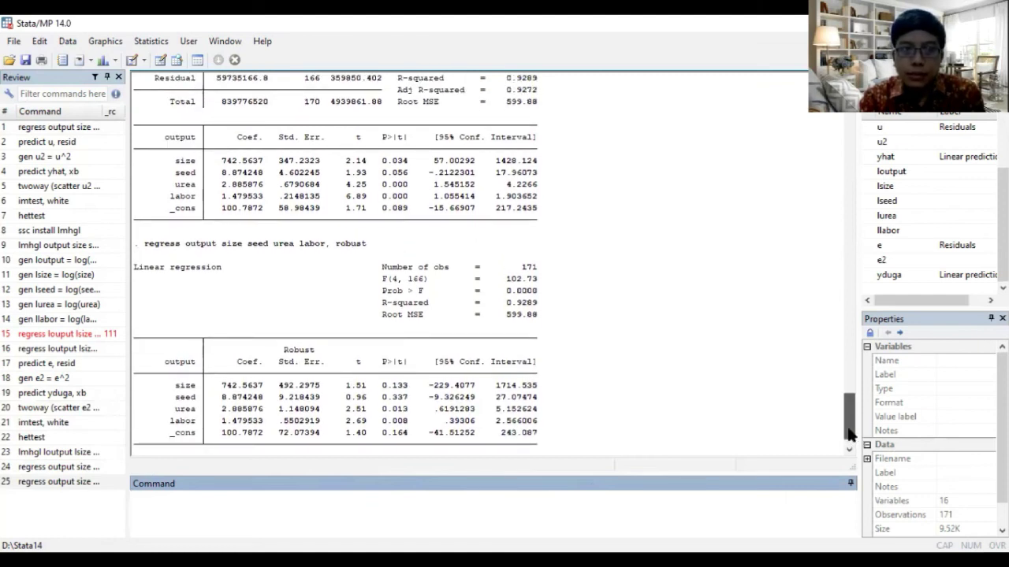
pyautogui.scroll(1, 849, 435)
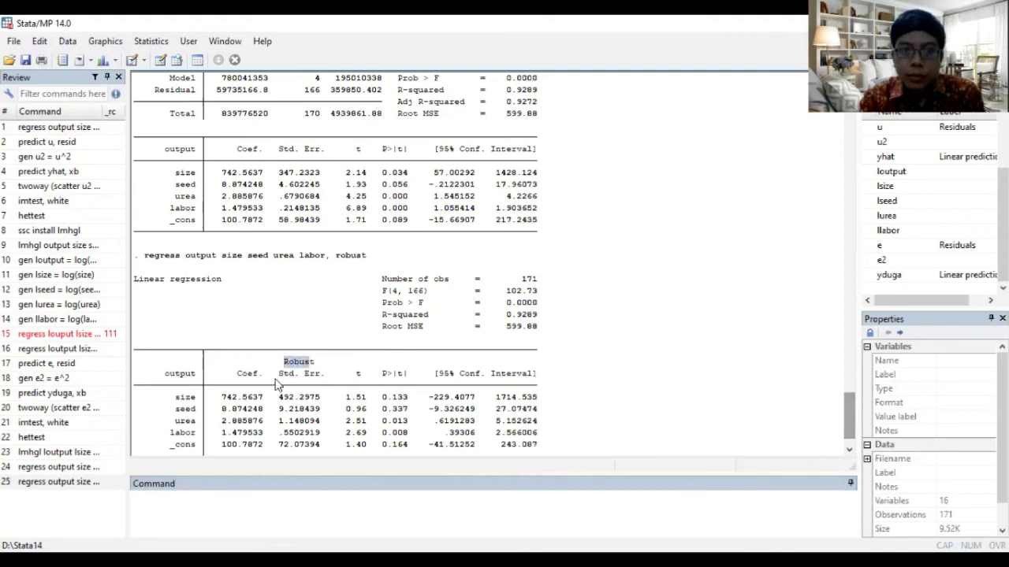
pyautogui.moveTo(279, 374); pyautogui.dragTo(322, 376)
pyautogui.click(323, 378)
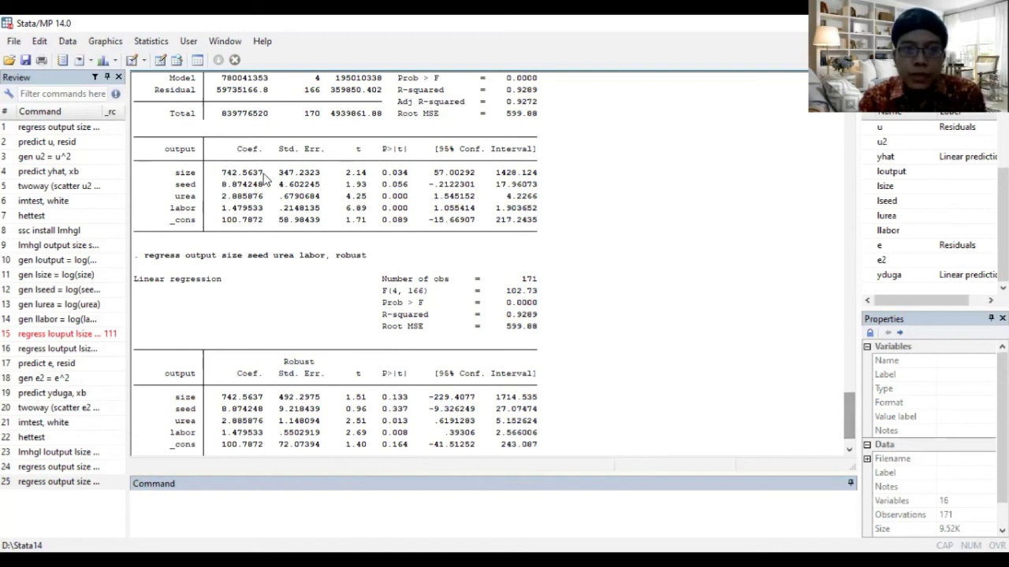
pyautogui.moveTo(266, 172); pyautogui.dragTo(224, 176)
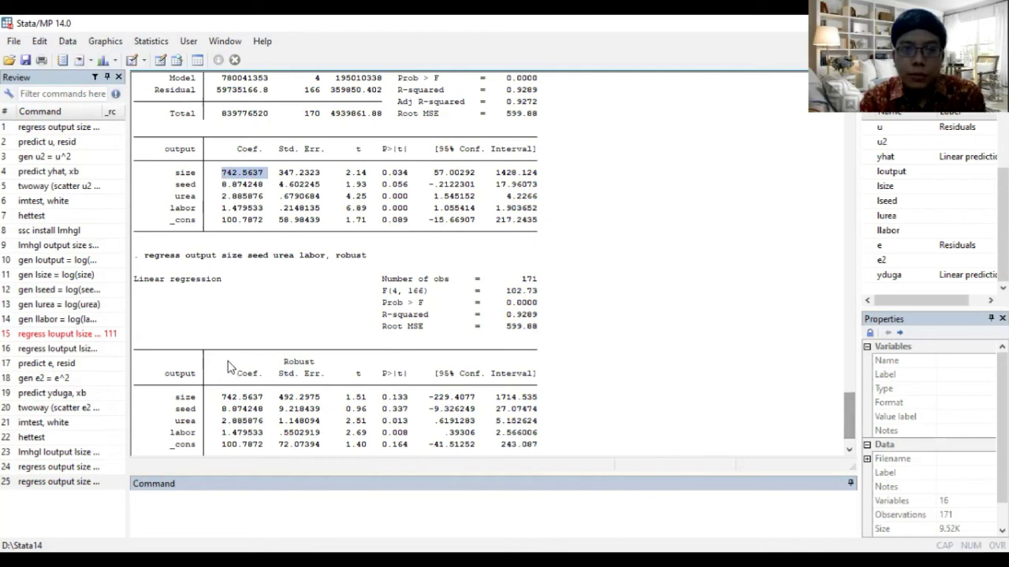
pyautogui.moveTo(267, 399); pyautogui.dragTo(222, 410)
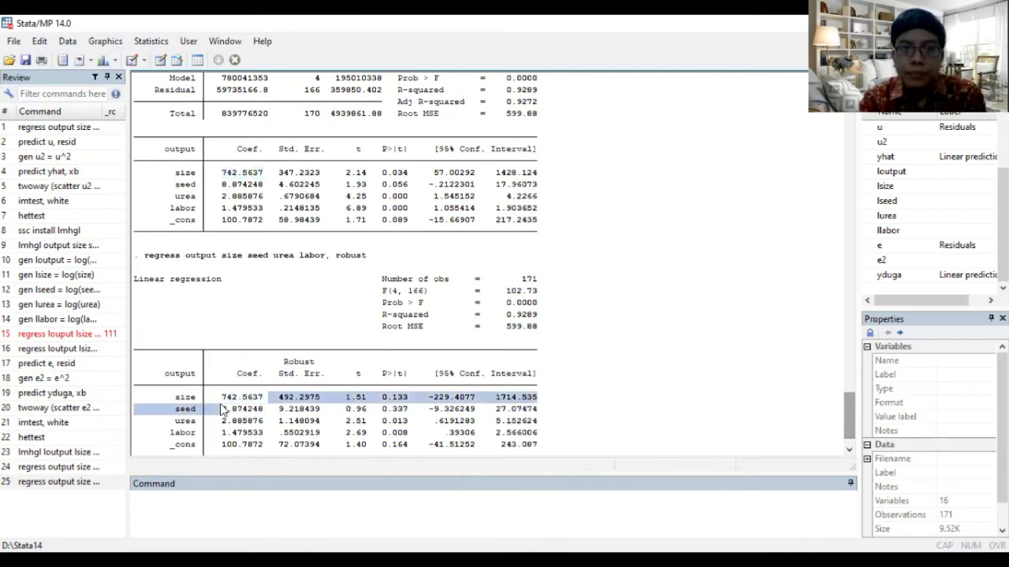
pyautogui.click(271, 409)
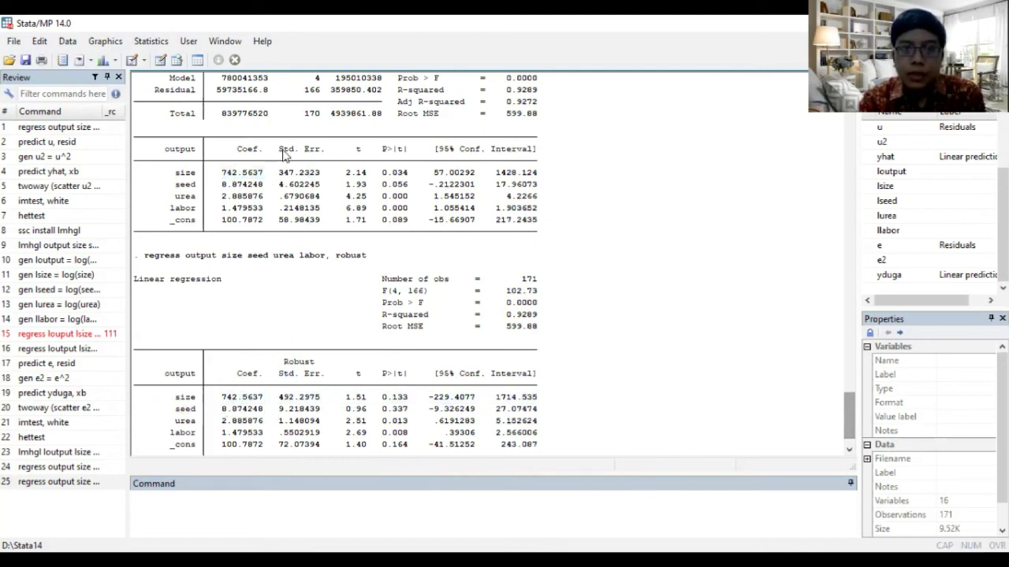
pyautogui.doubleClick(284, 175)
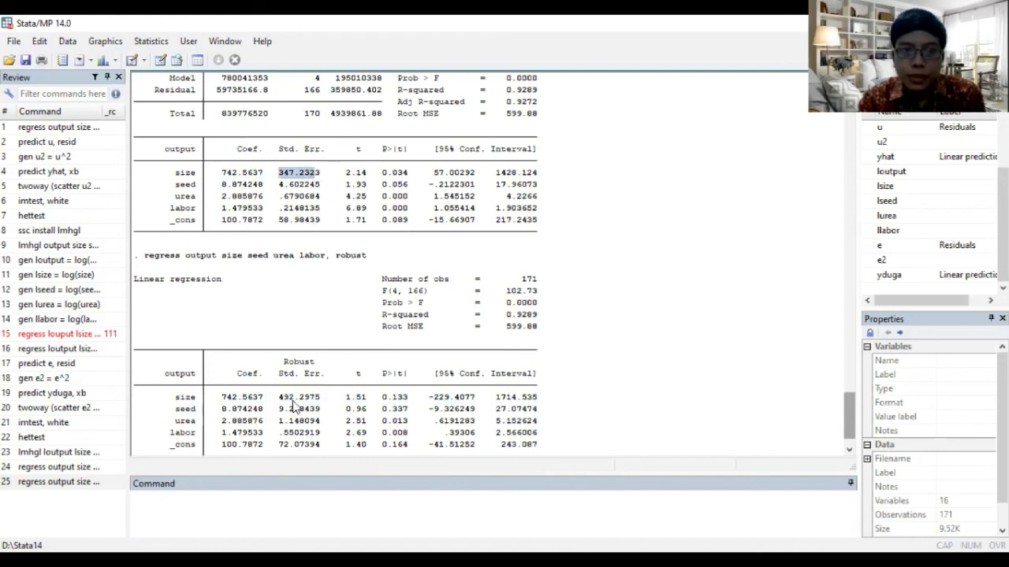
pyautogui.moveTo(280, 399); pyautogui.dragTo(320, 402)
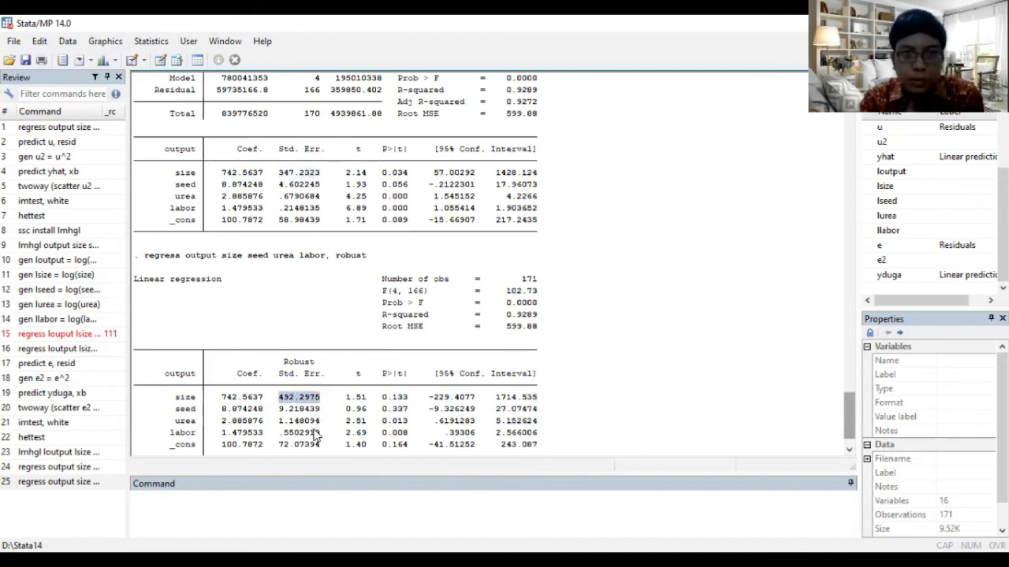
pyautogui.moveTo(320, 435); pyautogui.dragTo(285, 438)
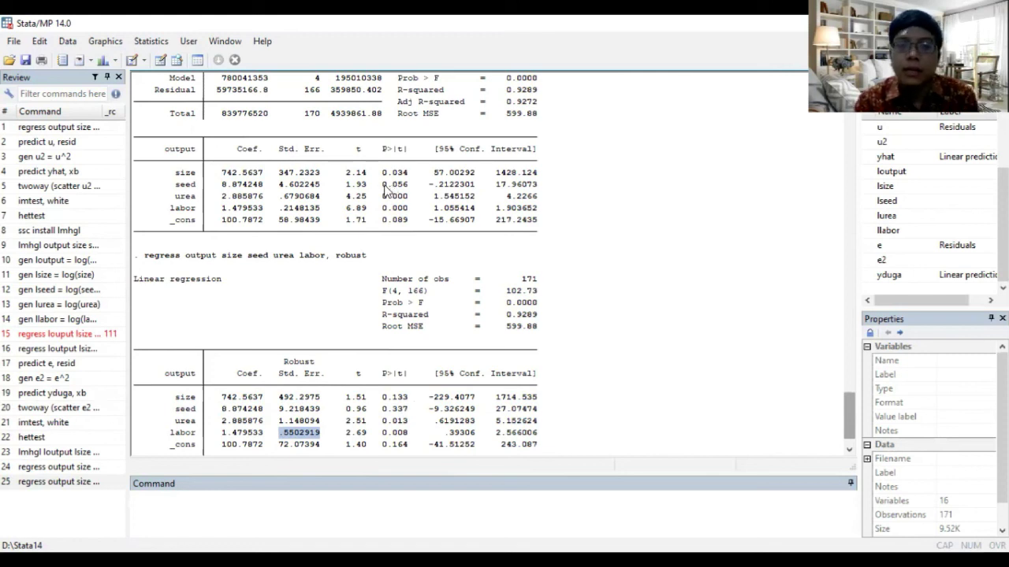
# - Compare the P>|t| values of the ordinary and robust regressions, and review the robust option in the regression command
pyautogui.moveTo(411, 208); pyautogui.dragTo(385, 216)
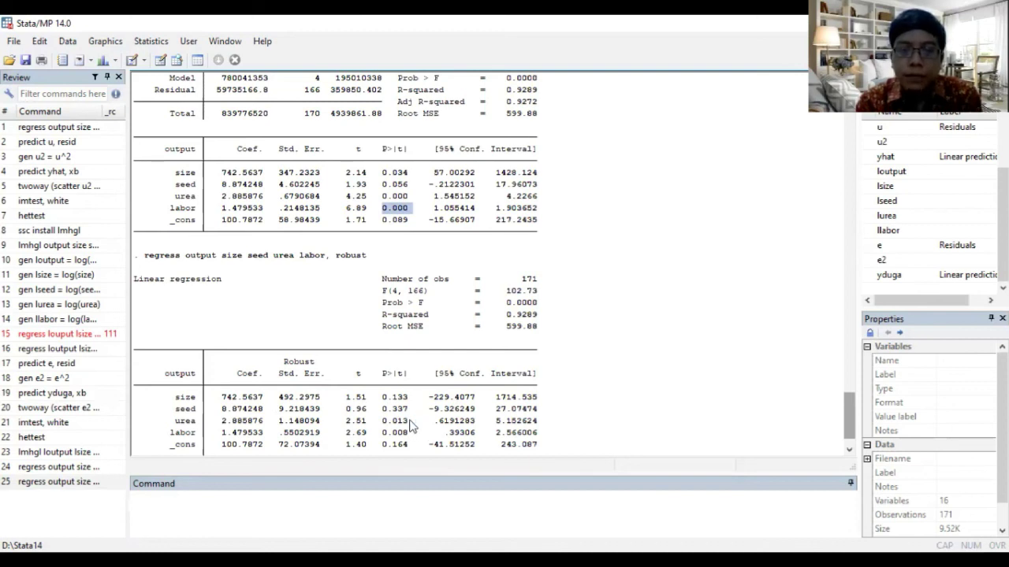
pyautogui.moveTo(410, 423); pyautogui.dragTo(383, 442)
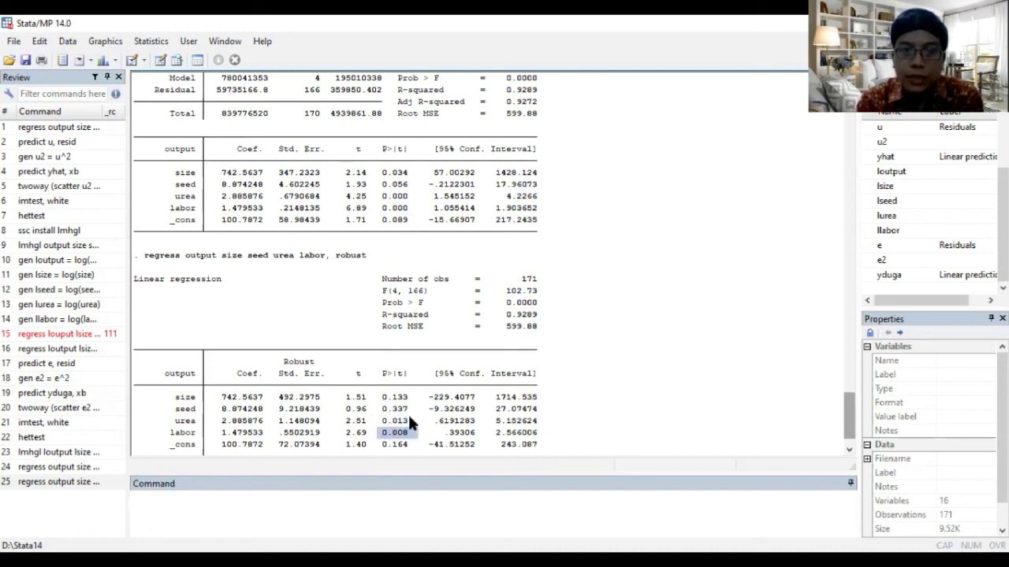
pyautogui.click(409, 419)
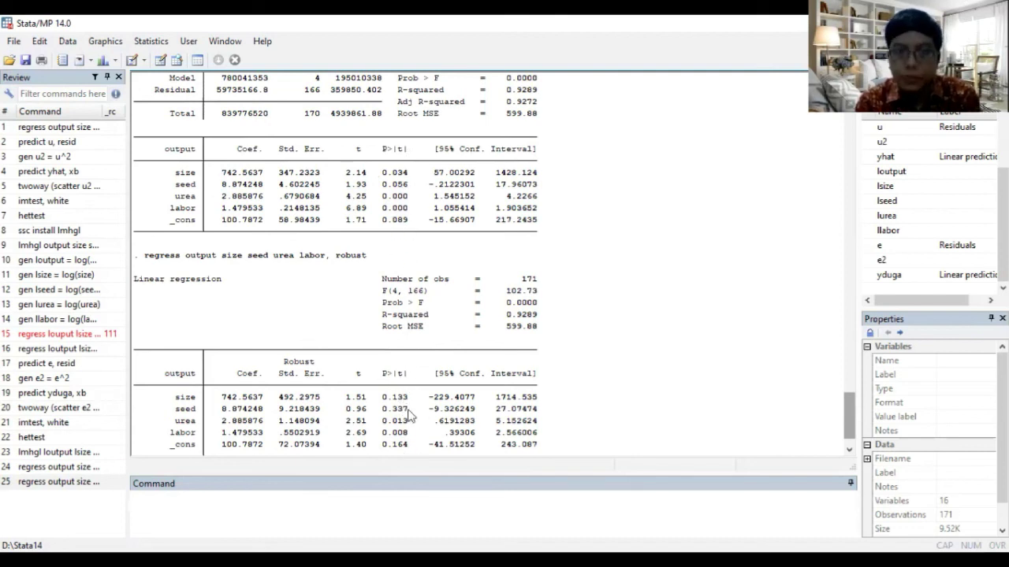
pyautogui.moveTo(551, 238); pyautogui.dragTo(147, 136)
pyautogui.click(146, 136)
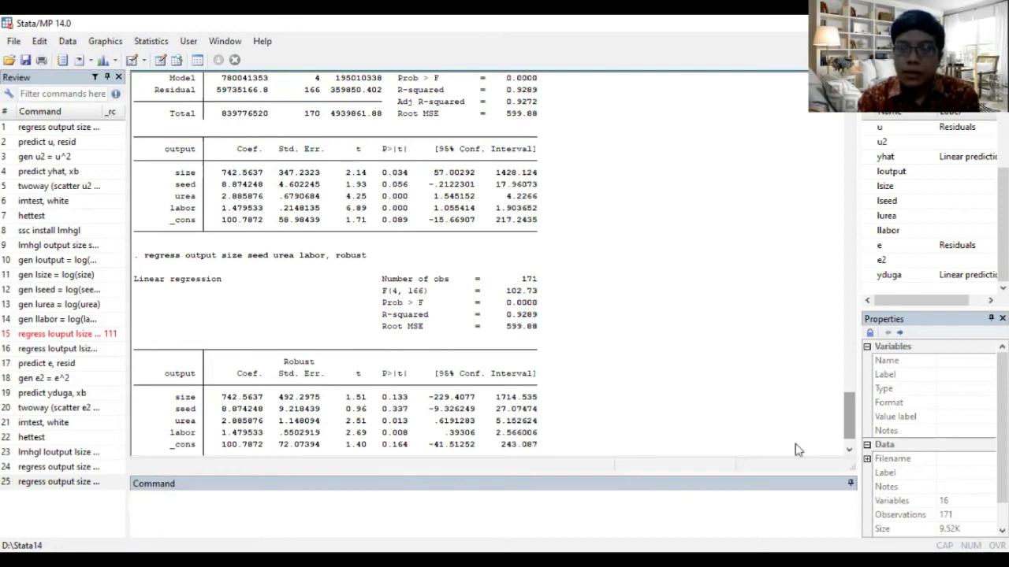
pyautogui.click(849, 450)
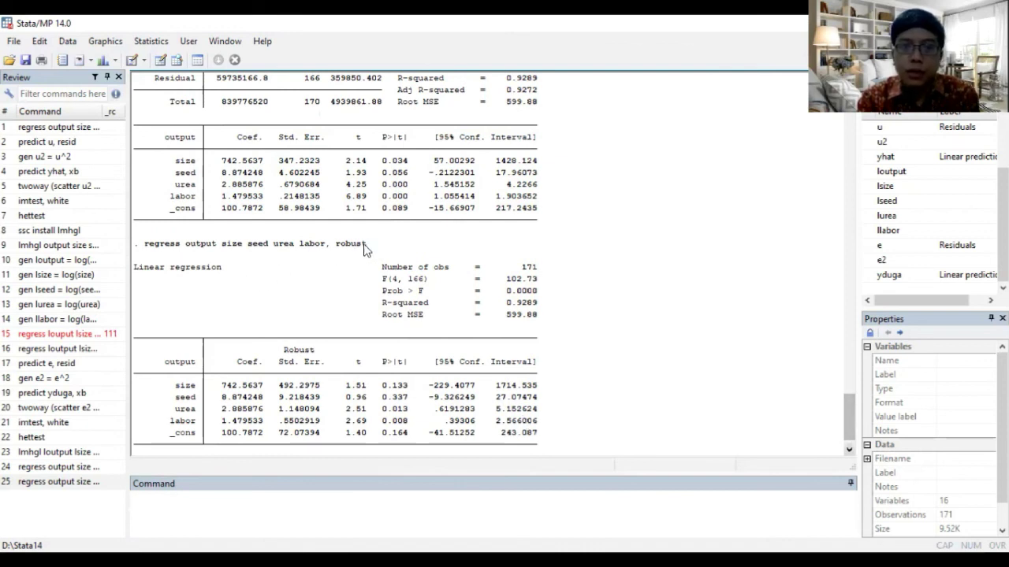
pyautogui.moveTo(368, 245); pyautogui.dragTo(334, 245)
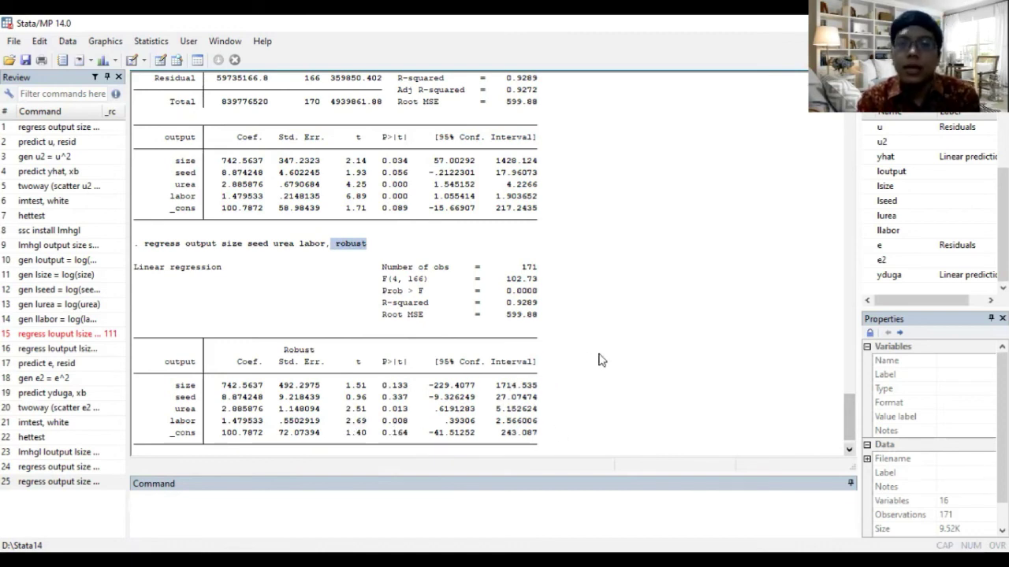
pyautogui.click(386, 246)
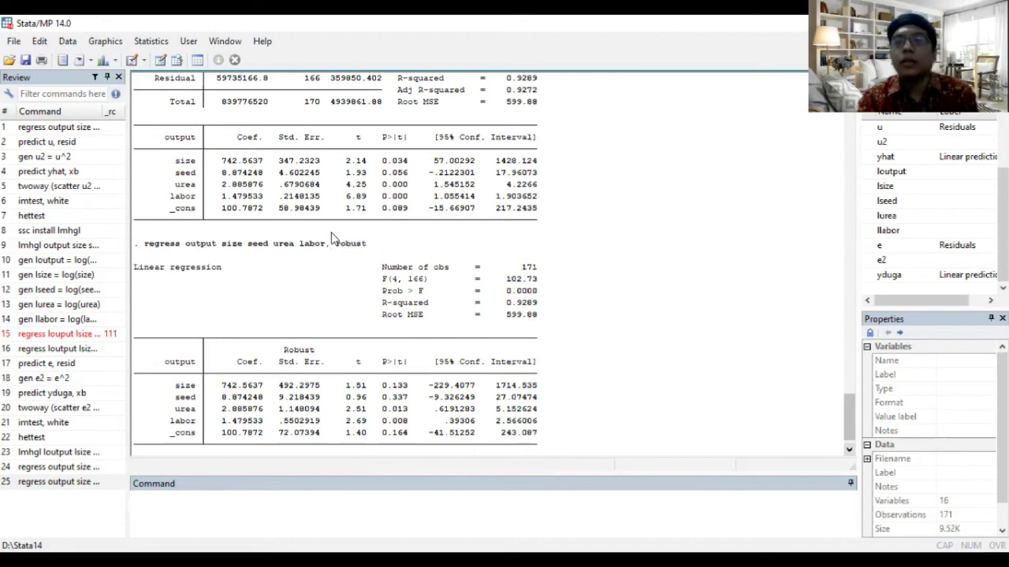